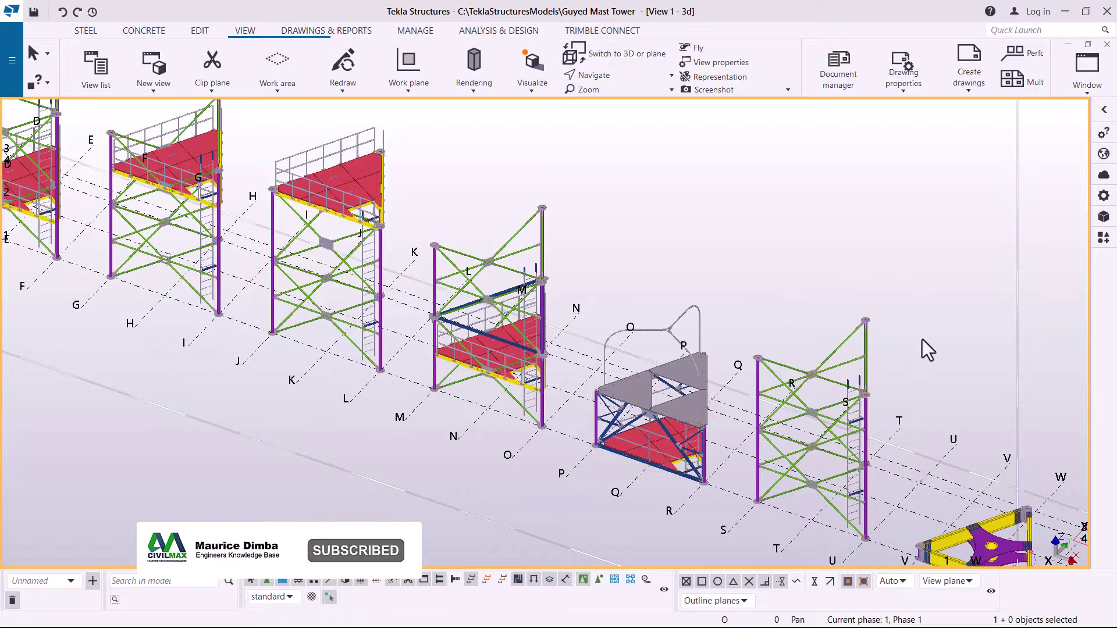
# - Window-select every part of the R–S lattice tower section
pyautogui.scroll(-2, 871, 419)
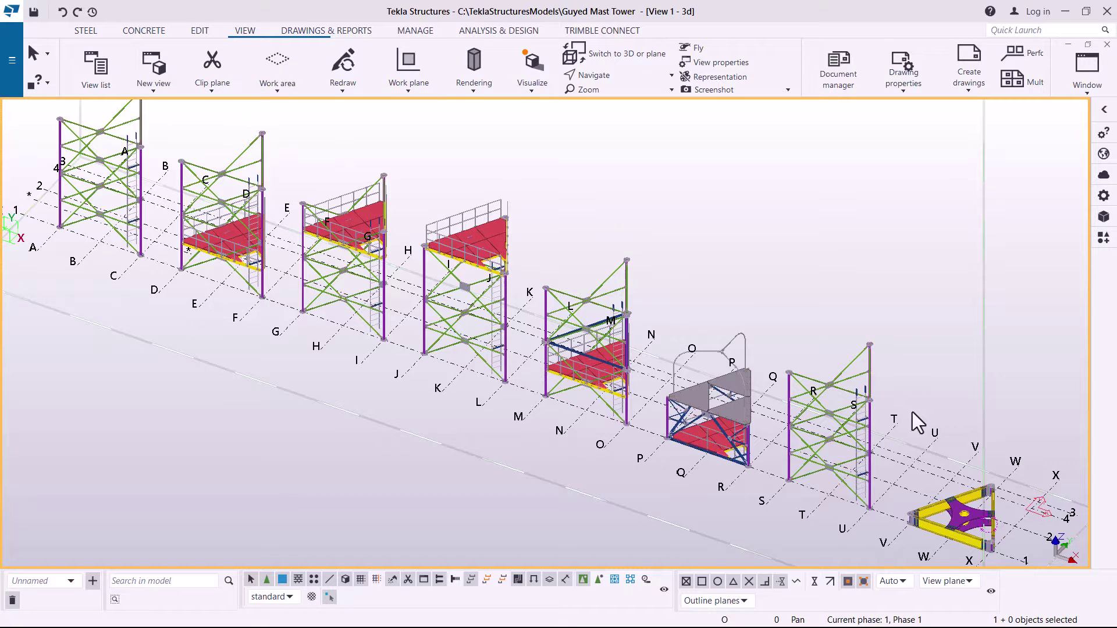
pyautogui.scroll(5, 885, 452)
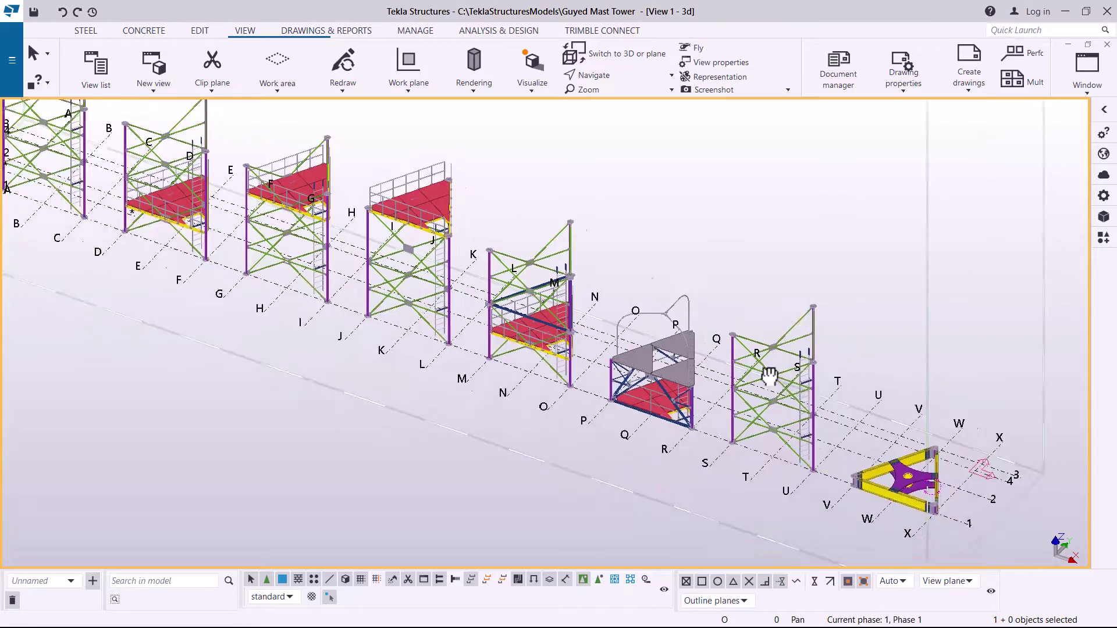
pyautogui.scroll(5, 757, 466)
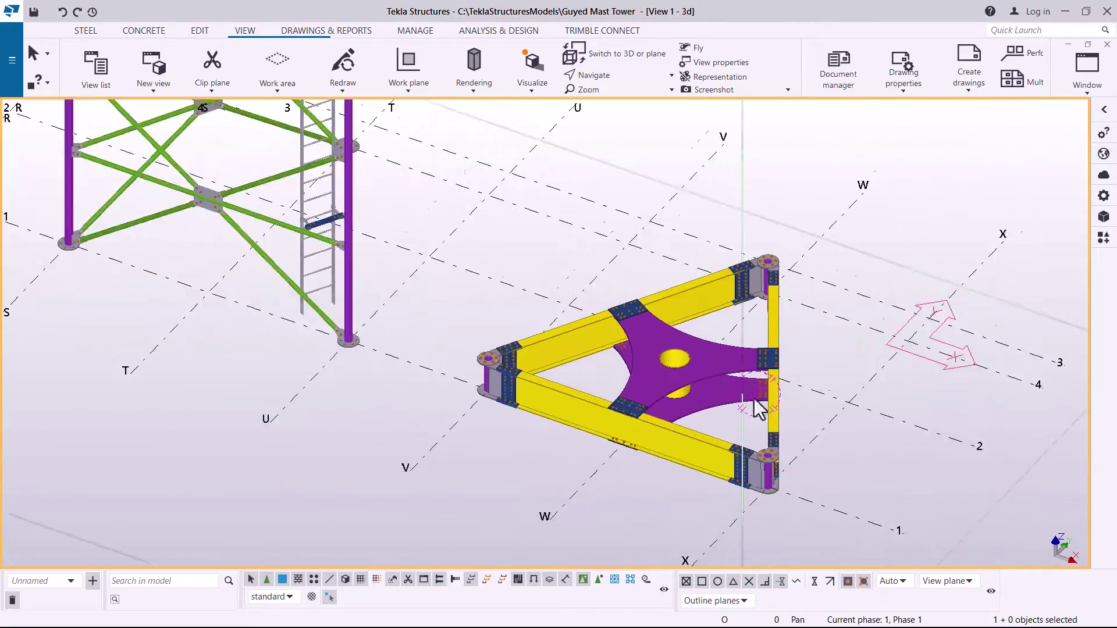
pyautogui.scroll(2, 805, 229)
pyautogui.scroll(-2, 740, 219)
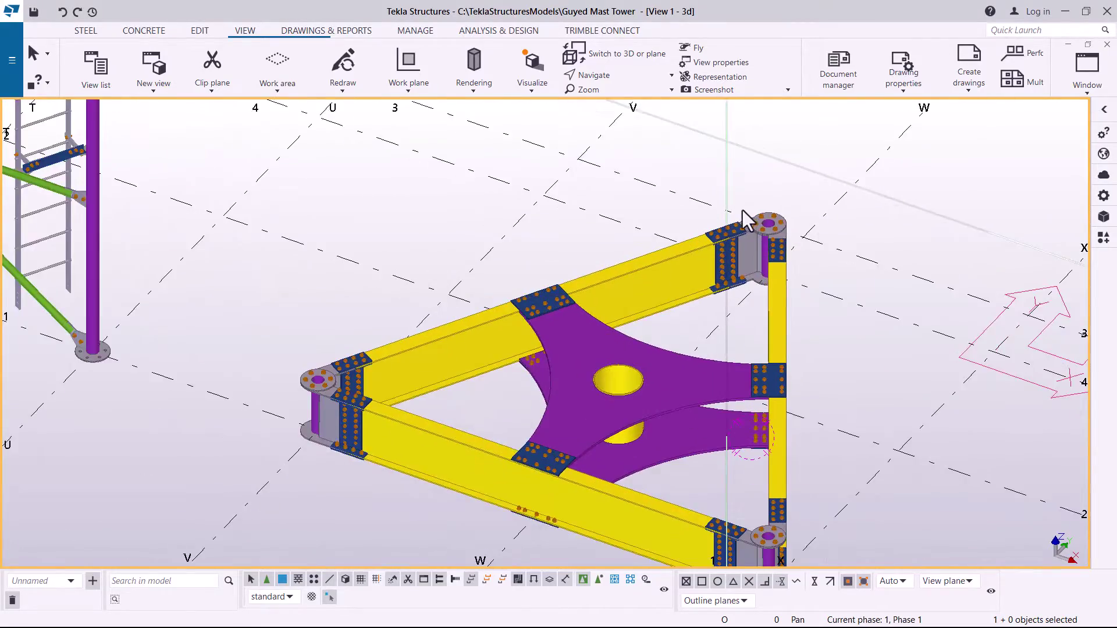
pyautogui.scroll(-3, 810, 436)
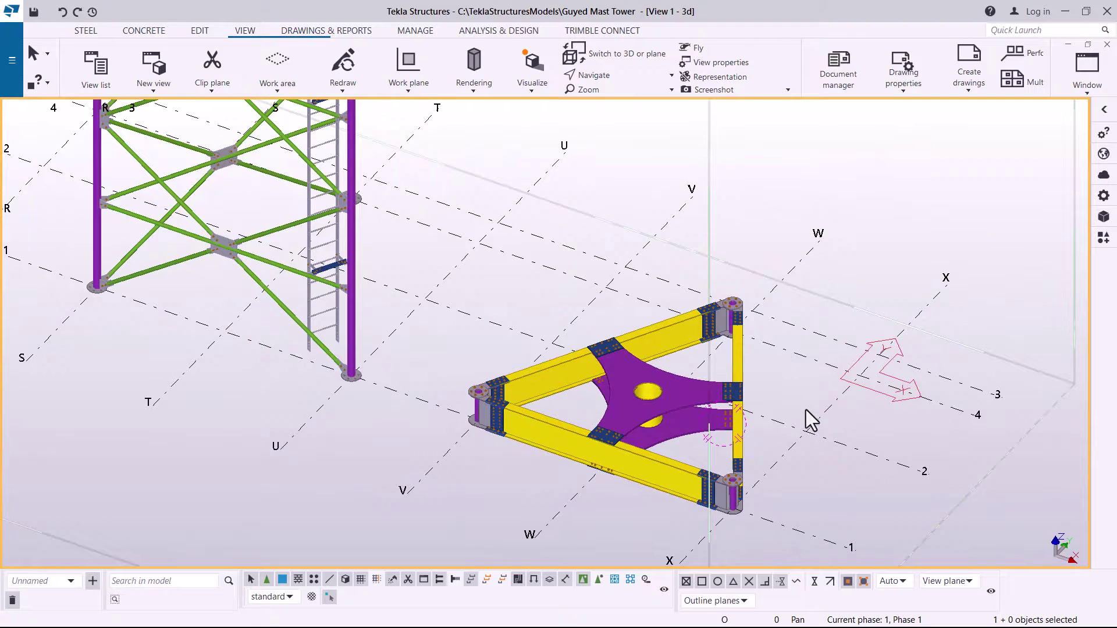
pyautogui.scroll(-2, 876, 440)
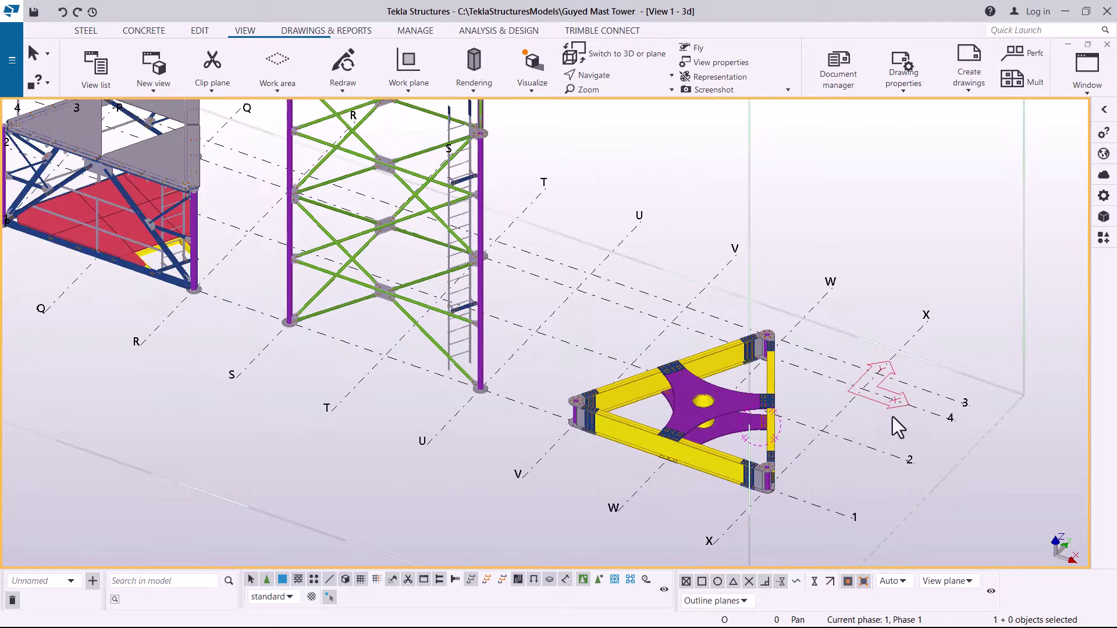
pyautogui.moveTo(698, 359); pyautogui.dragTo(806, 416, button='middle')
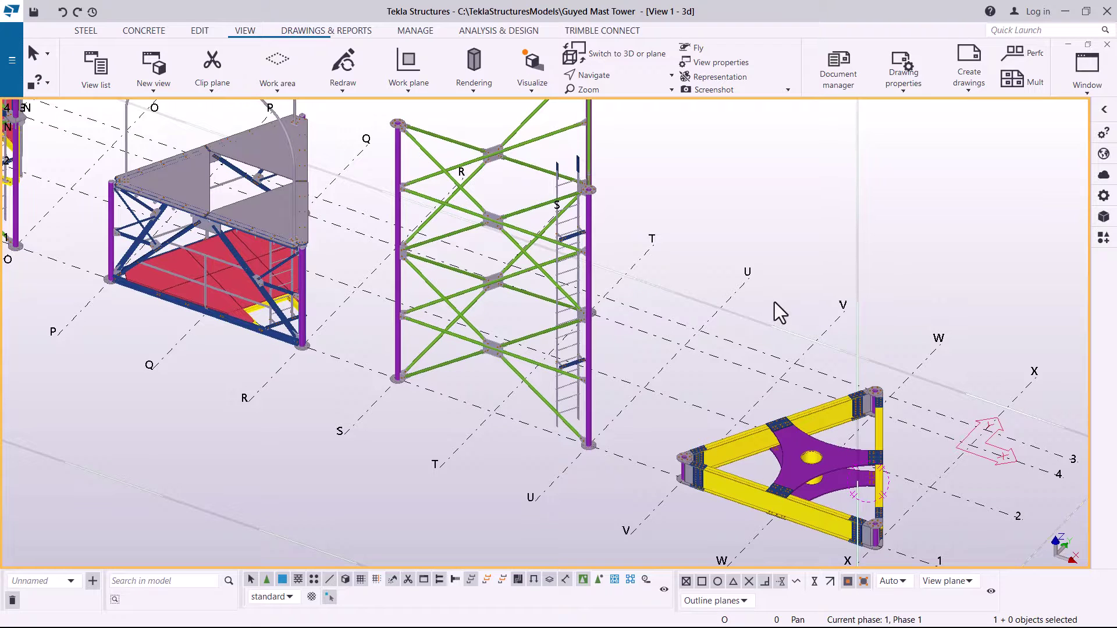
pyautogui.scroll(-4, 786, 322)
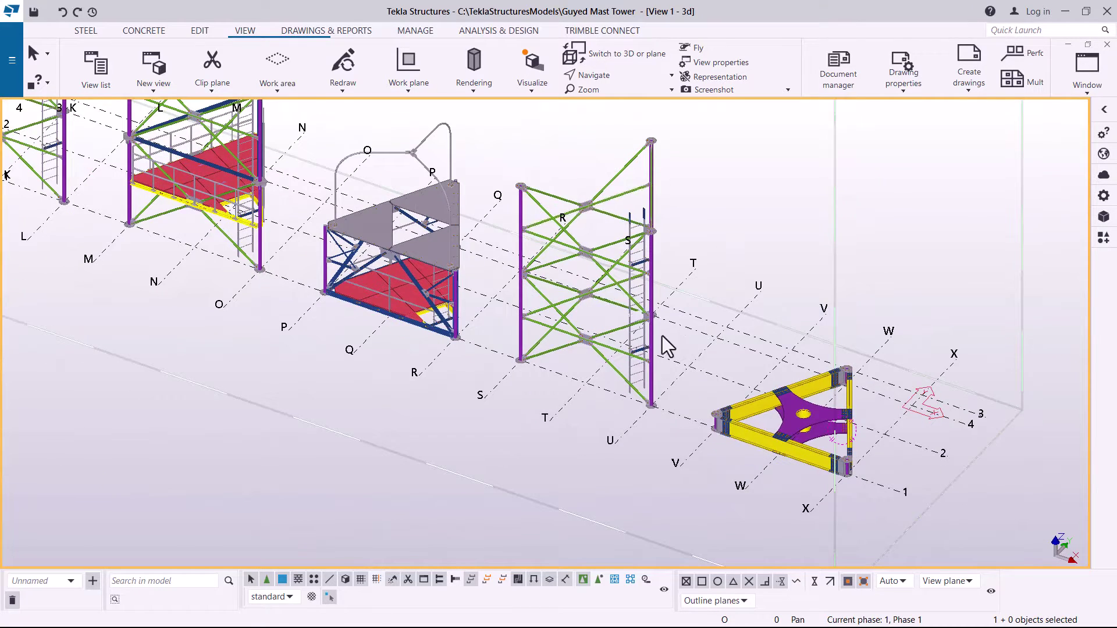
pyautogui.scroll(-4, 663, 338)
pyautogui.scroll(4, 184, 218)
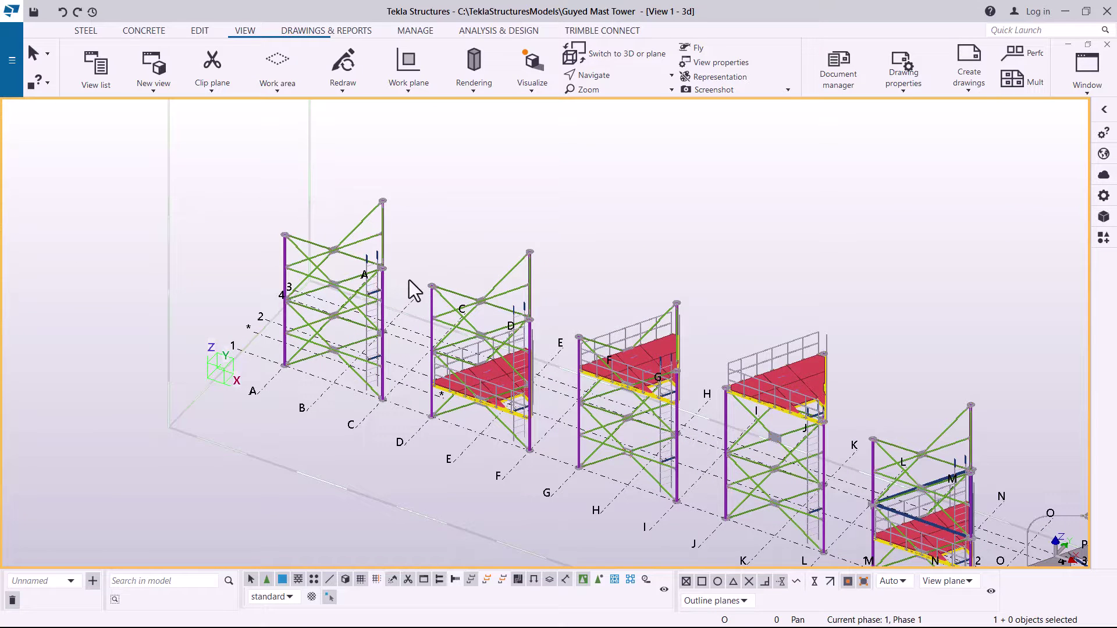
pyautogui.scroll(-5, 198, 242)
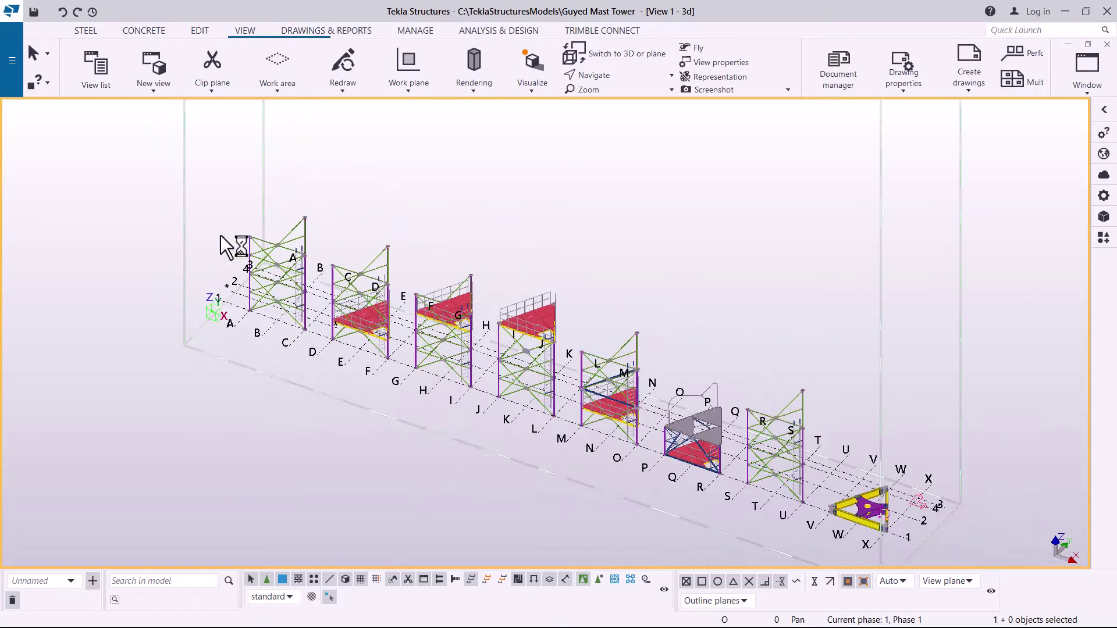
pyautogui.scroll(4, 802, 480)
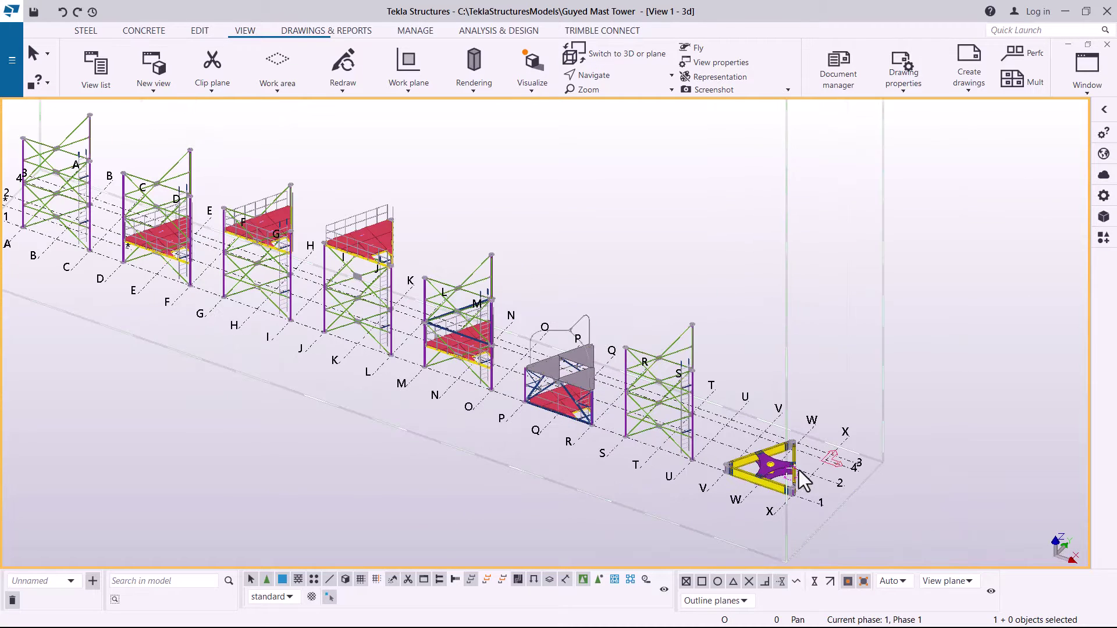
pyautogui.scroll(5, 793, 499)
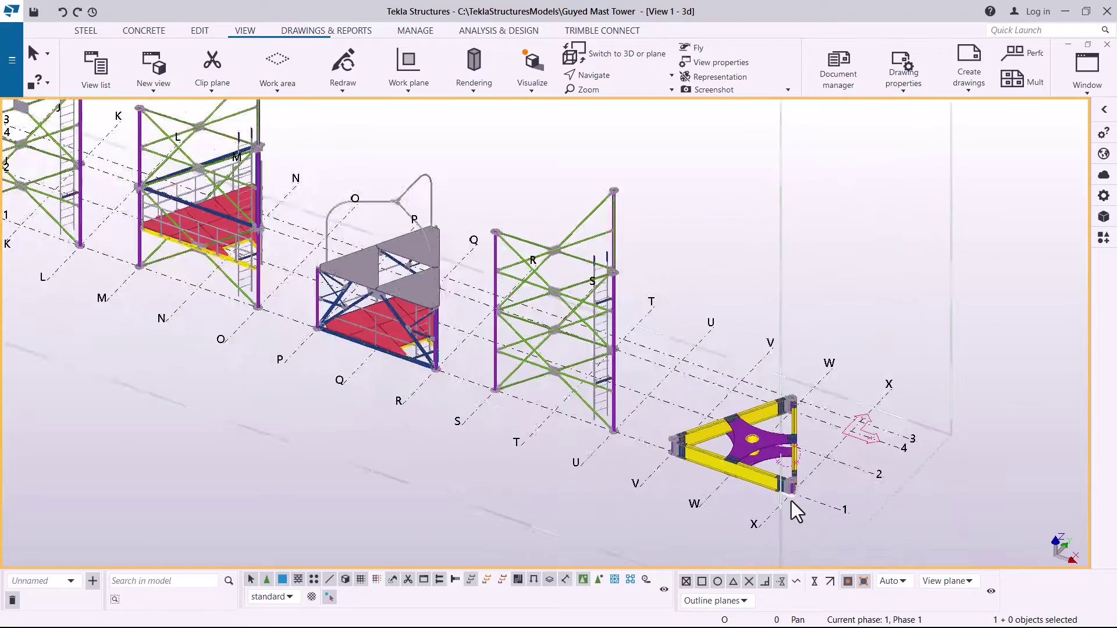
pyautogui.scroll(6, 788, 500)
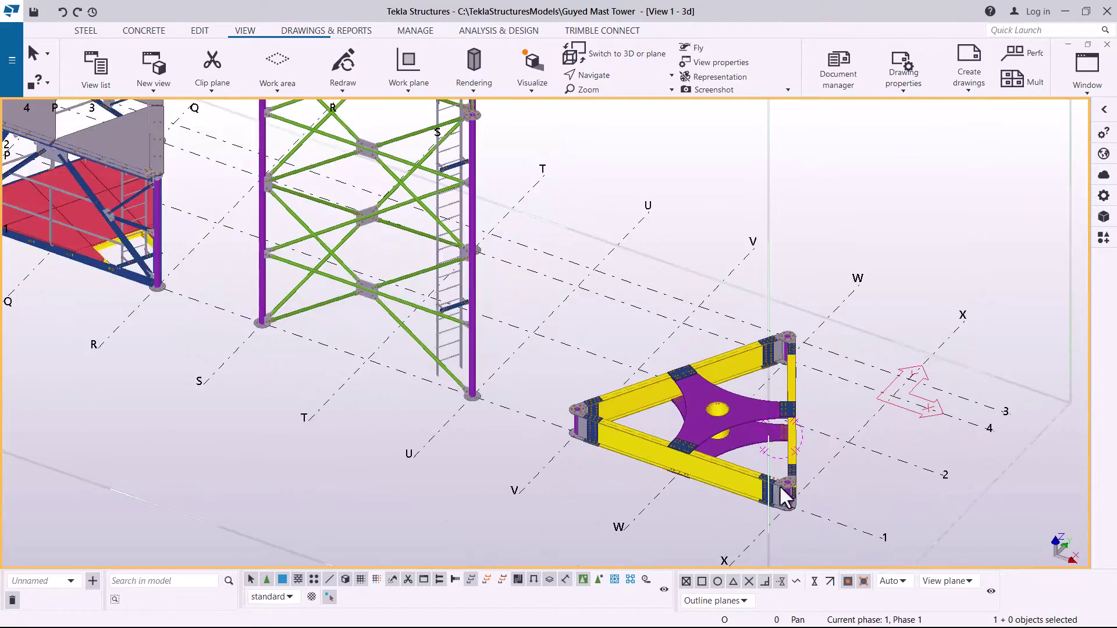
pyautogui.scroll(-6, 721, 448)
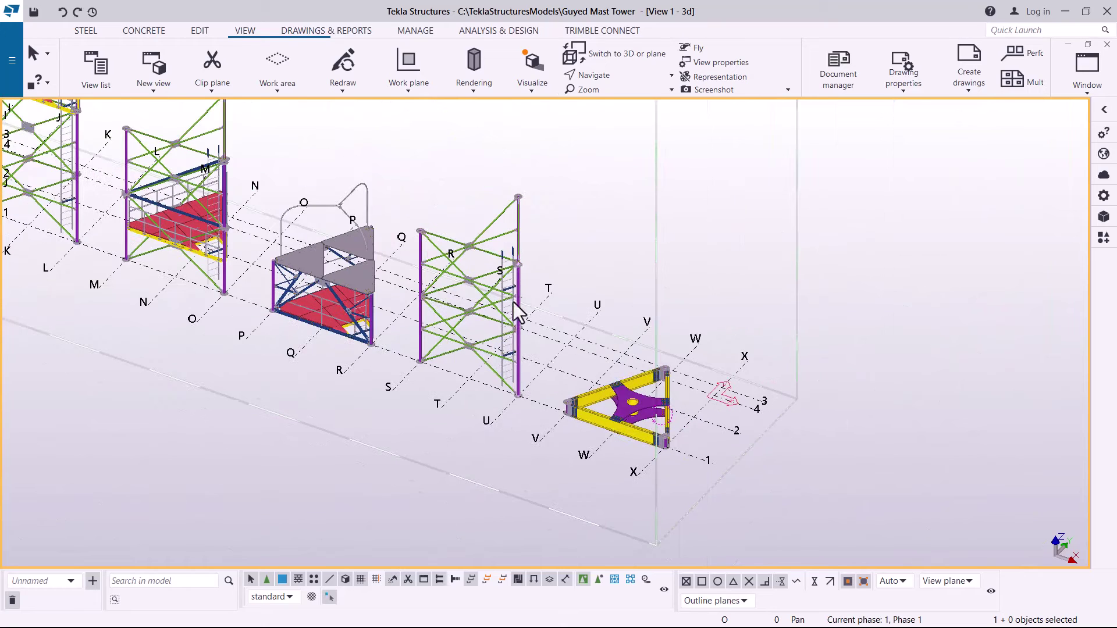
pyautogui.scroll(3, 496, 296)
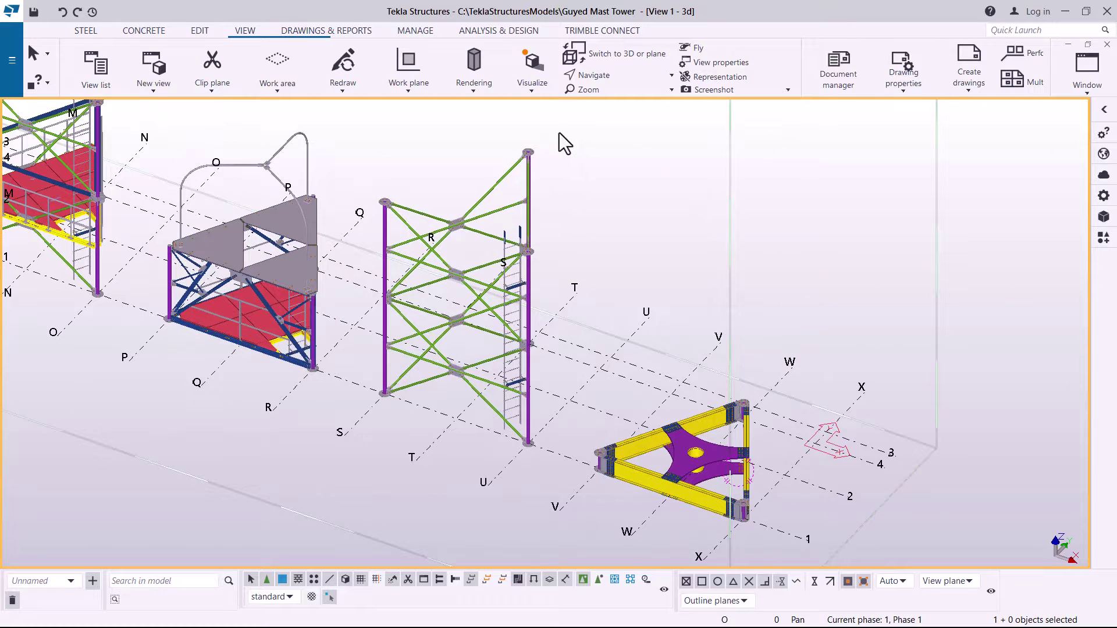
pyautogui.moveTo(559, 133); pyautogui.dragTo(355, 489)
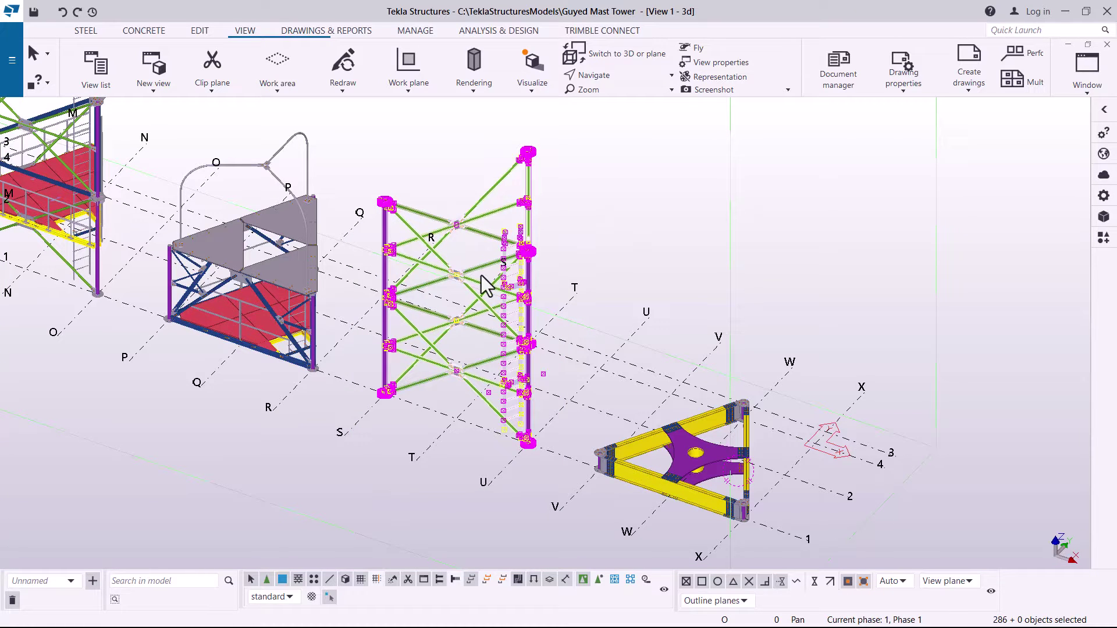
pyautogui.scroll(5, 465, 419)
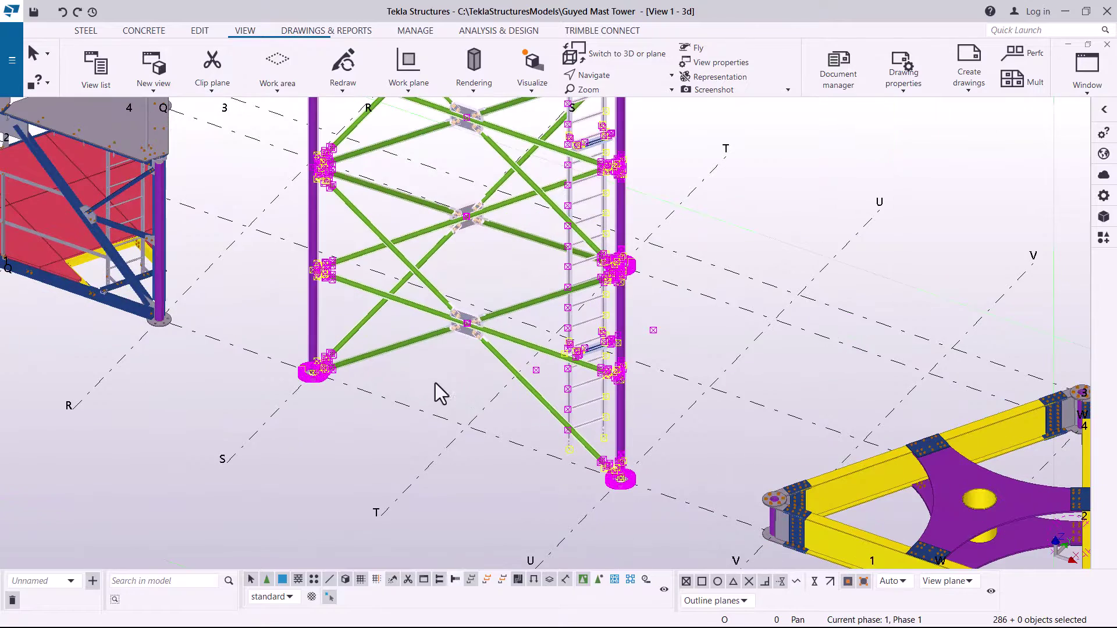
# - Copy the tower from its column base plate onto the base frame's corner plate
pyautogui.rightClick(434, 374)
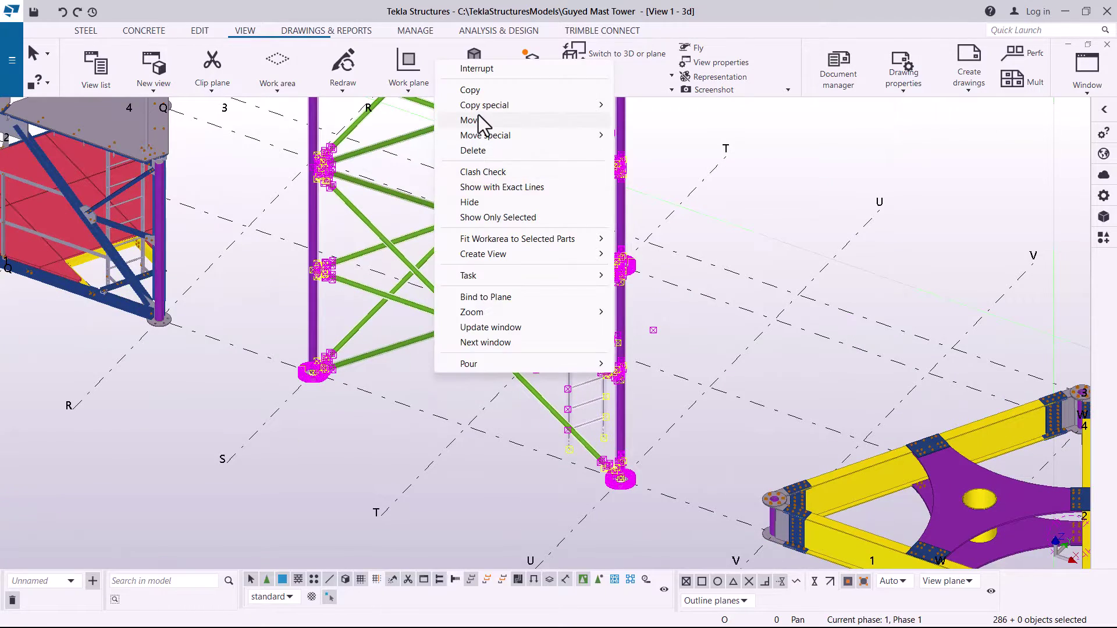
pyautogui.click(469, 90)
pyautogui.scroll(5, 307, 375)
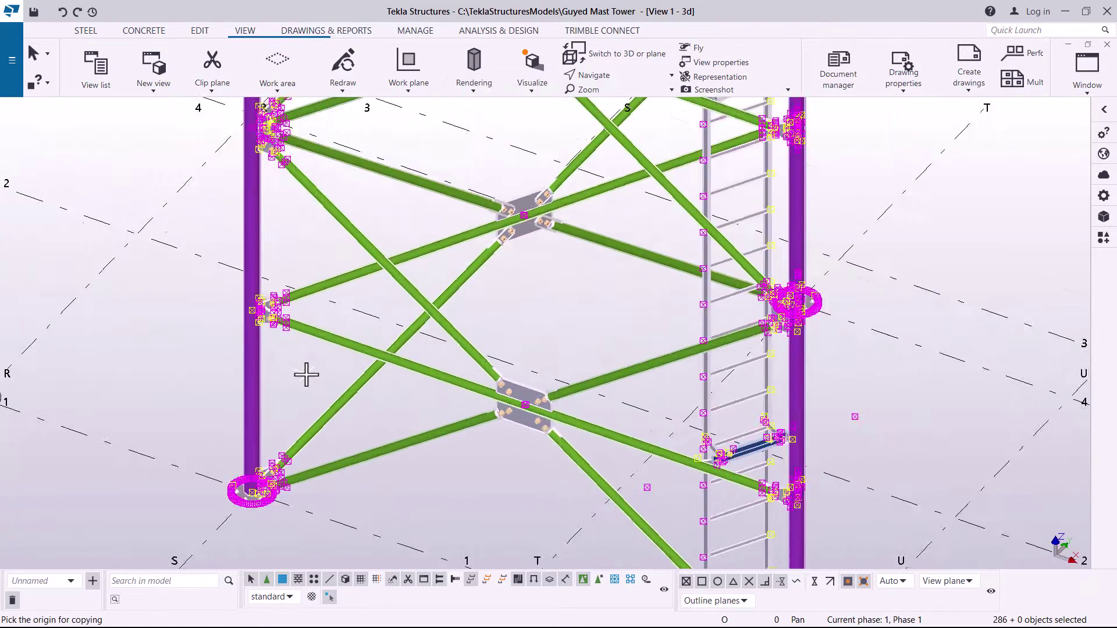
pyautogui.scroll(6, 279, 465)
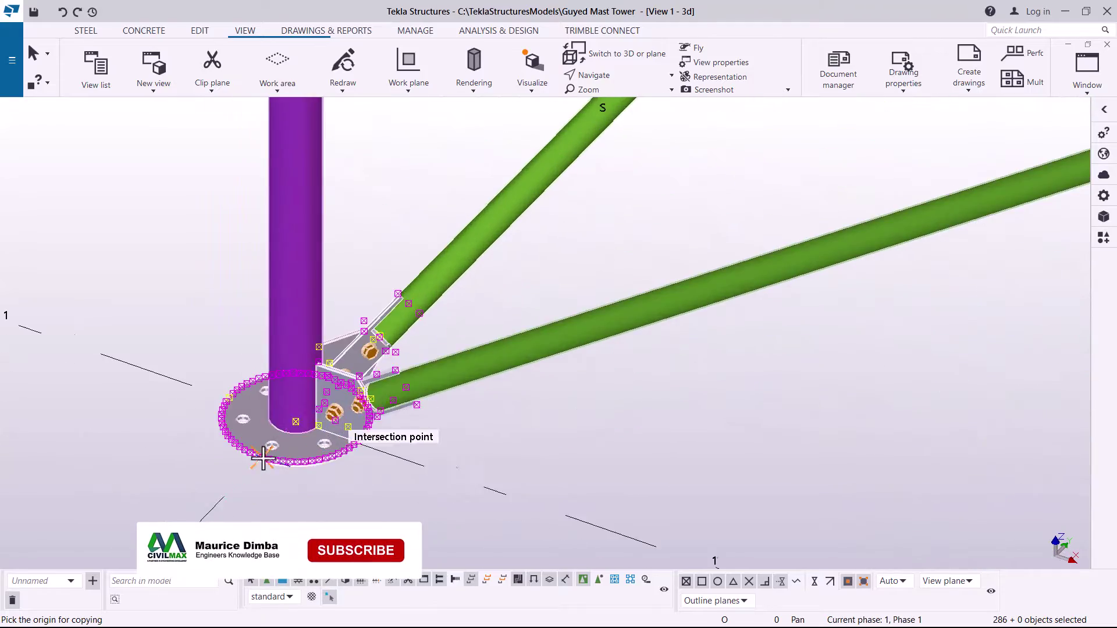
pyautogui.scroll(3, 263, 457)
pyautogui.click(317, 391)
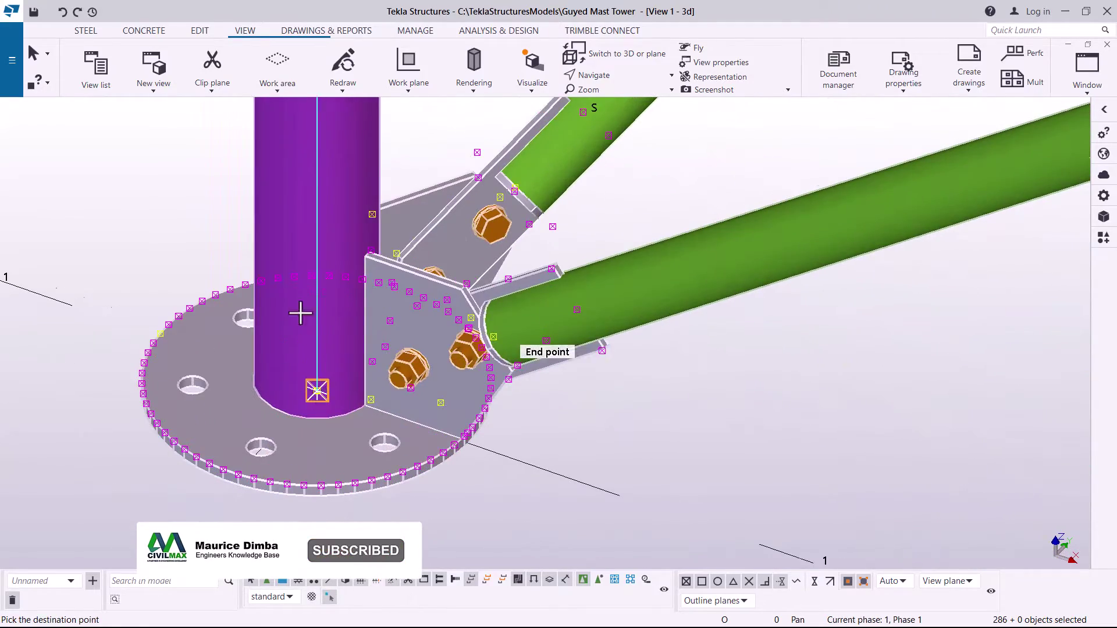
pyautogui.scroll(-8, 300, 313)
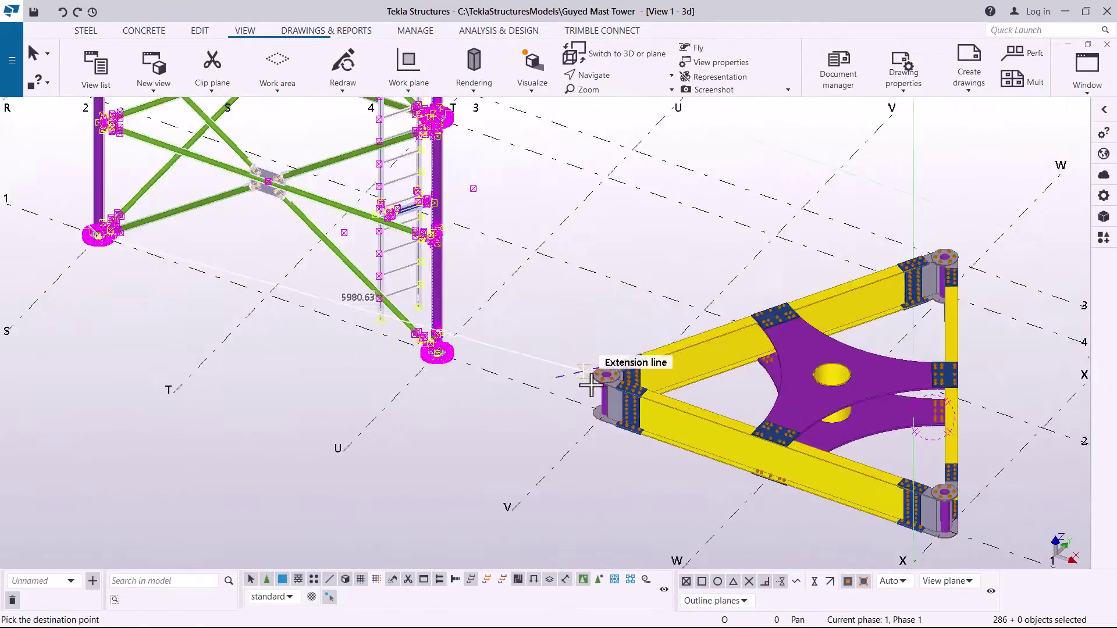
pyautogui.scroll(8, 590, 385)
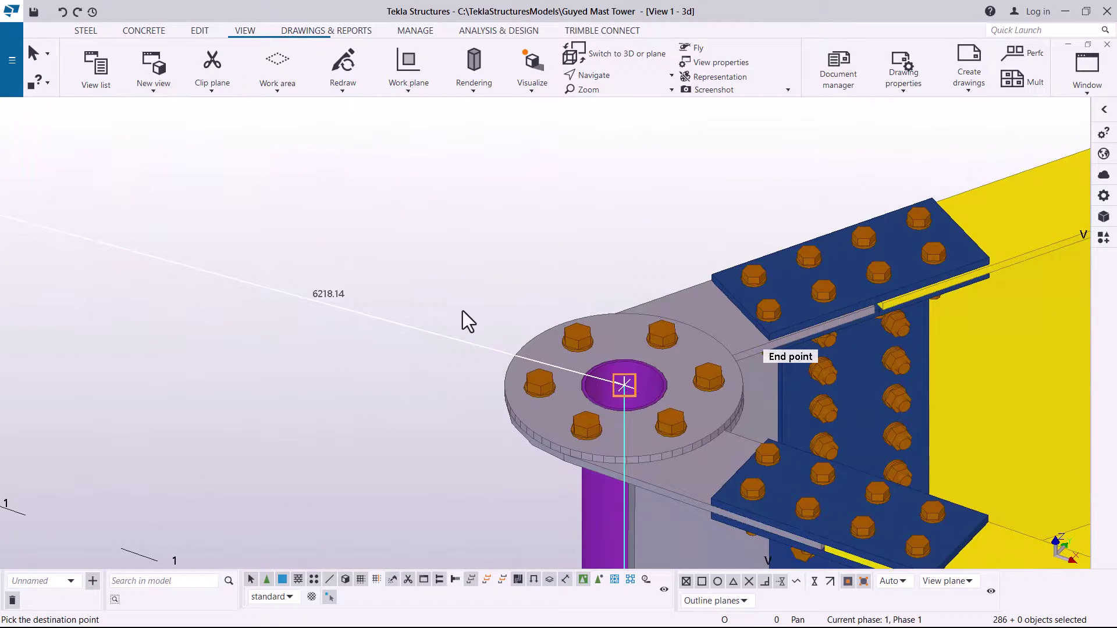
pyautogui.scroll(-5, 463, 310)
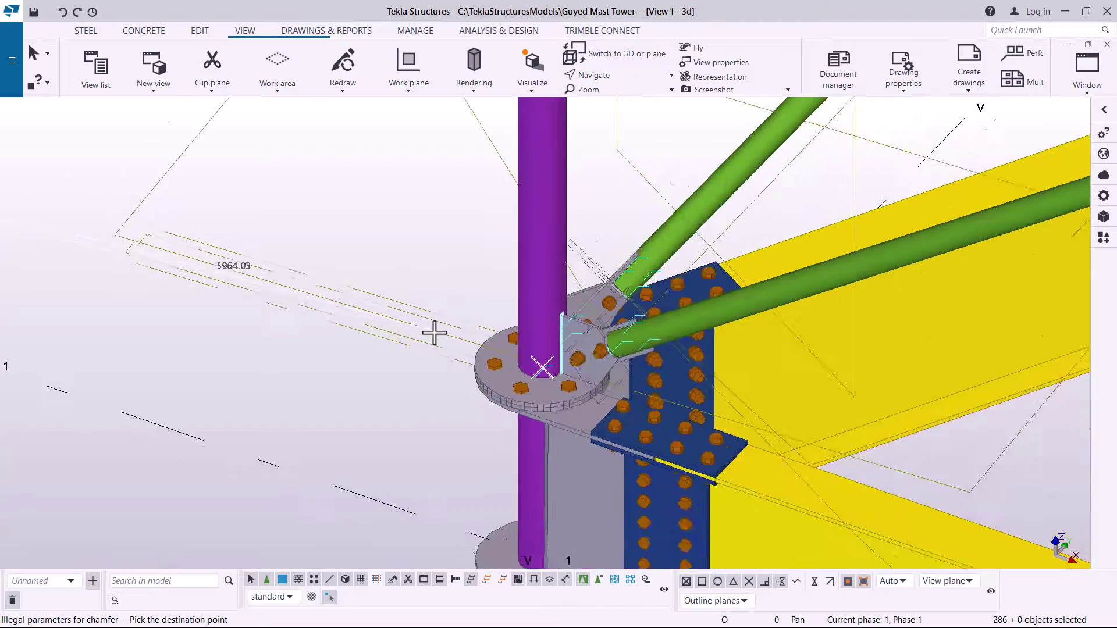
pyautogui.scroll(-6, 522, 371)
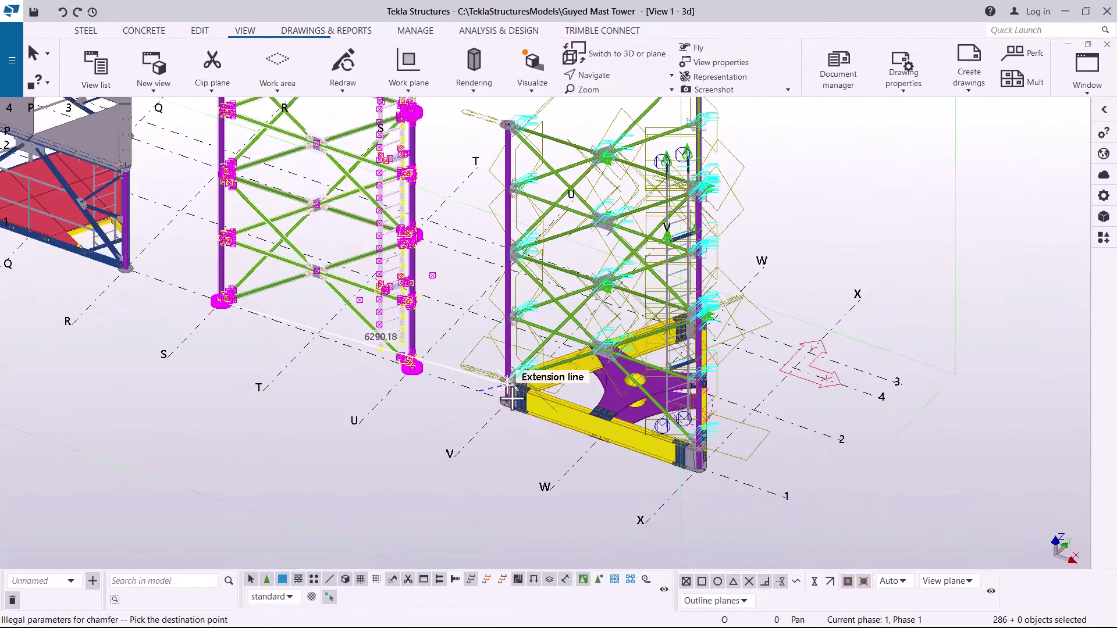
pyautogui.rightClick(793, 161)
pyautogui.click(827, 169)
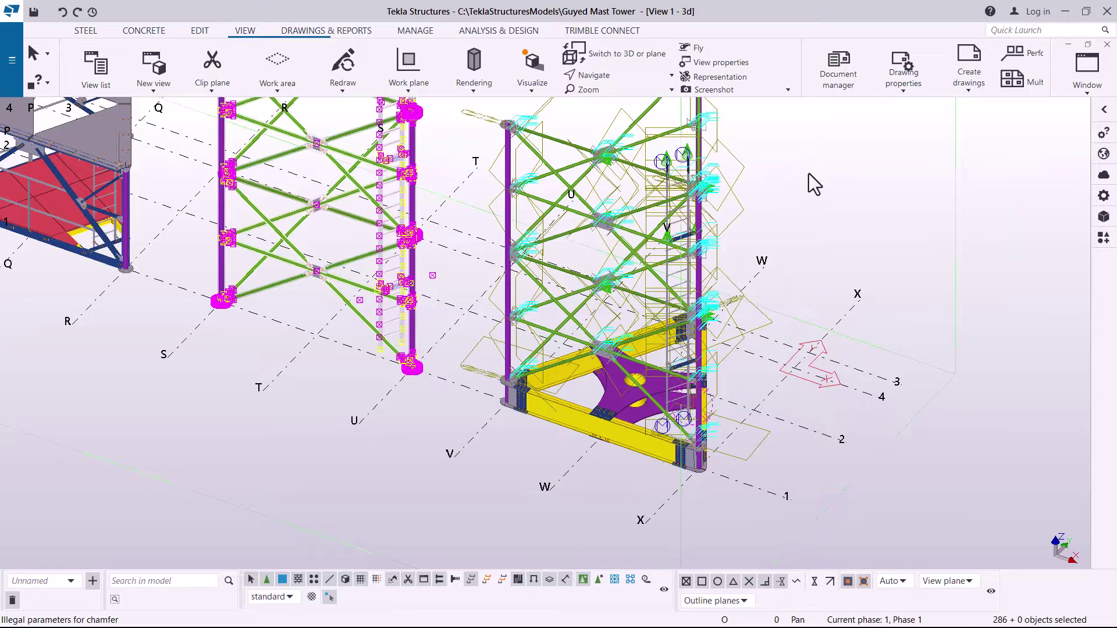
# - Clear the selection, refresh the 3D view and zoom onto the column base plate
pyautogui.rightClick(804, 151)
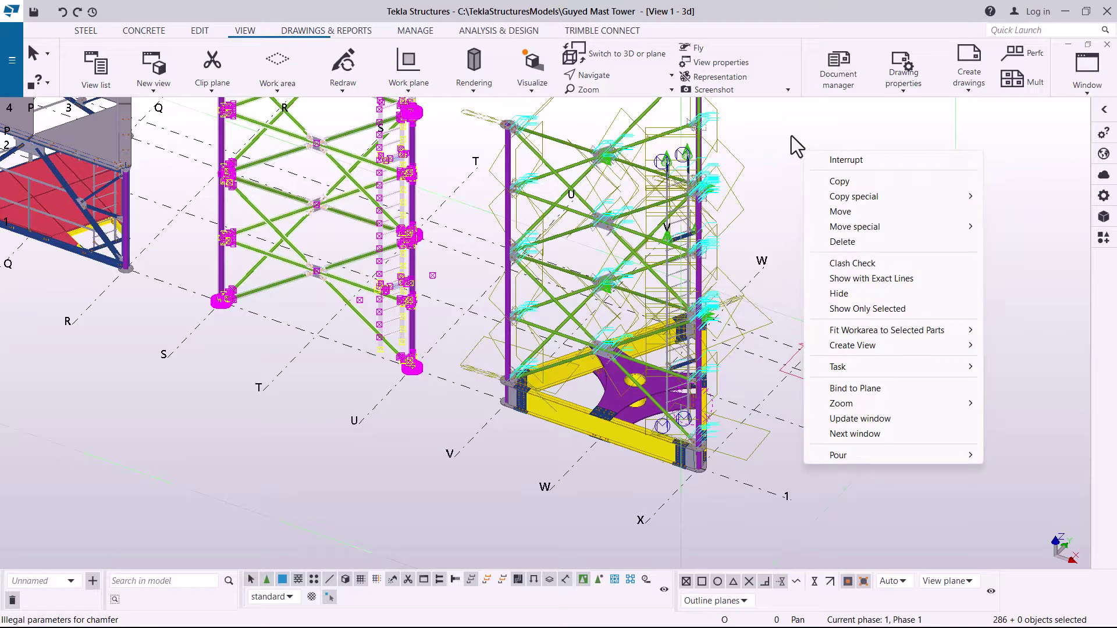
pyautogui.click(791, 135)
pyautogui.rightClick(791, 135)
pyautogui.click(874, 217)
pyautogui.scroll(2, 510, 393)
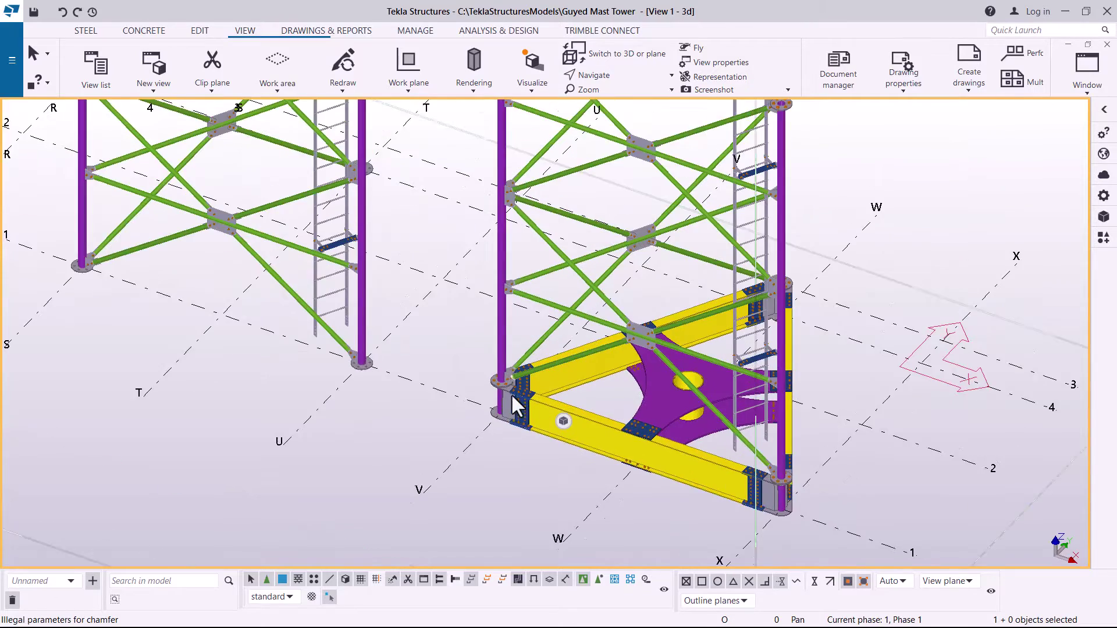
pyautogui.scroll(2, 511, 394)
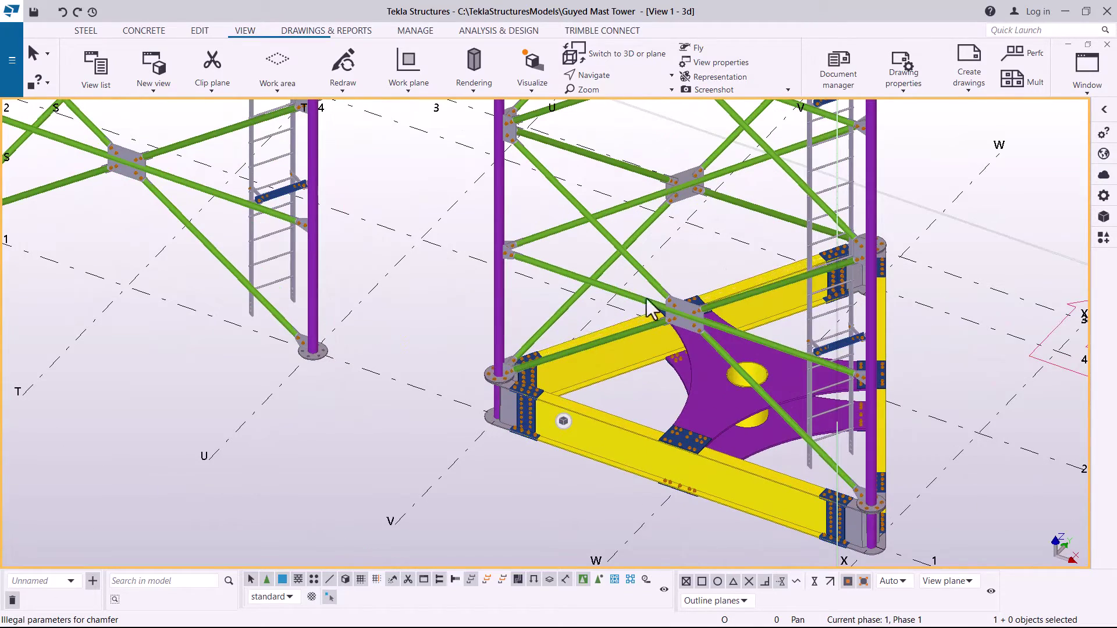
pyautogui.scroll(6, 486, 382)
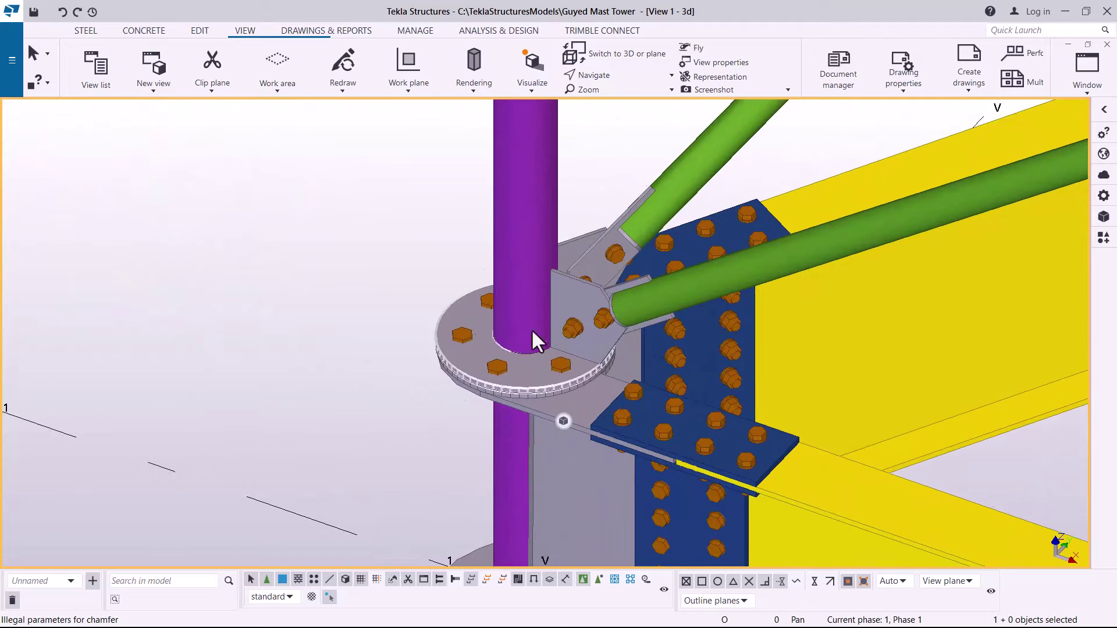
pyautogui.scroll(4, 497, 362)
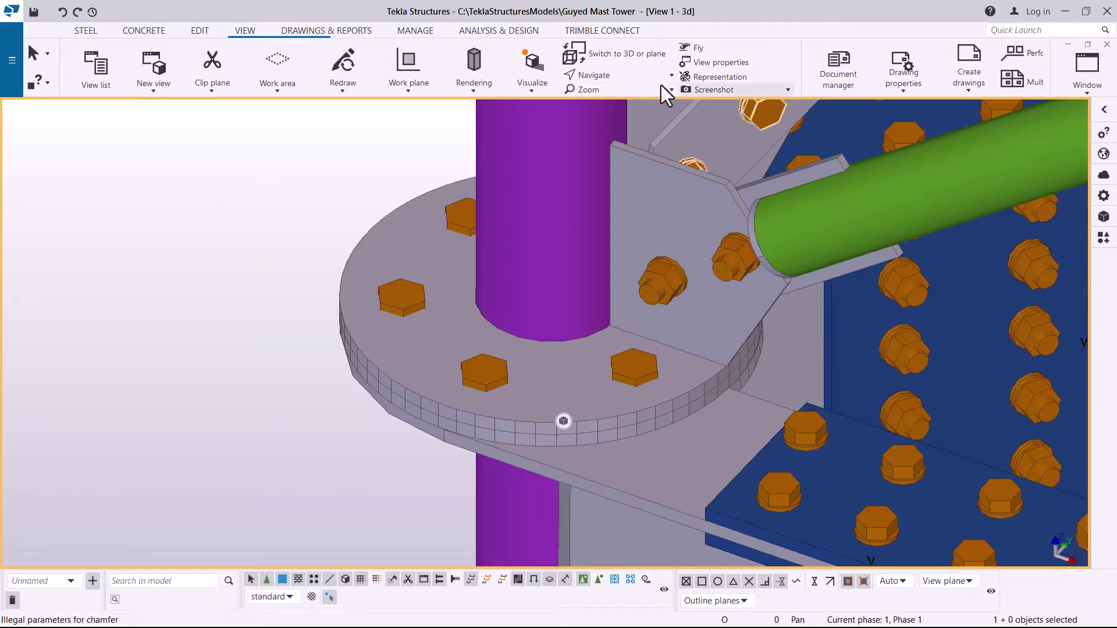
# - Orbit the view to see the bolted round flange plate from above
pyautogui.click(618, 75)
pyautogui.click(626, 98)
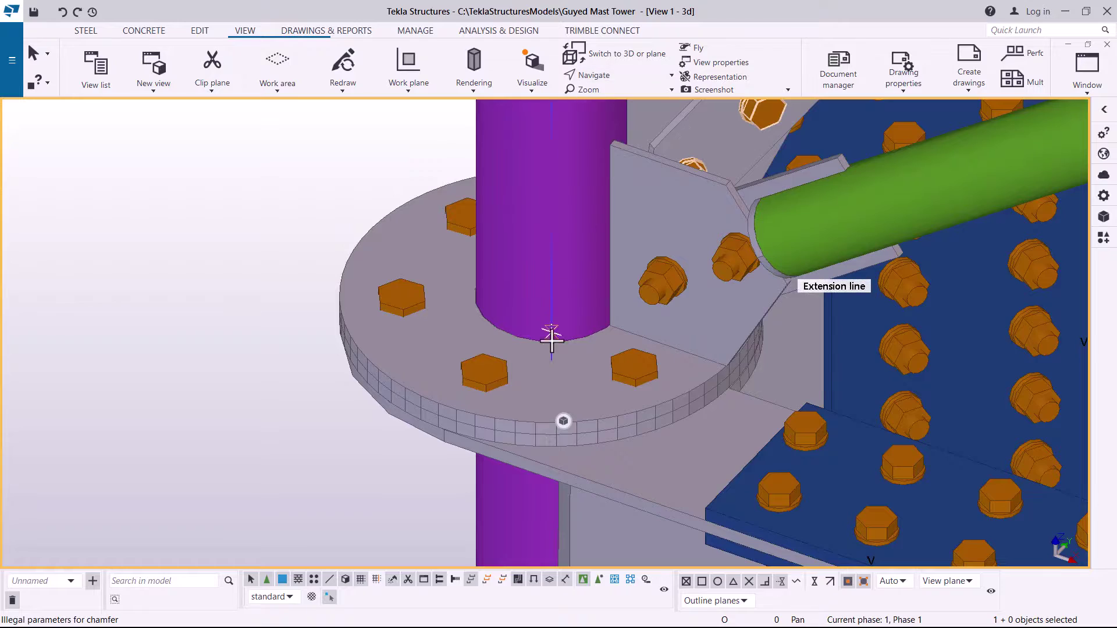
pyautogui.moveTo(591, 355)
pyautogui.mouseDown()
pyautogui.moveTo(607, 203)
pyautogui.moveTo(631, 290)
pyautogui.moveTo(604, 337)
pyautogui.mouseUp()
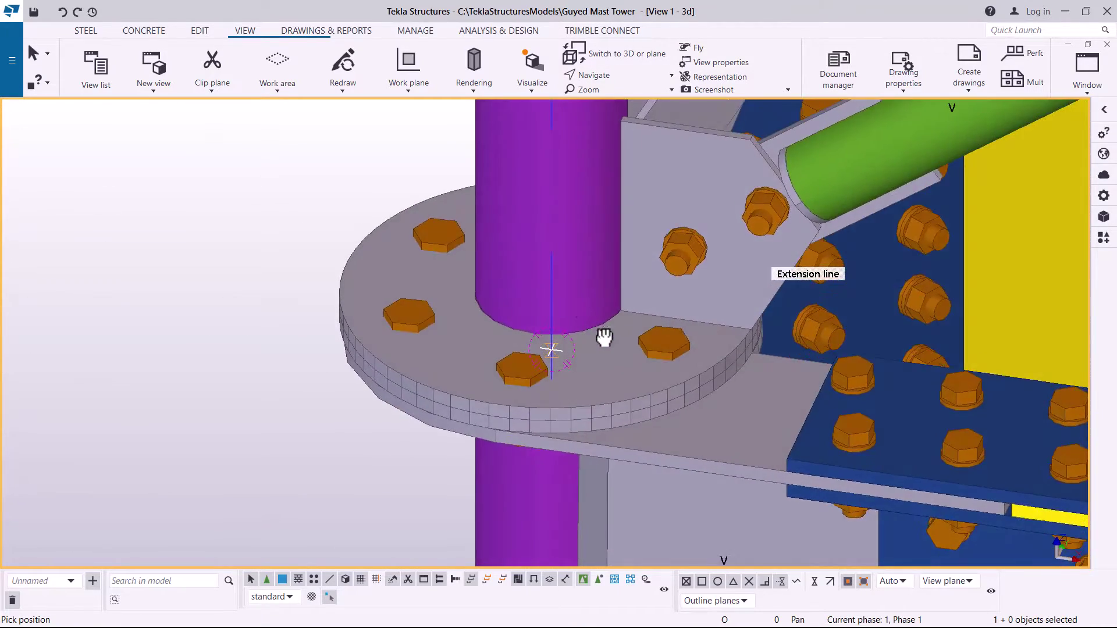
pyautogui.moveTo(547, 311)
pyautogui.mouseDown()
pyautogui.moveTo(653, 319)
pyautogui.moveTo(647, 306)
pyautogui.mouseUp()
pyautogui.moveTo(487, 298)
pyautogui.mouseDown()
pyautogui.moveTo(583, 287)
pyautogui.moveTo(490, 279)
pyautogui.mouseUp()
pyautogui.rightClick(349, 219)
pyautogui.click(357, 219)
pyautogui.moveTo(558, 349); pyautogui.dragTo(599, 307)
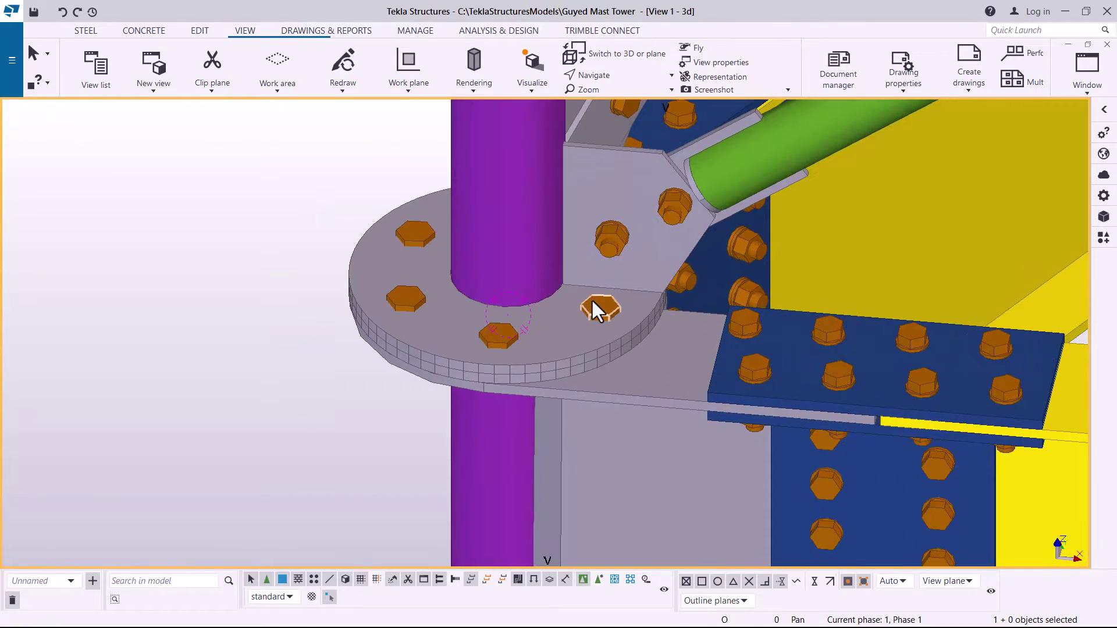
# - Add the ring plate to the first flange bolt's bolted parts
pyautogui.rightClick(667, 340)
pyautogui.click(640, 451)
pyautogui.scroll(6, 553, 392)
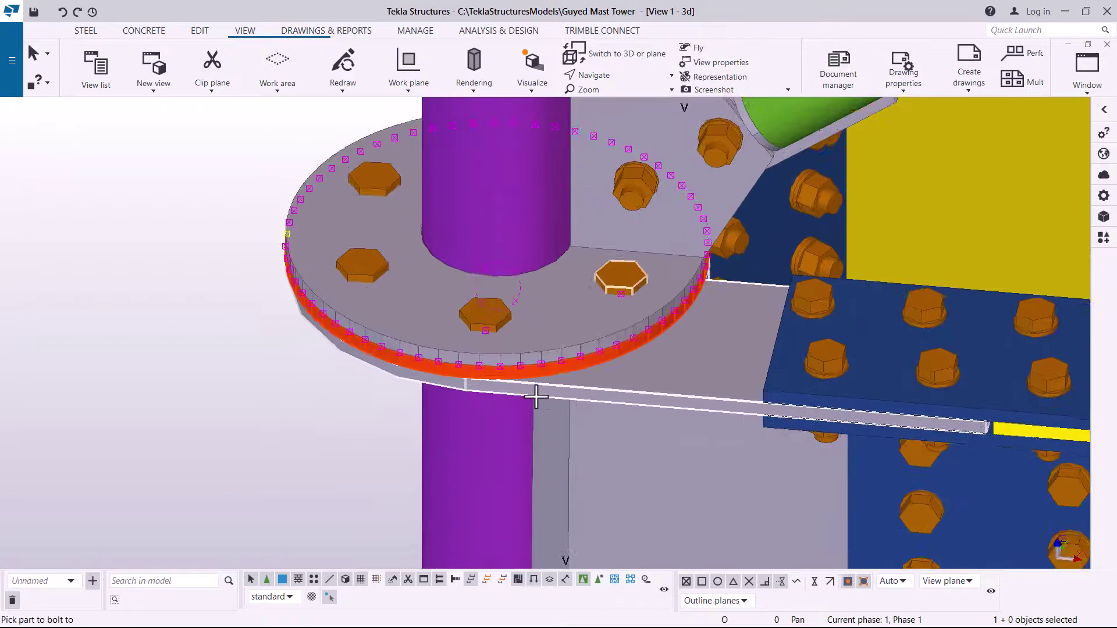
pyautogui.scroll(-5, 494, 233)
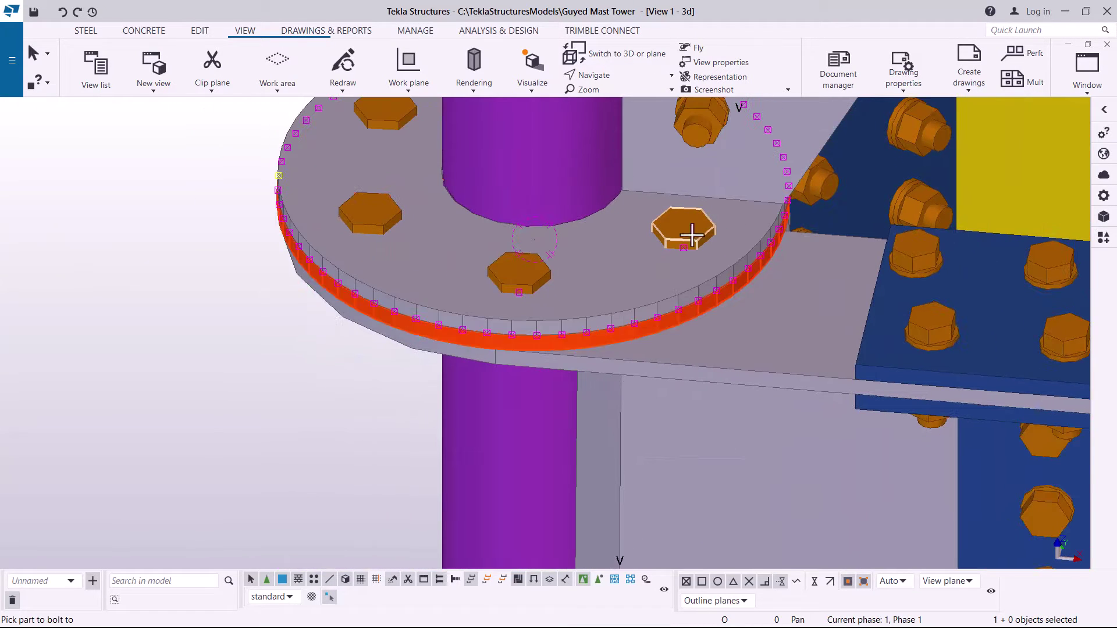
pyautogui.scroll(2, 577, 355)
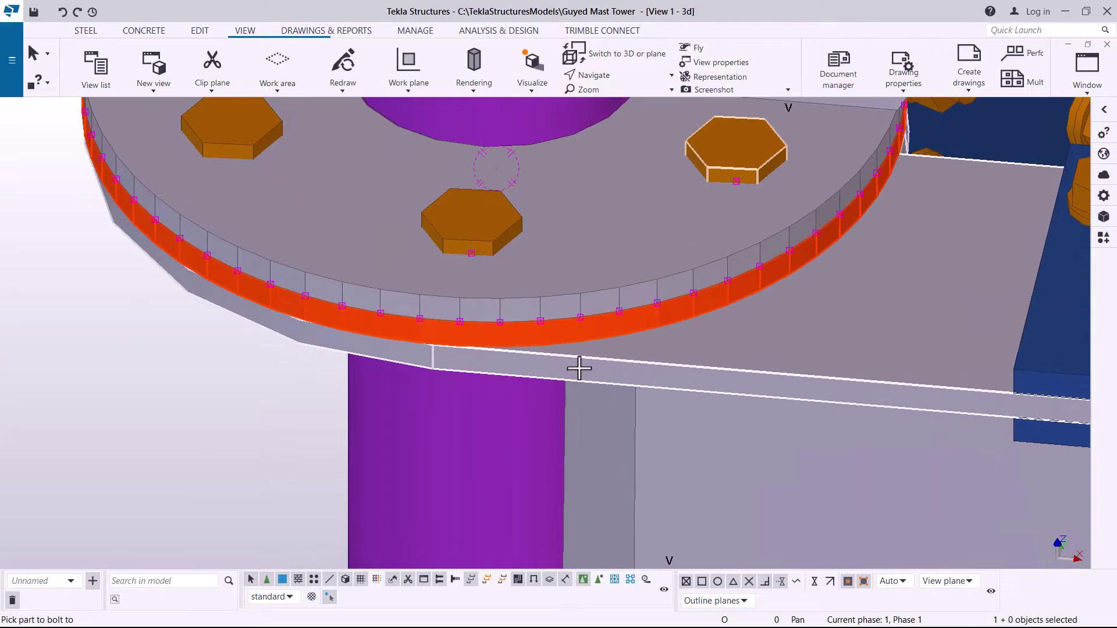
pyautogui.click(572, 326)
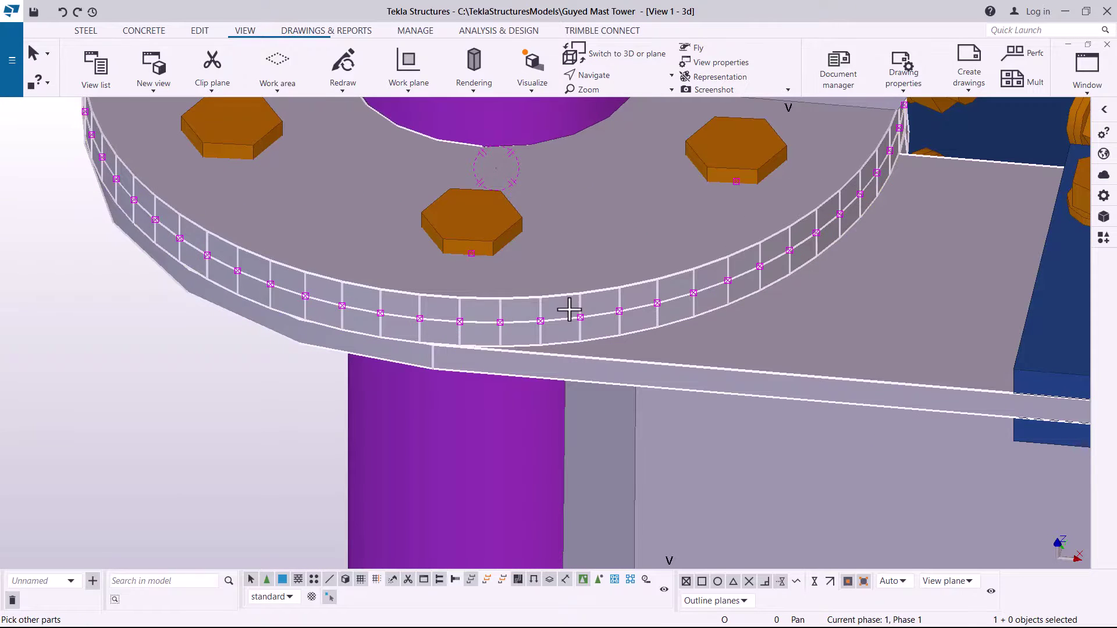
pyautogui.scroll(-4, 533, 372)
# - Attach the ring plate to the lower flange bolt as well
pyautogui.click(695, 228)
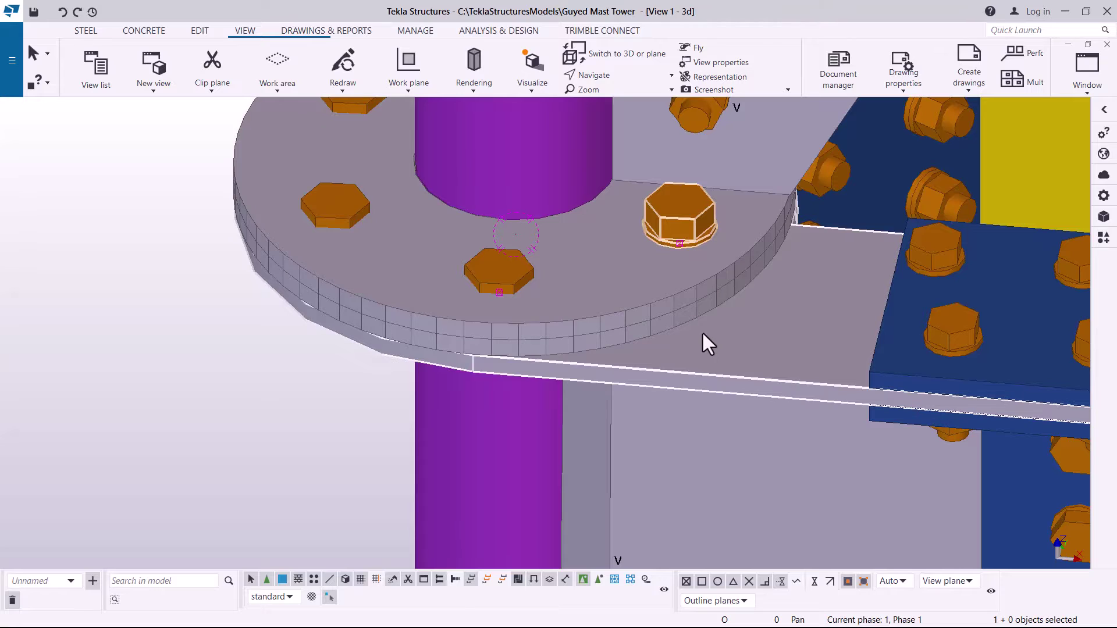
pyautogui.click(488, 270)
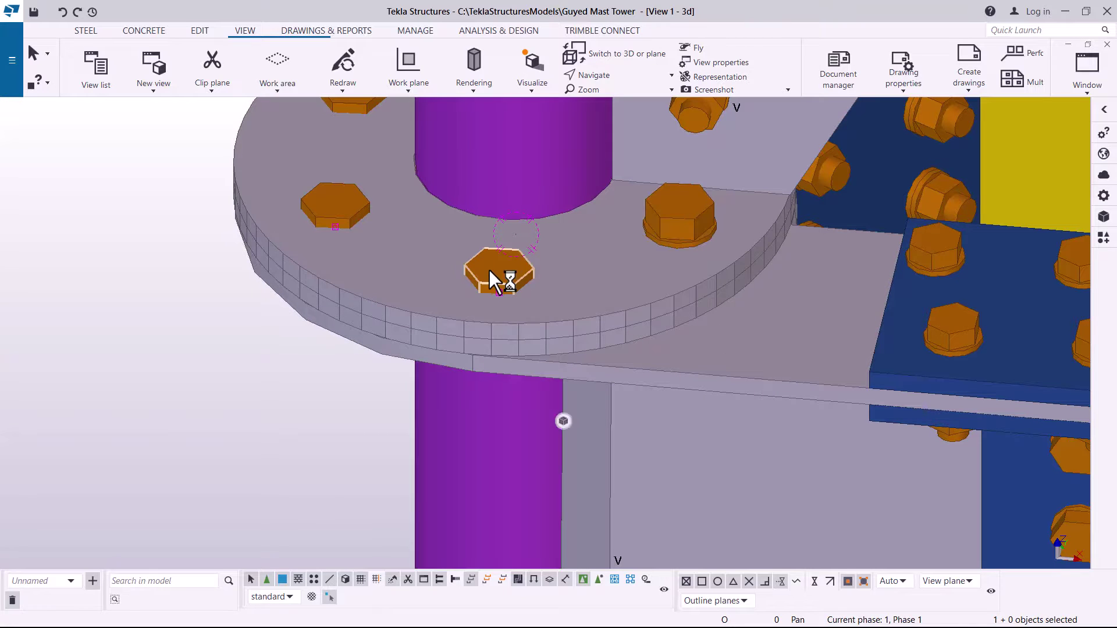
pyautogui.rightClick(489, 270)
pyautogui.click(547, 419)
pyautogui.scroll(5, 535, 369)
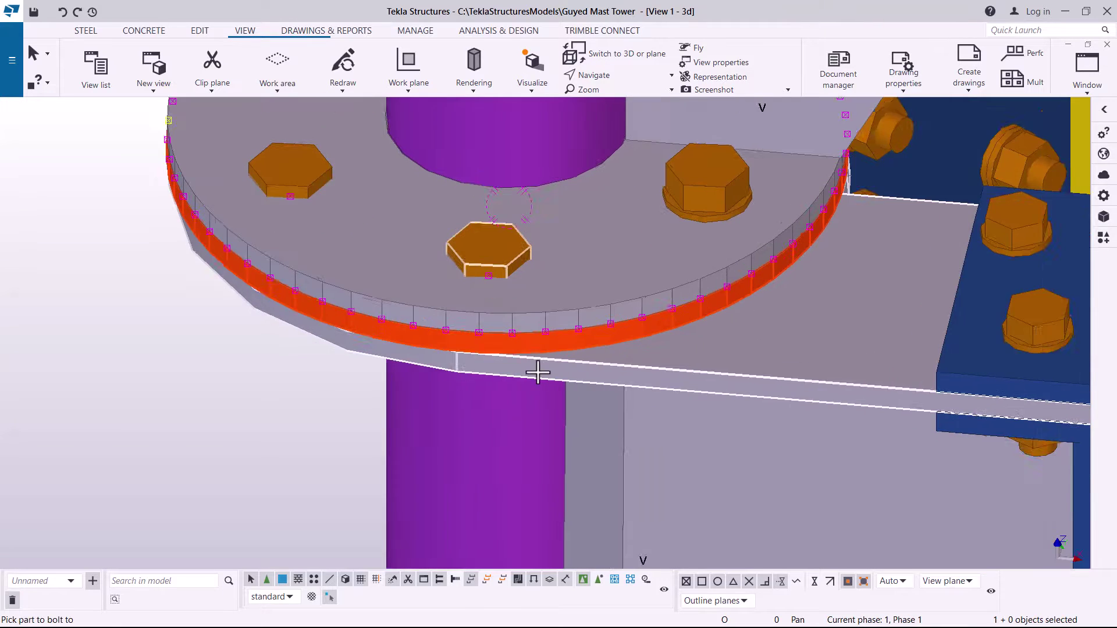
pyautogui.click(512, 327)
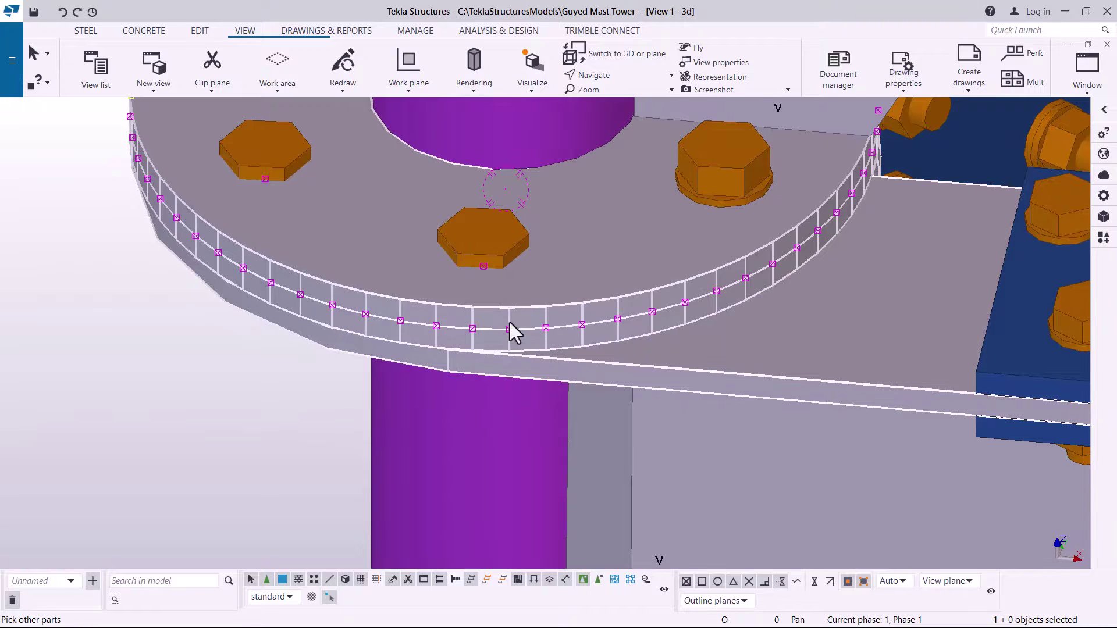
pyautogui.scroll(-6, 509, 321)
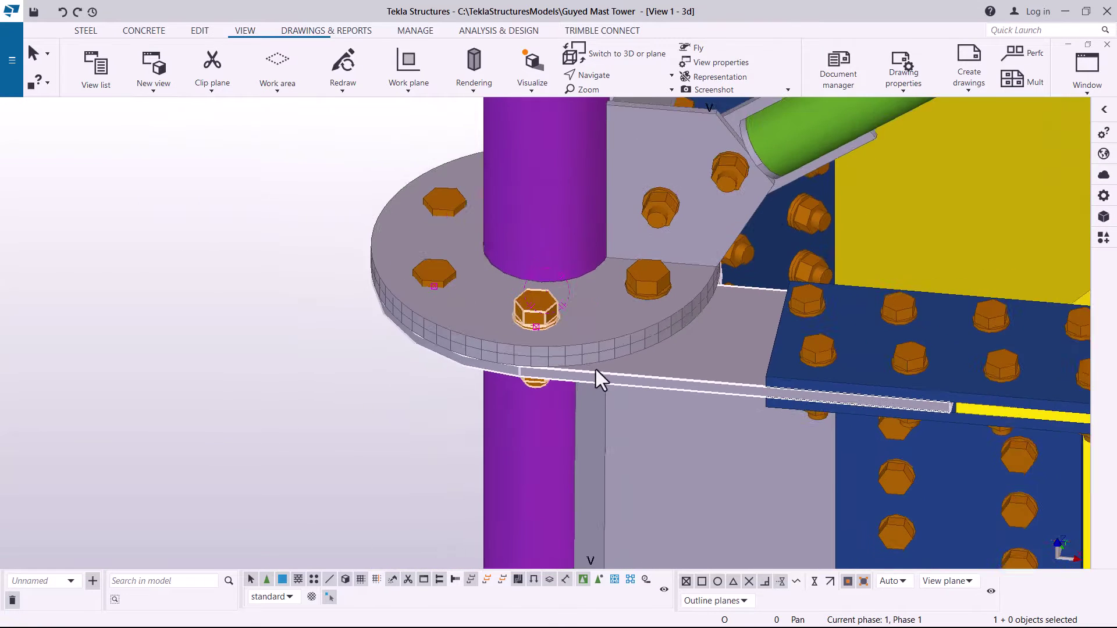
pyautogui.scroll(2, 448, 303)
pyautogui.scroll(2, 447, 302)
# - Attach the ring plate to a third flange bolt, then view the ring plate from below
pyautogui.rightClick(475, 285)
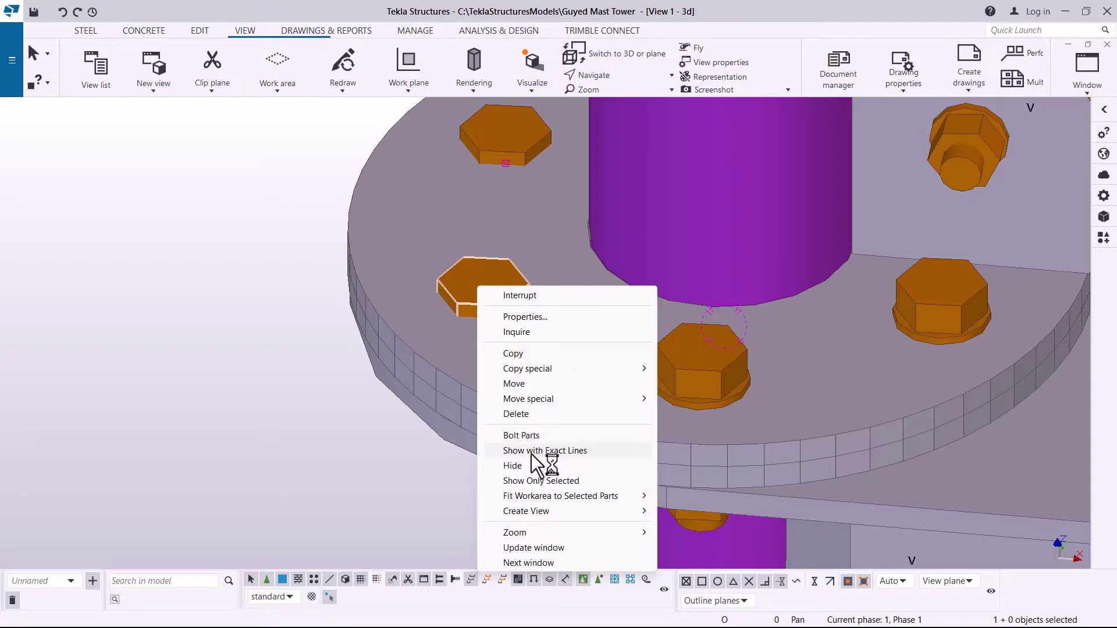
pyautogui.click(530, 435)
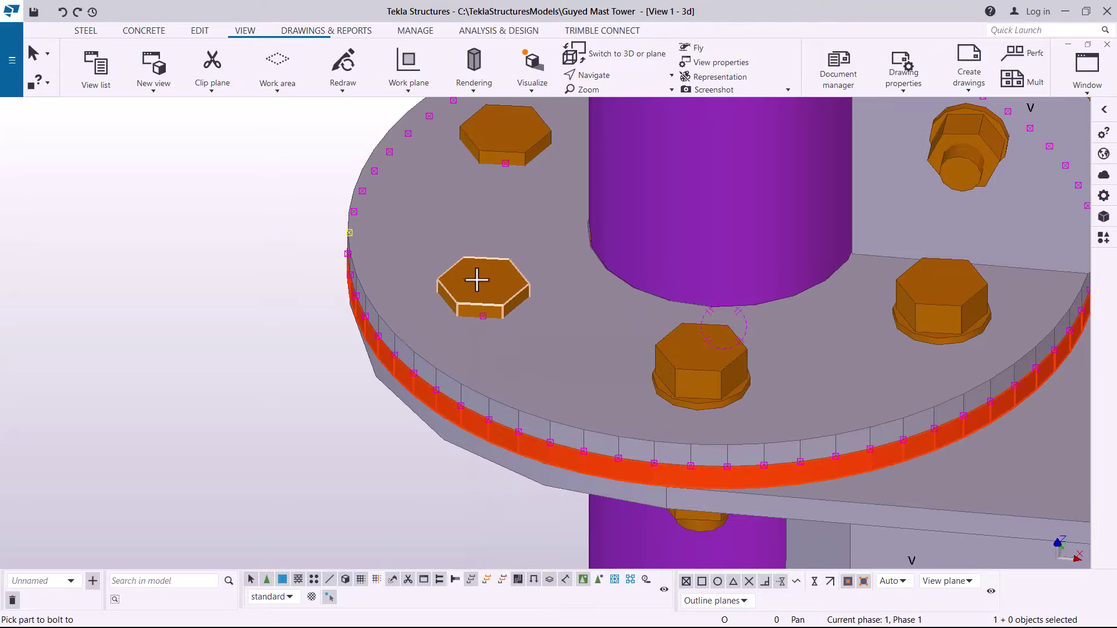
pyautogui.click(468, 404)
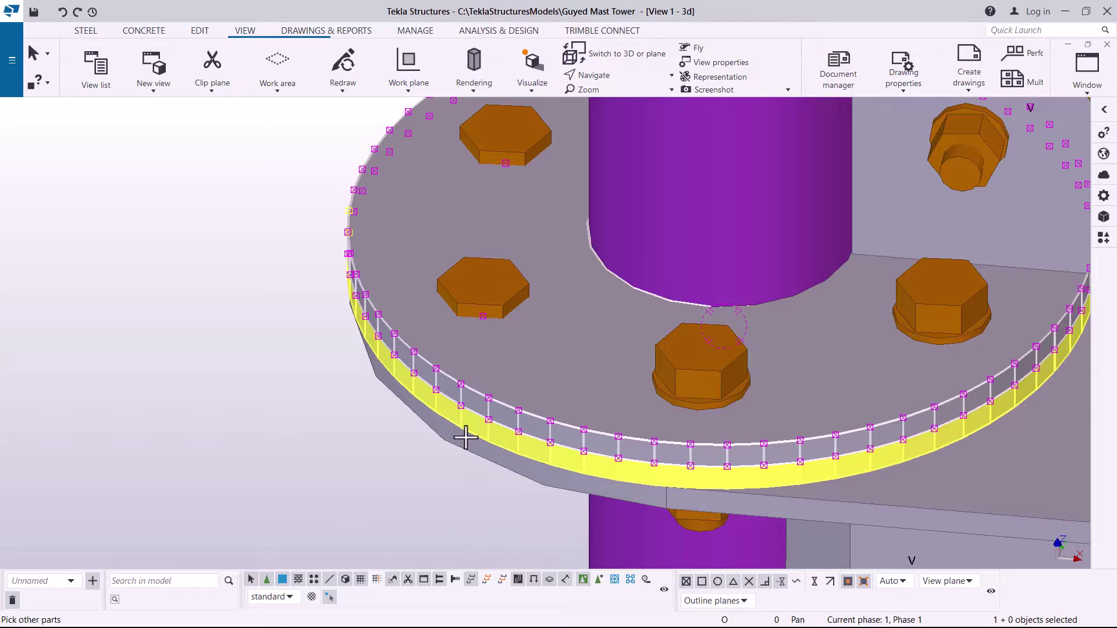
pyautogui.middleClick(465, 437)
pyautogui.keyDown('ctrl'); pyautogui.moveTo(468, 436); pyautogui.dragTo(623, 128, button='middle'); pyautogui.keyUp('ctrl')
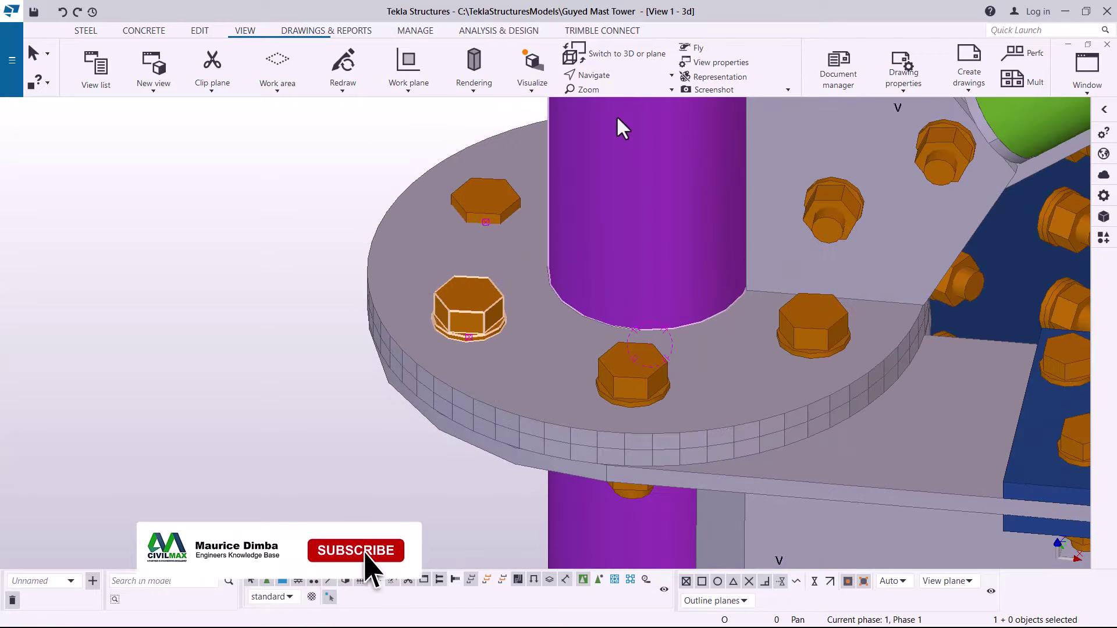
pyautogui.click(621, 79)
pyautogui.click(621, 95)
pyautogui.moveTo(559, 357); pyautogui.dragTo(551, 286)
pyautogui.rightClick(551, 286)
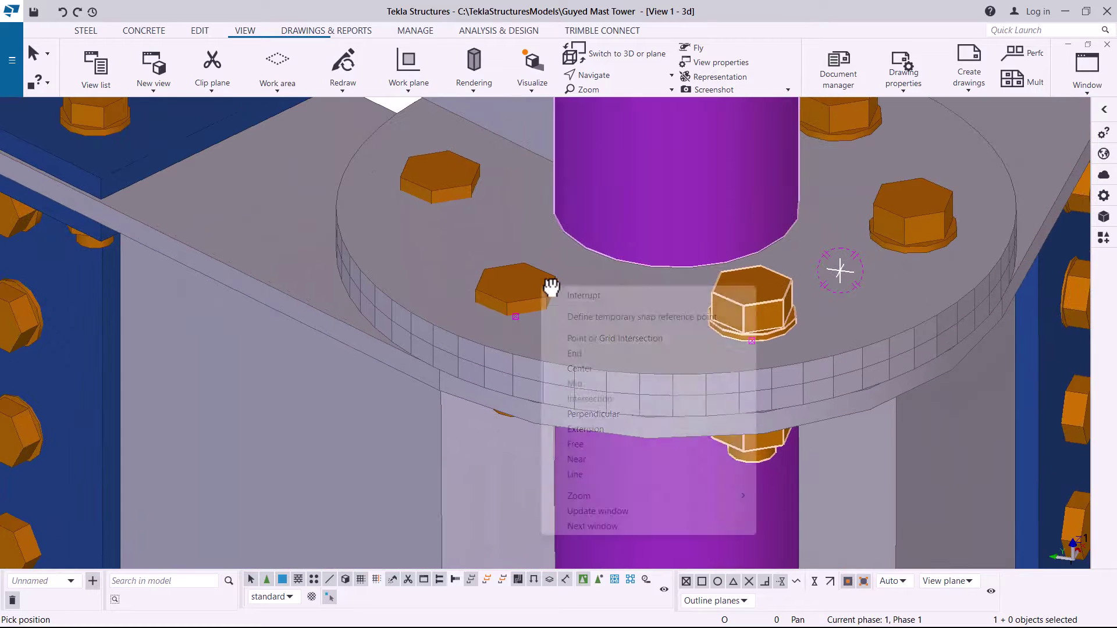
pyautogui.click(522, 284)
# - Bolt the left flange bolt to the plate beneath the flange
pyautogui.click(522, 284)
pyautogui.rightClick(522, 285)
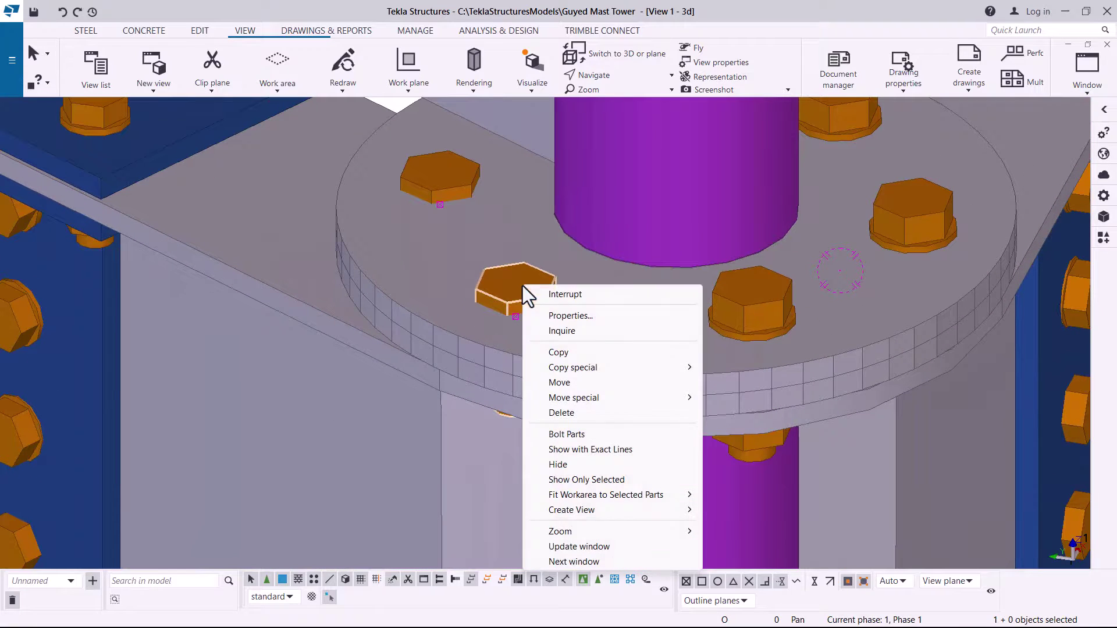
pyautogui.click(589, 436)
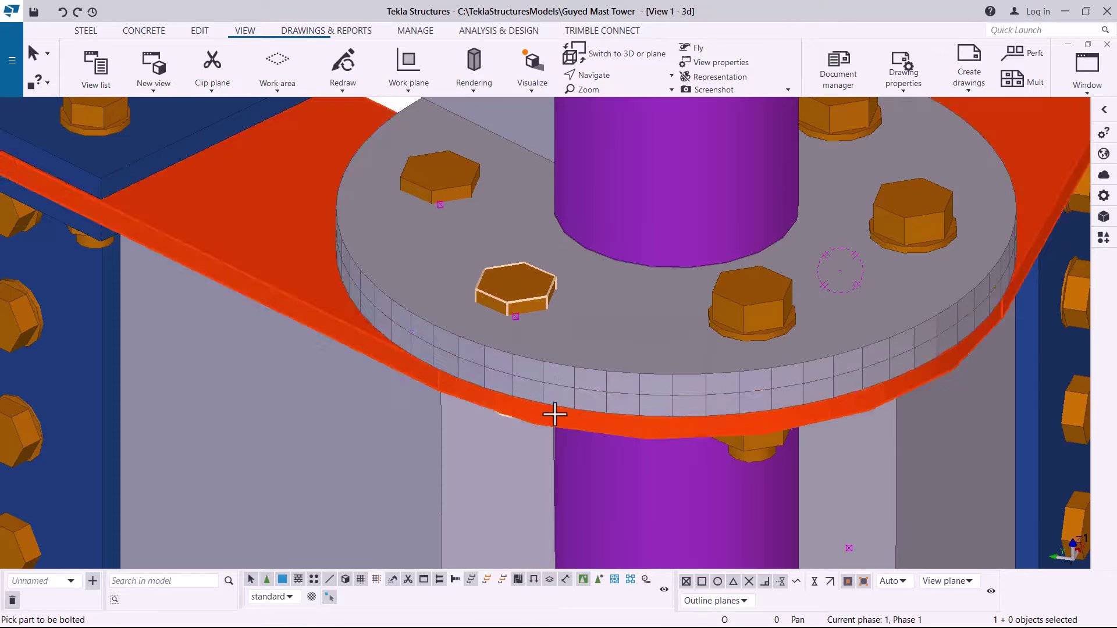
pyautogui.click(555, 378)
pyautogui.scroll(-3, 554, 374)
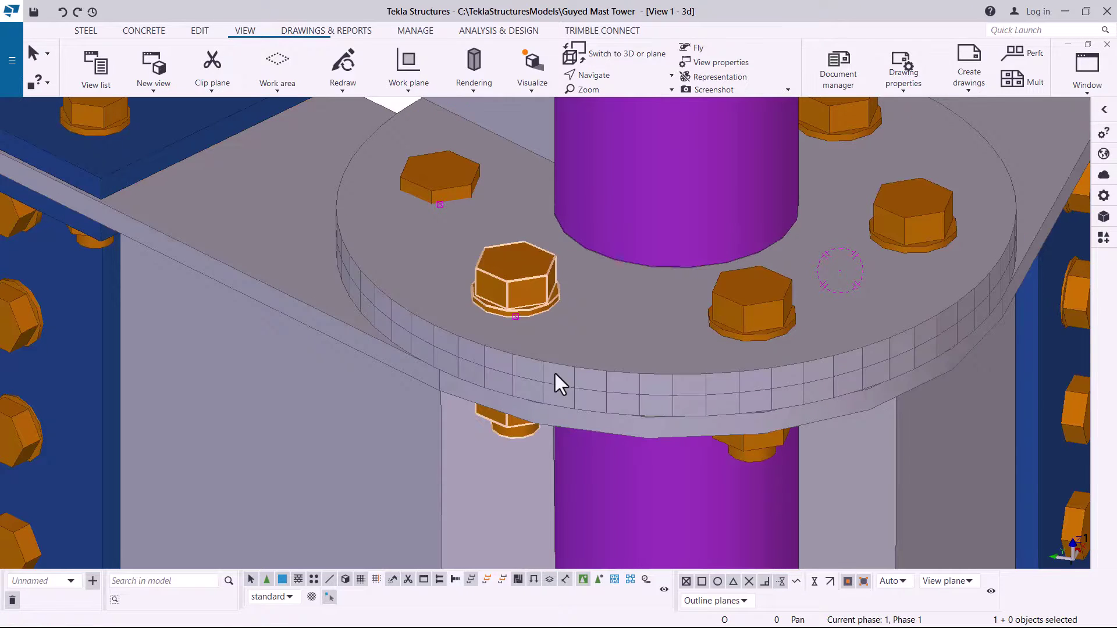
pyautogui.rightClick(560, 282)
pyautogui.click(603, 293)
# - Attach the ring plate to one more flange bolt
pyautogui.click(476, 221)
pyautogui.rightClick(476, 221)
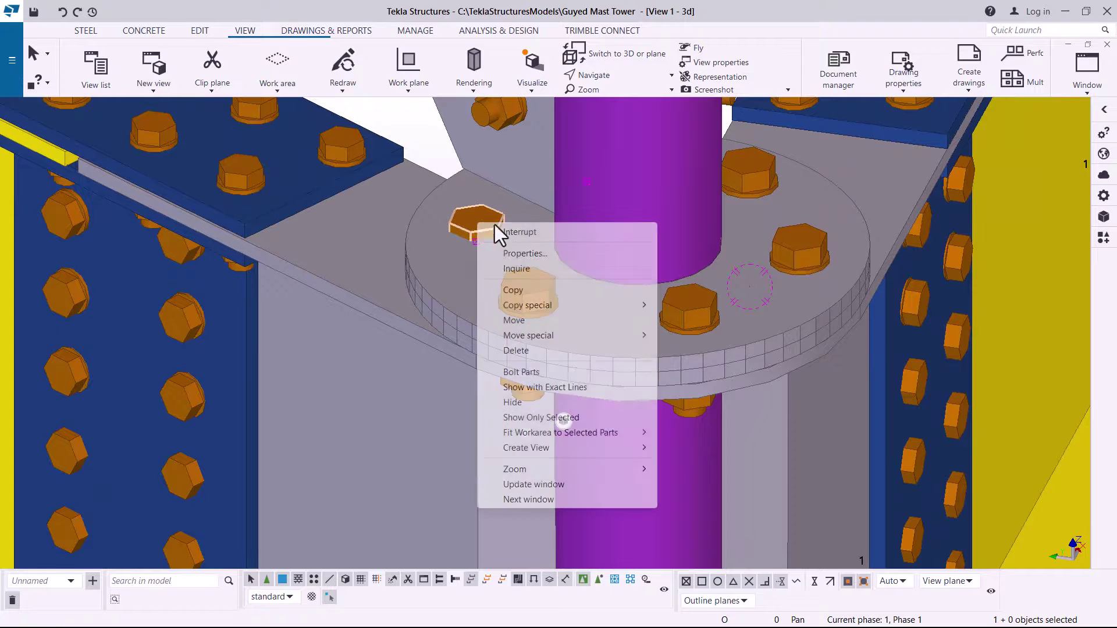
pyautogui.click(528, 373)
pyautogui.scroll(3, 568, 386)
pyautogui.click(547, 366)
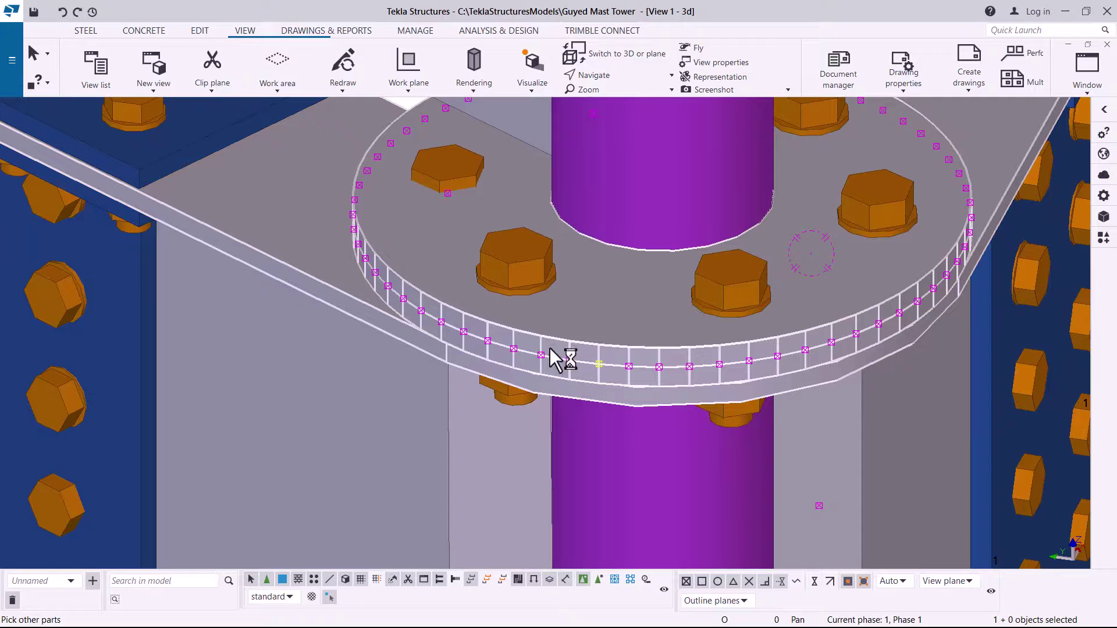
pyautogui.scroll(-6, 550, 356)
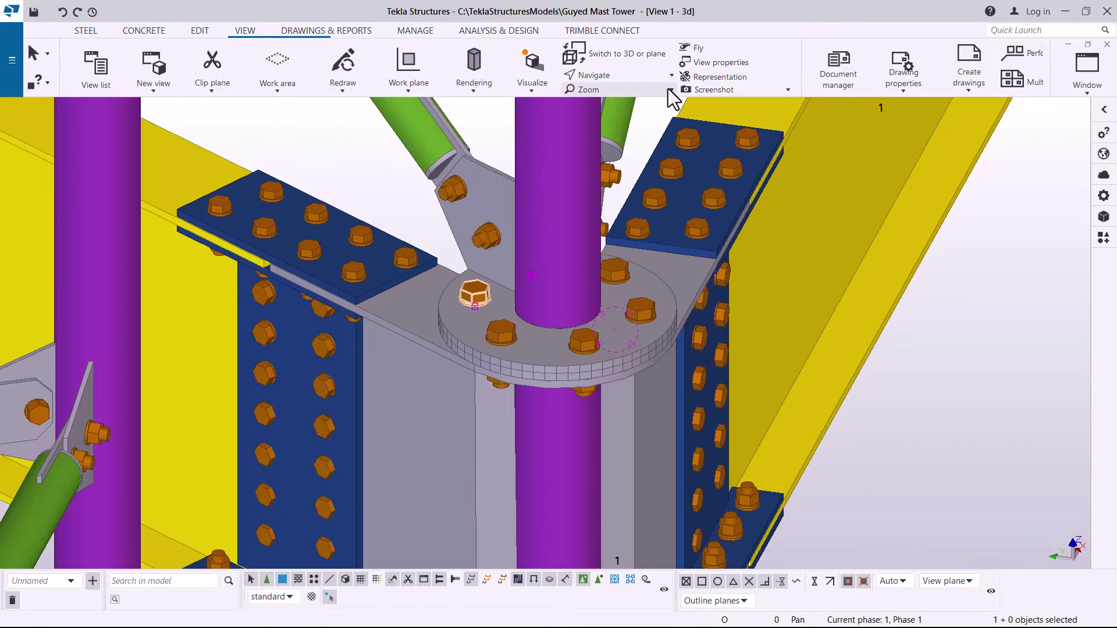
pyautogui.click(617, 76)
# - Inspect the ring-plate connection from lower down and interrupt the pending pick command
pyautogui.click(620, 90)
pyautogui.keyDown('ctrl'); pyautogui.moveTo(622, 279); pyautogui.dragTo(188, 233, button='middle'); pyautogui.keyUp('ctrl')
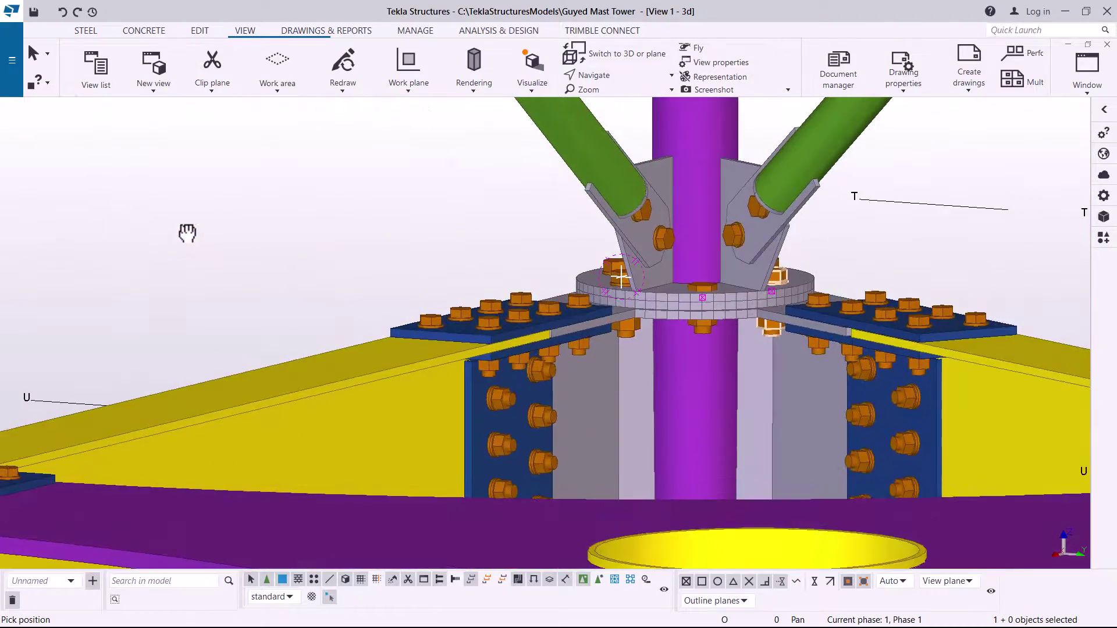
pyautogui.scroll(5, 694, 308)
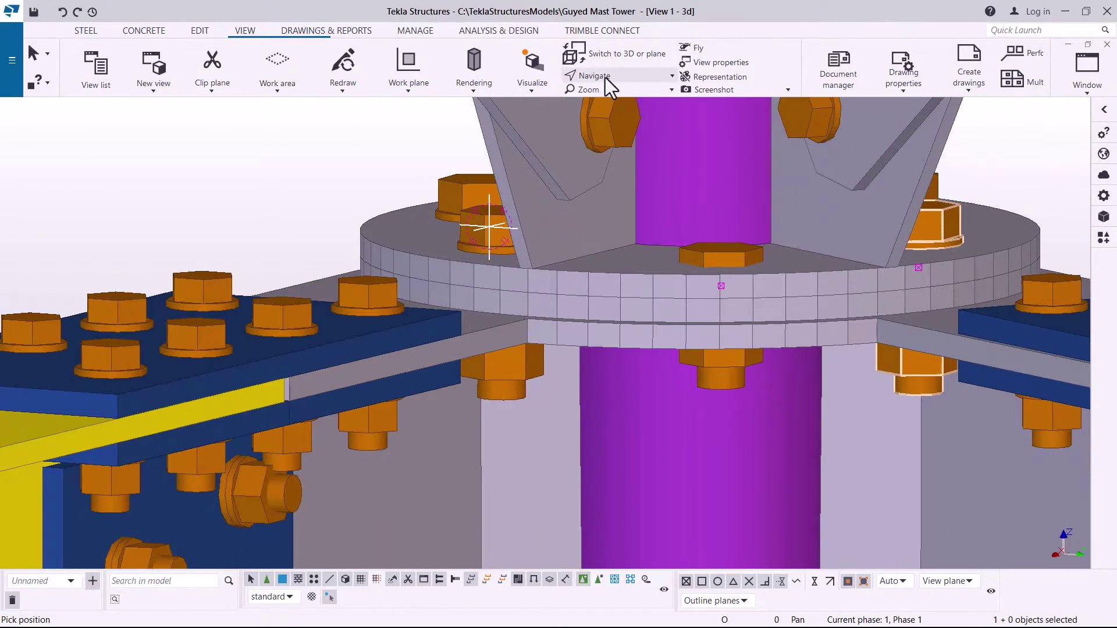
pyautogui.click(719, 348)
pyautogui.keyDown('ctrl'); pyautogui.moveTo(737, 367); pyautogui.dragTo(640, 396, button='middle'); pyautogui.keyUp('ctrl')
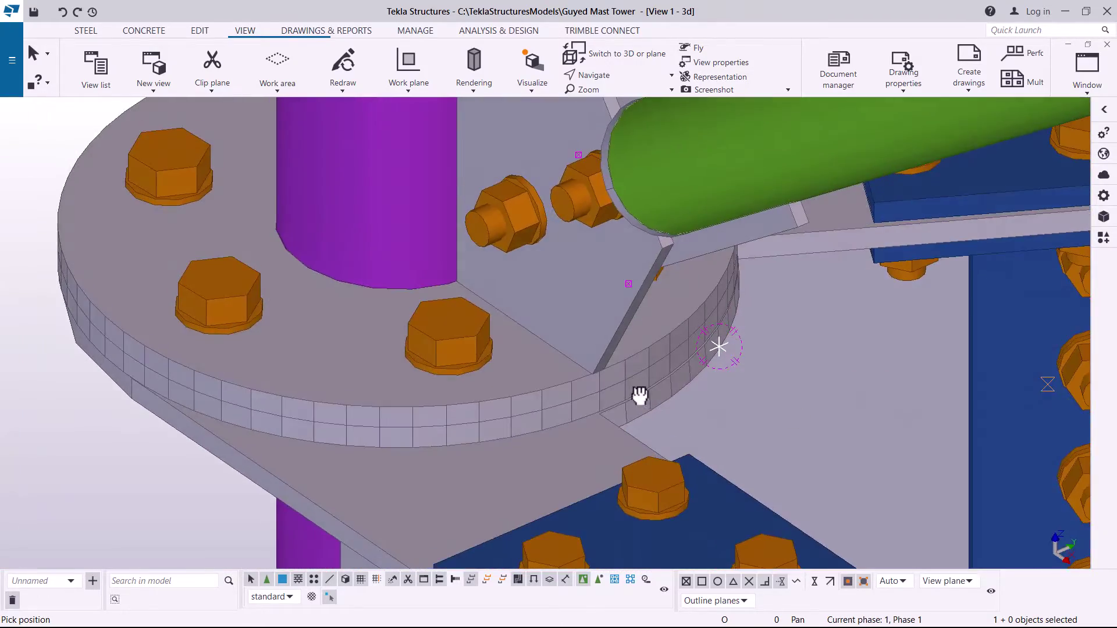
pyautogui.scroll(-8, 536, 370)
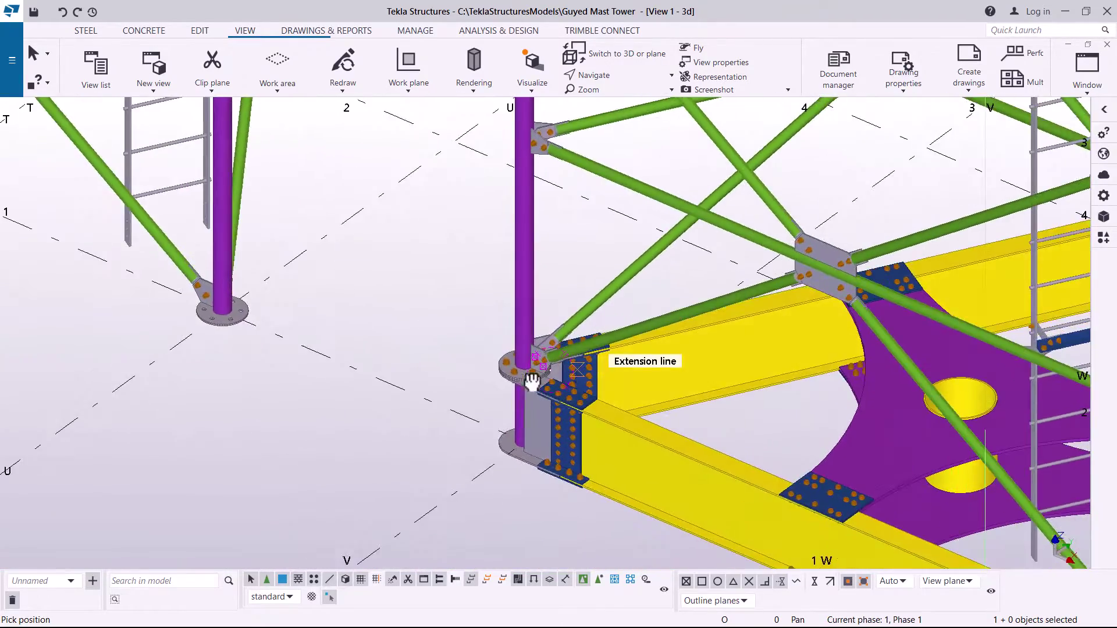
pyautogui.scroll(-5, 532, 381)
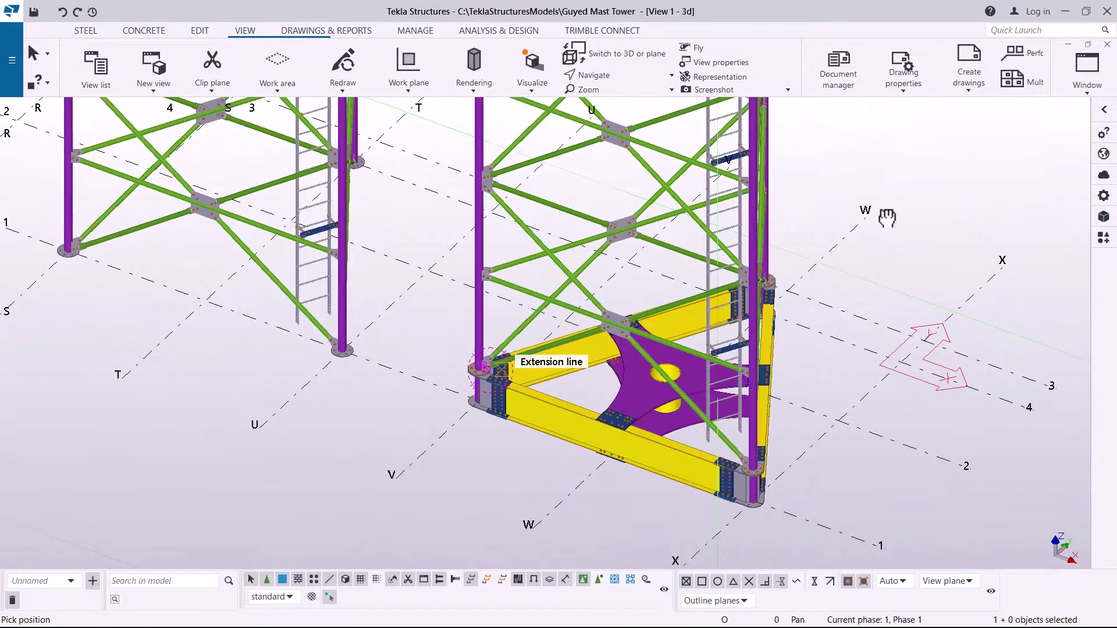
pyautogui.rightClick(925, 229)
pyautogui.click(914, 224)
pyautogui.scroll(-5, 676, 368)
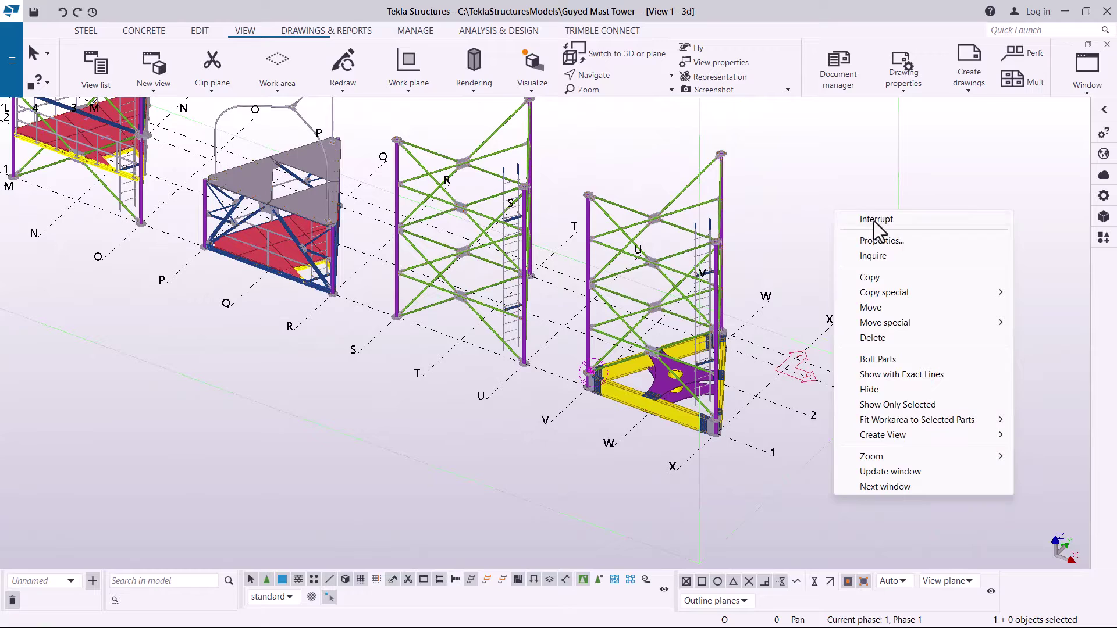
pyautogui.click(873, 220)
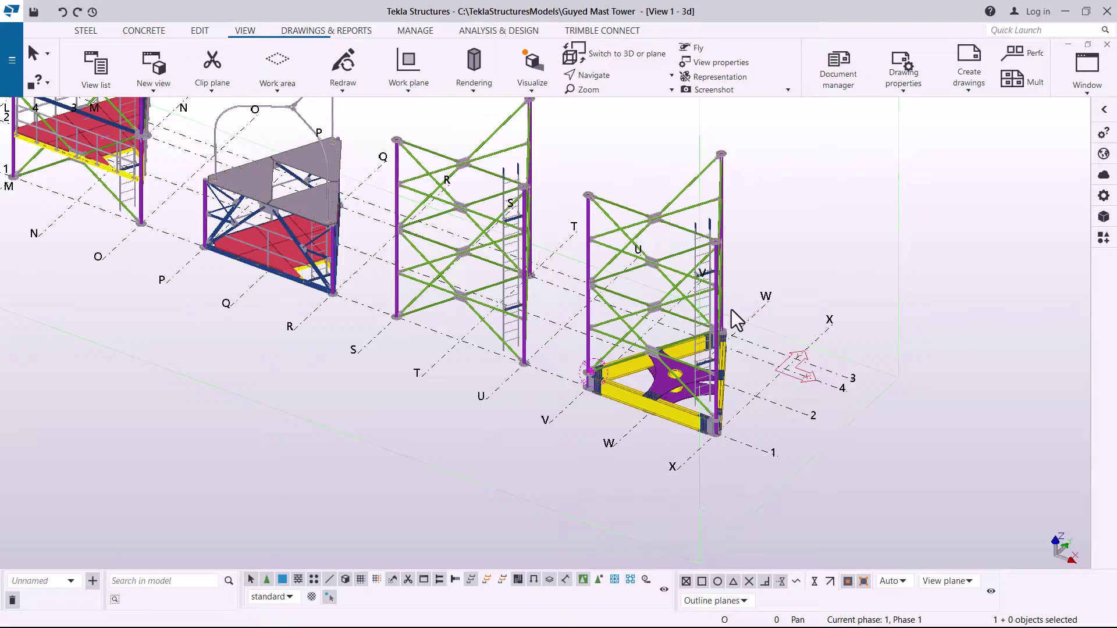
# - Window-select the whole middle lattice section near gridlines R and S
pyautogui.scroll(-1, 791, 308)
pyautogui.scroll(3, 577, 129)
pyautogui.moveTo(577, 128); pyautogui.dragTo(332, 515)
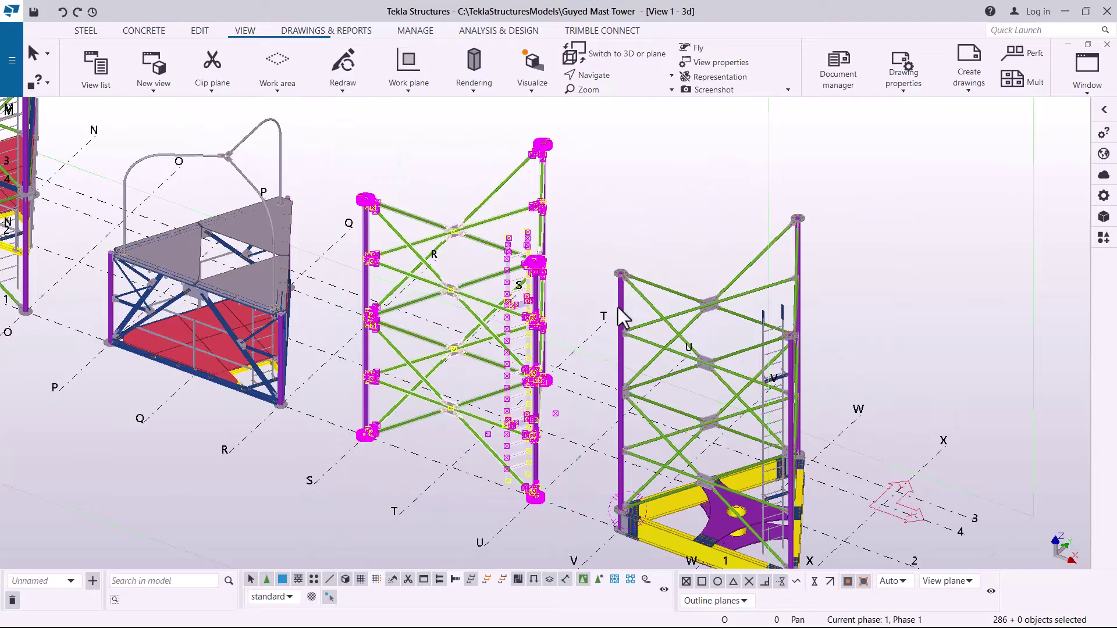
# - Copy the lattice section from its column base onto the right tower's column-top plate
pyautogui.rightClick(617, 168)
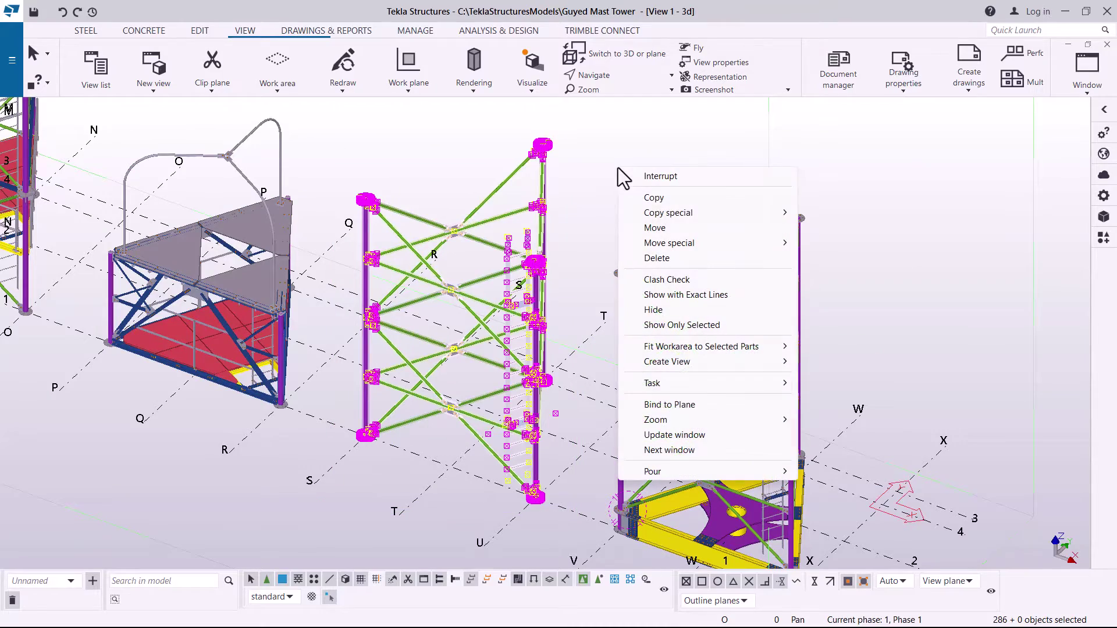
pyautogui.click(646, 198)
pyautogui.scroll(10, 365, 433)
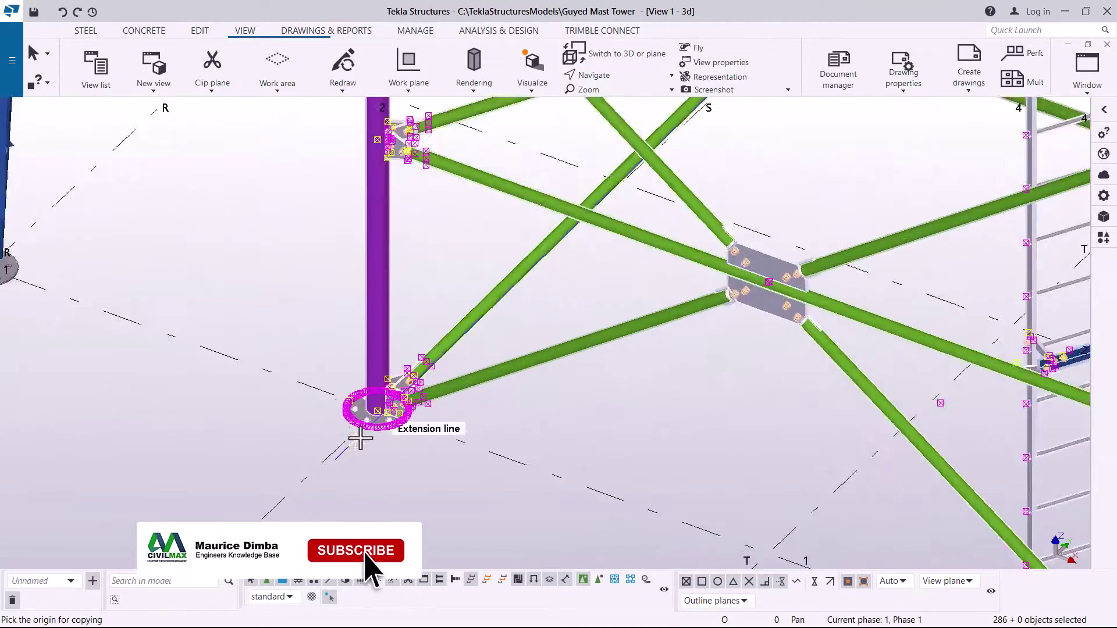
pyautogui.scroll(3, 379, 419)
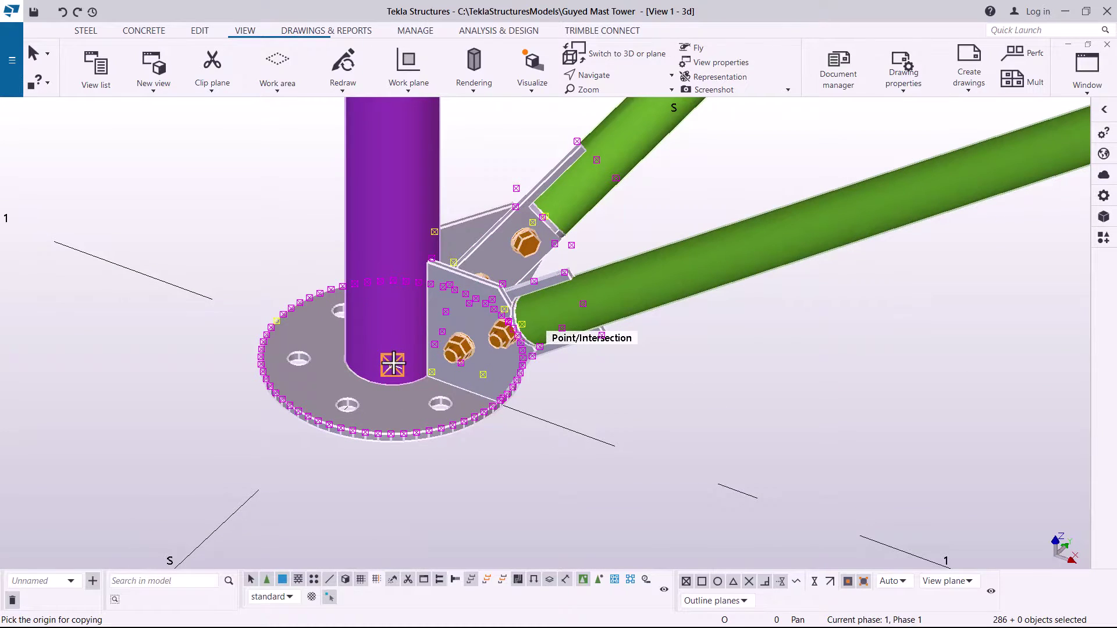
pyautogui.click(392, 364)
pyautogui.scroll(-12, 395, 372)
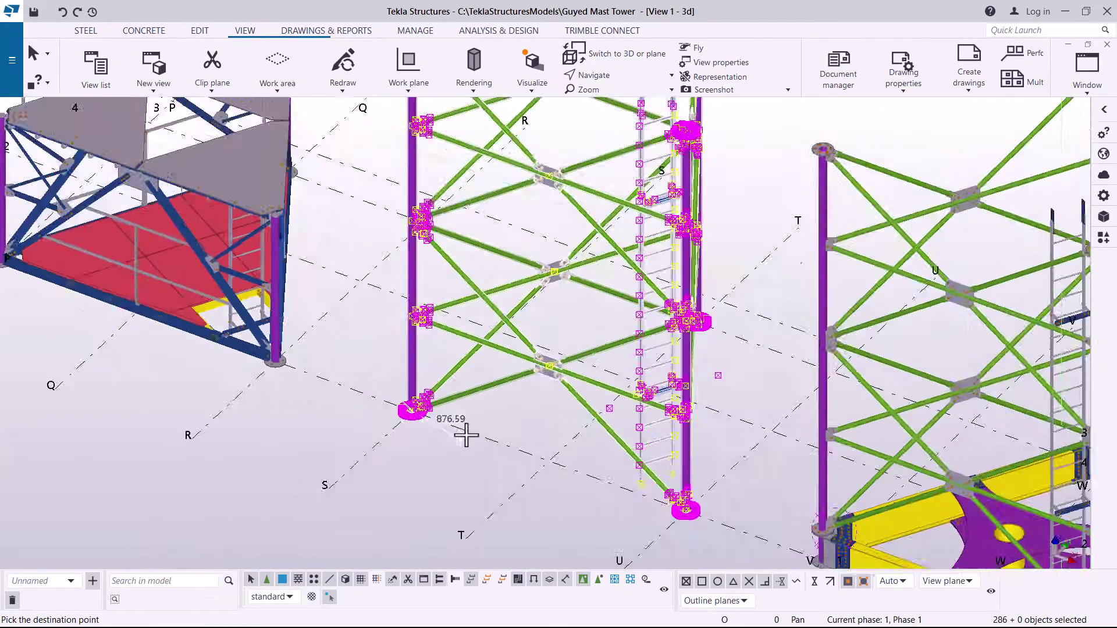
pyautogui.scroll(10, 725, 224)
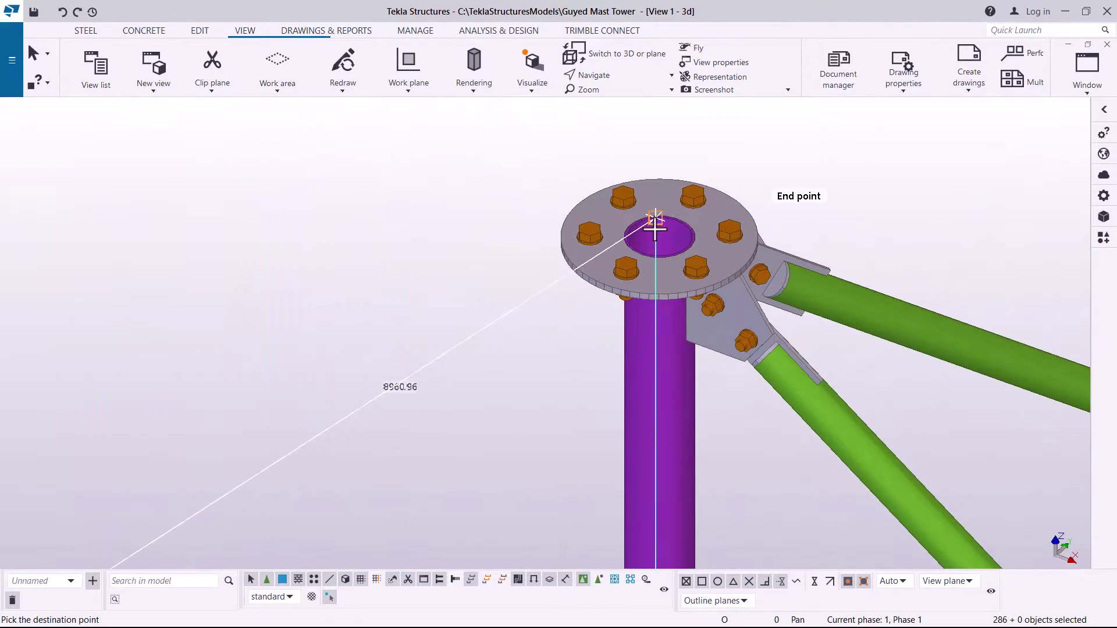
pyautogui.scroll(4, 655, 223)
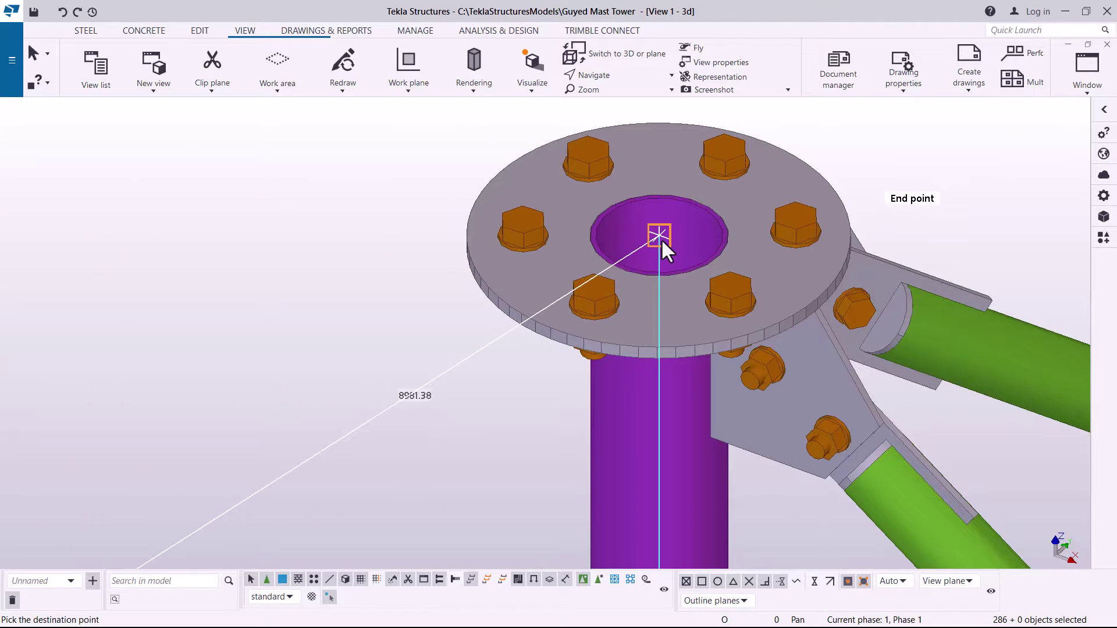
pyautogui.click(660, 236)
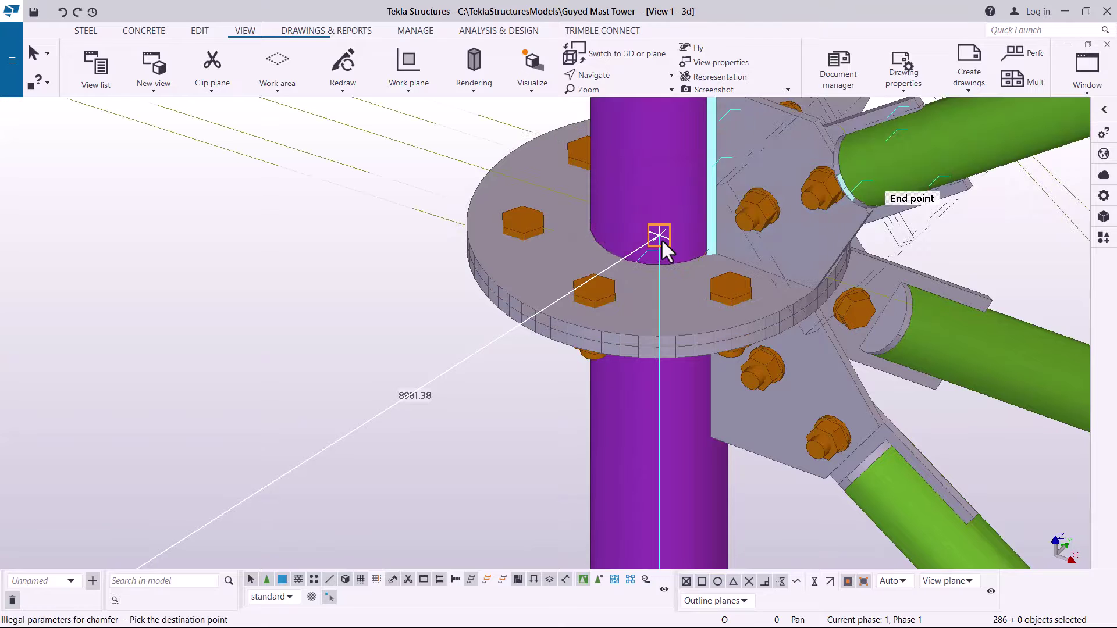
pyautogui.rightClick(357, 271)
pyautogui.click(394, 280)
pyautogui.scroll(-10, 634, 267)
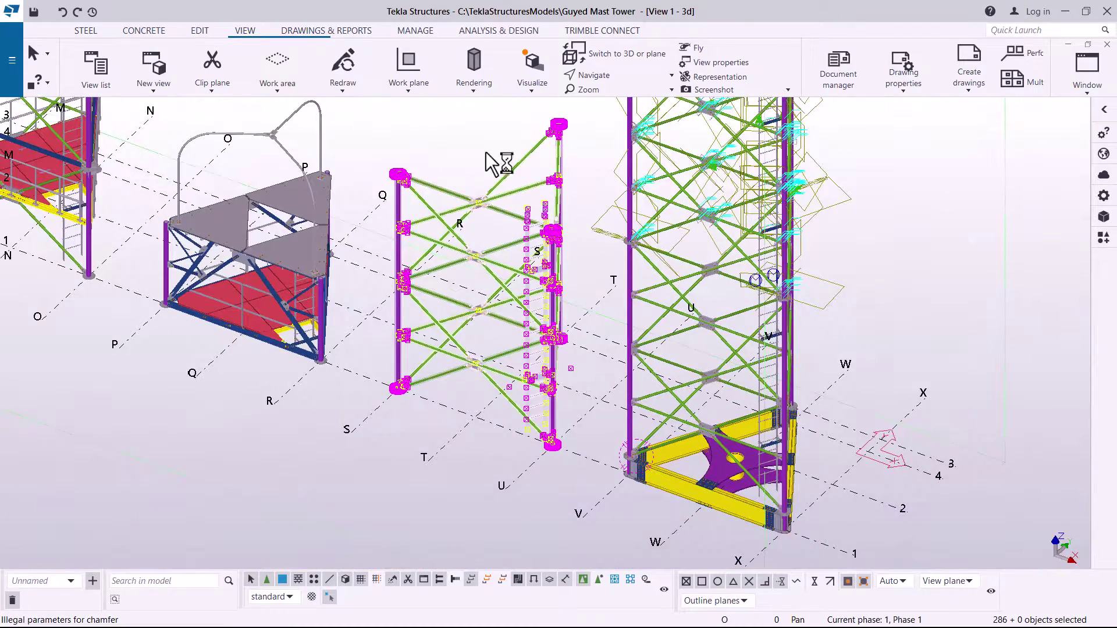
pyautogui.rightClick(452, 141)
# - Copy the lattice section from its column base onto the next column-top plate
pyautogui.click(488, 171)
pyautogui.scroll(10, 384, 372)
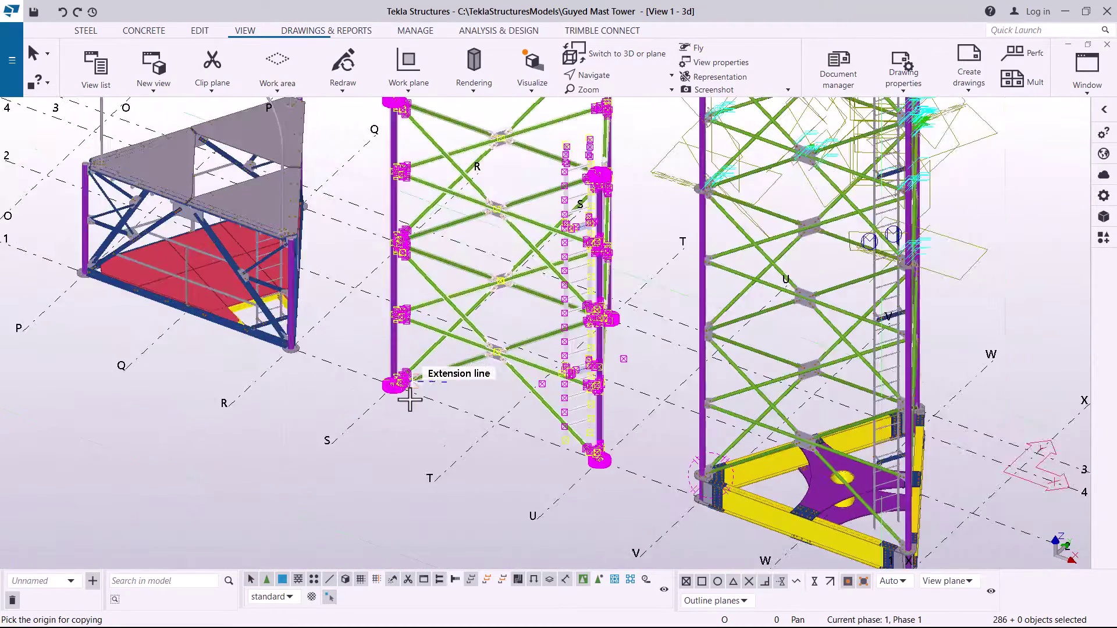
pyautogui.scroll(3, 381, 370)
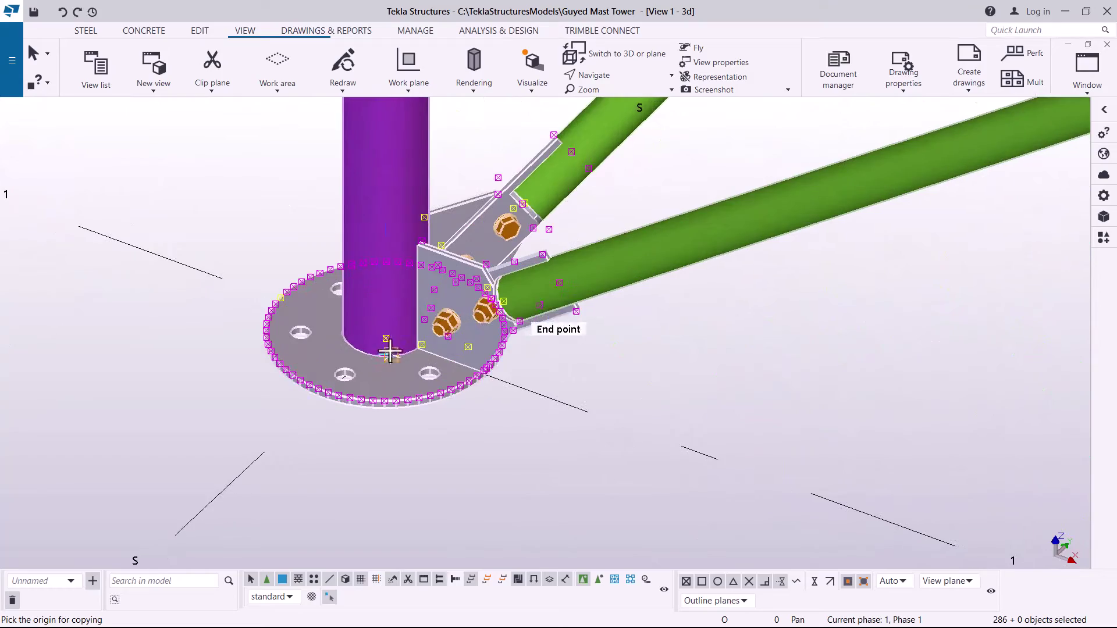
pyautogui.click(386, 337)
pyautogui.scroll(-10, 387, 410)
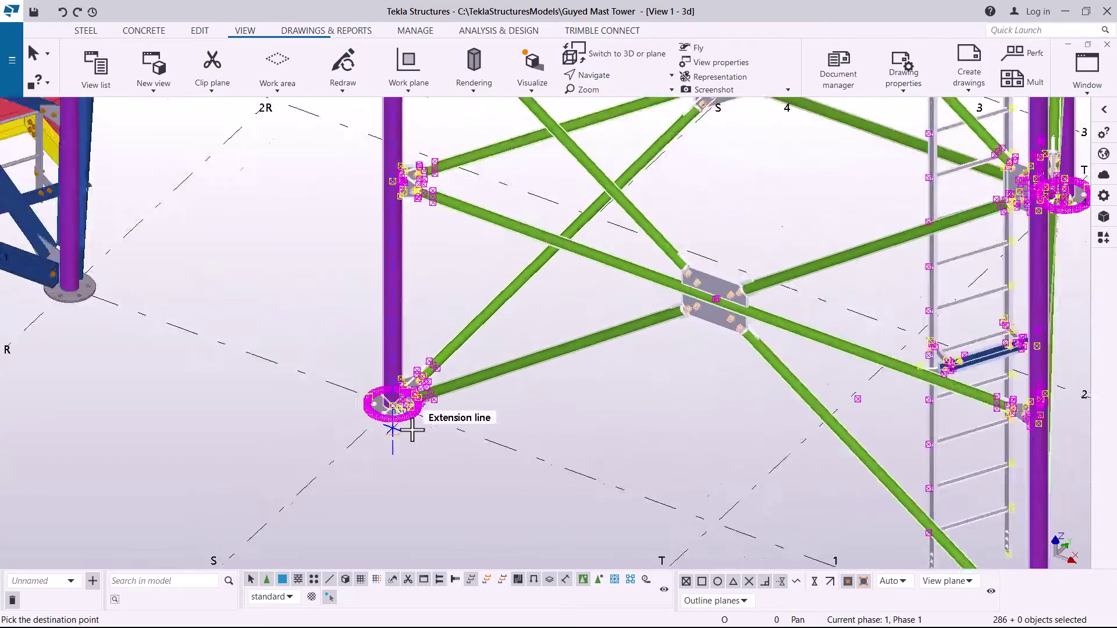
pyautogui.scroll(10, 598, 184)
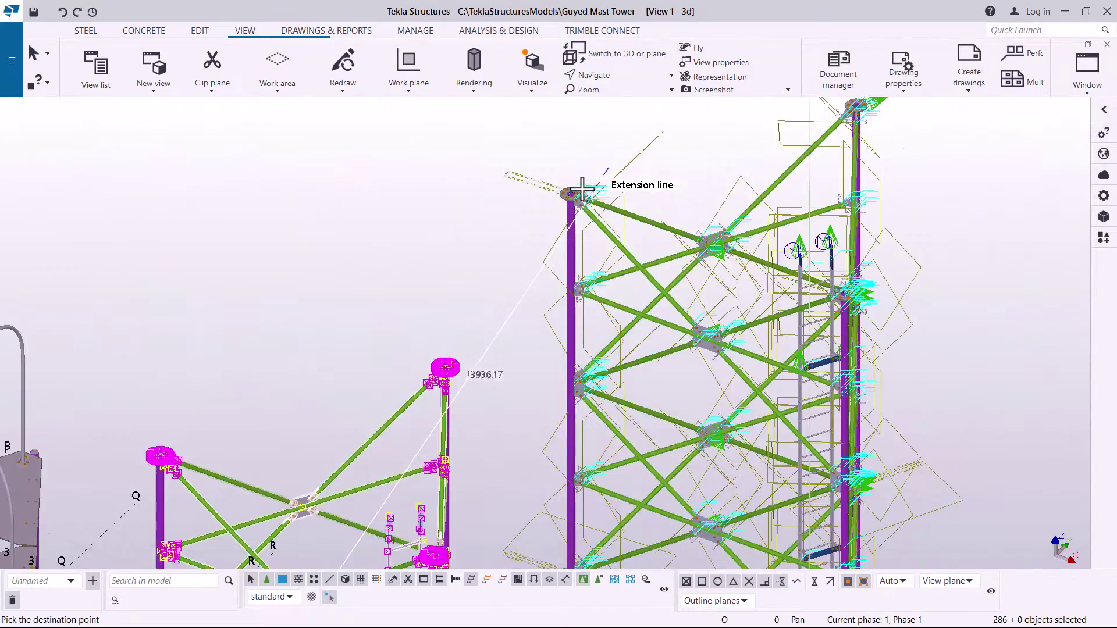
pyautogui.scroll(5, 558, 200)
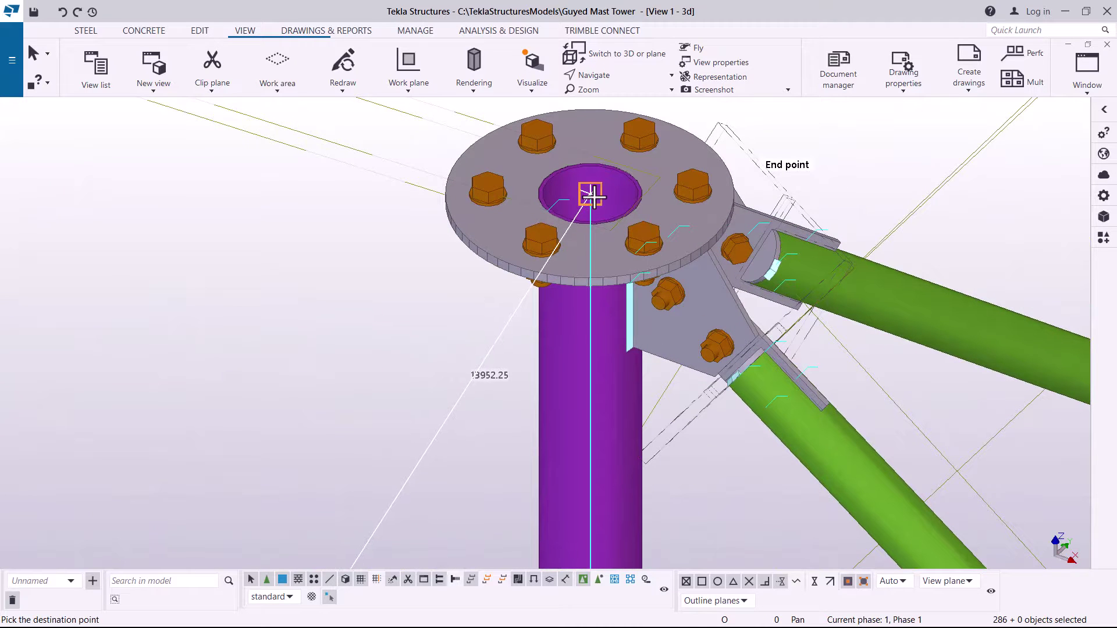
pyautogui.scroll(3, 592, 196)
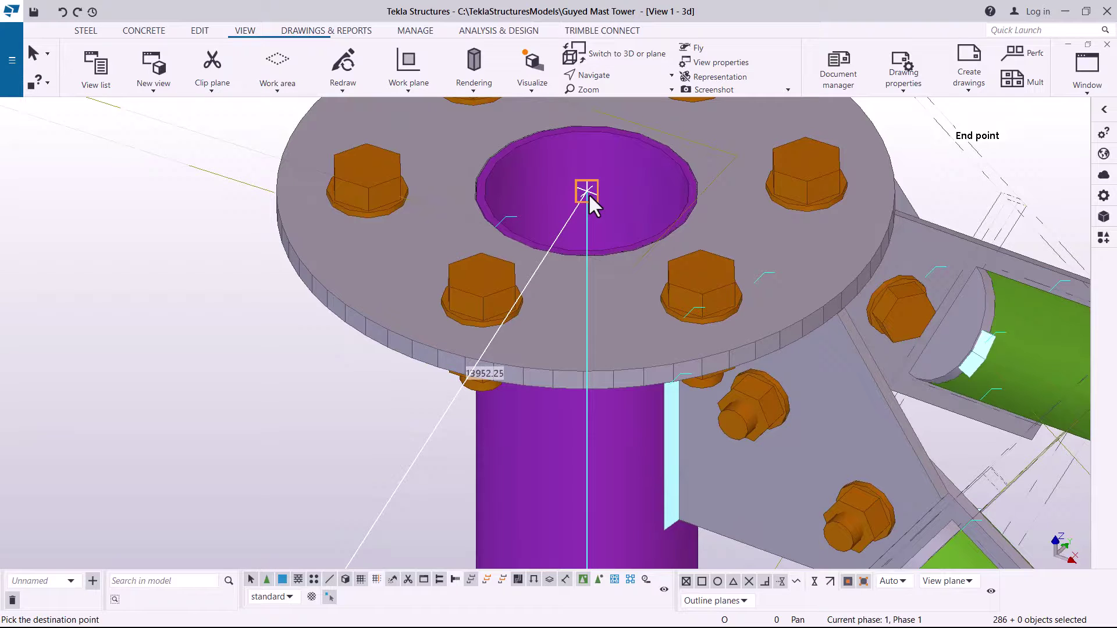
pyautogui.click(587, 192)
# - Review the taller stacked mast and end the copy command
pyautogui.scroll(2, 353, 344)
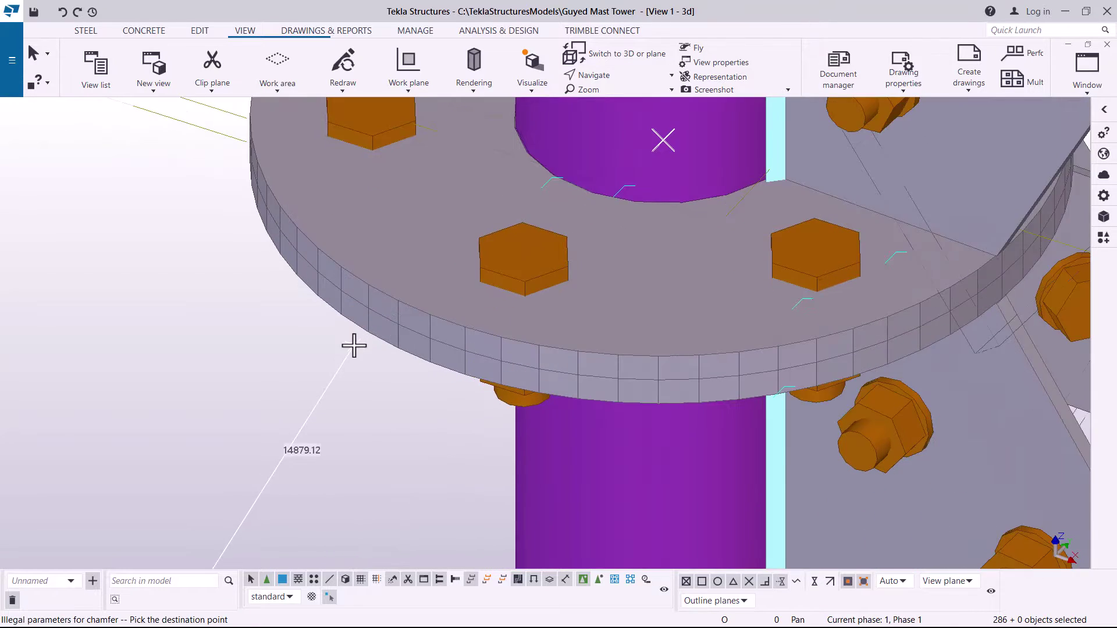
pyautogui.scroll(-5, 399, 324)
pyautogui.scroll(-6, 629, 329)
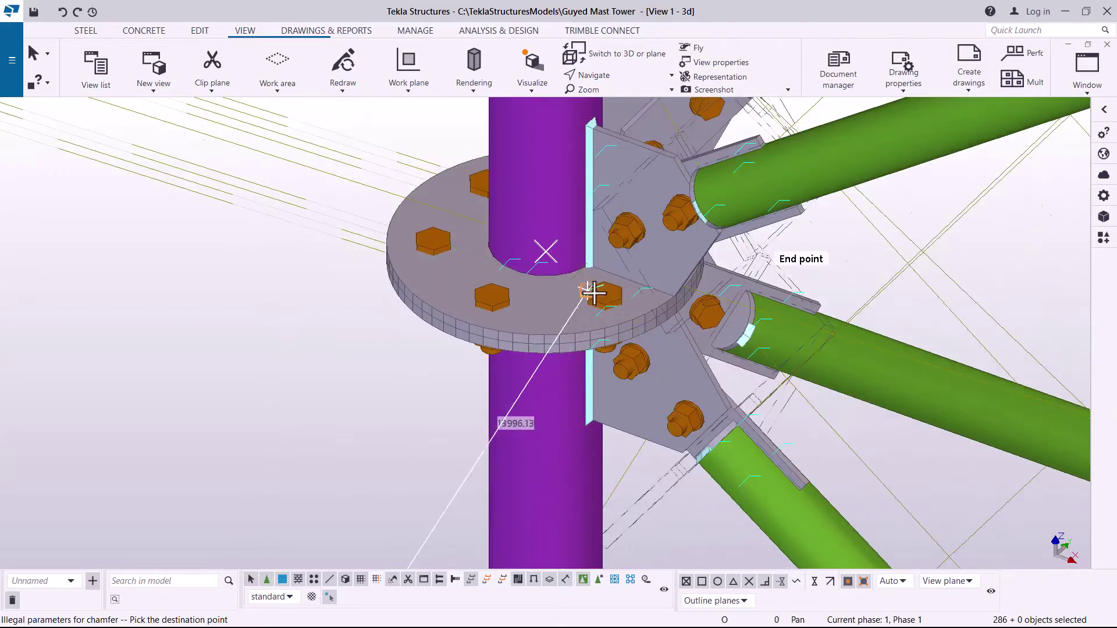
pyautogui.scroll(-6, 579, 205)
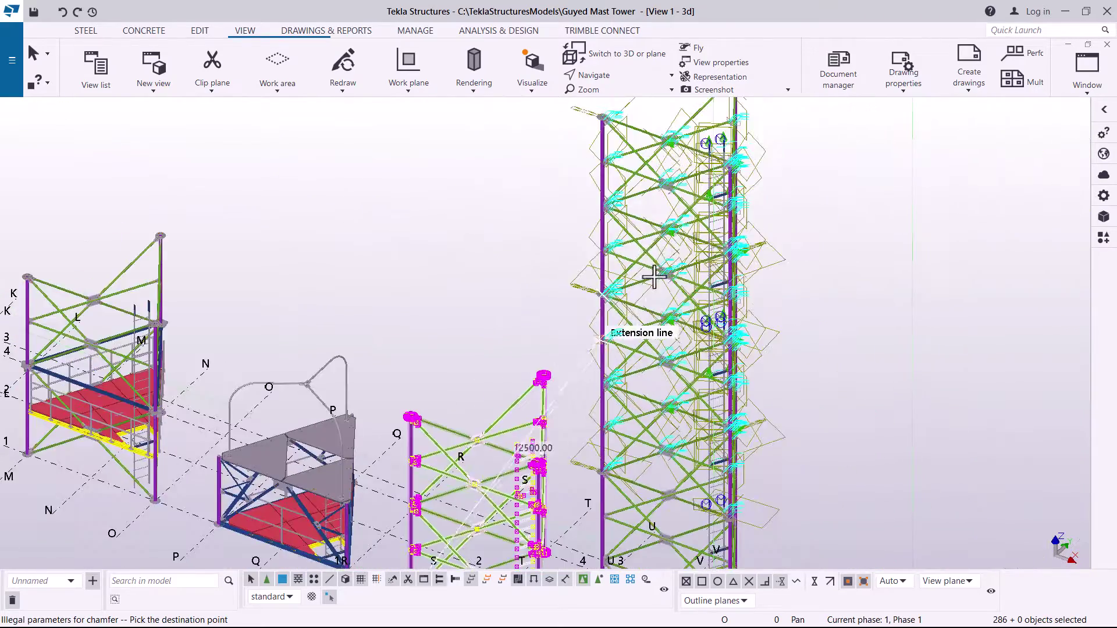
pyautogui.scroll(2, 631, 174)
pyautogui.scroll(8, 631, 174)
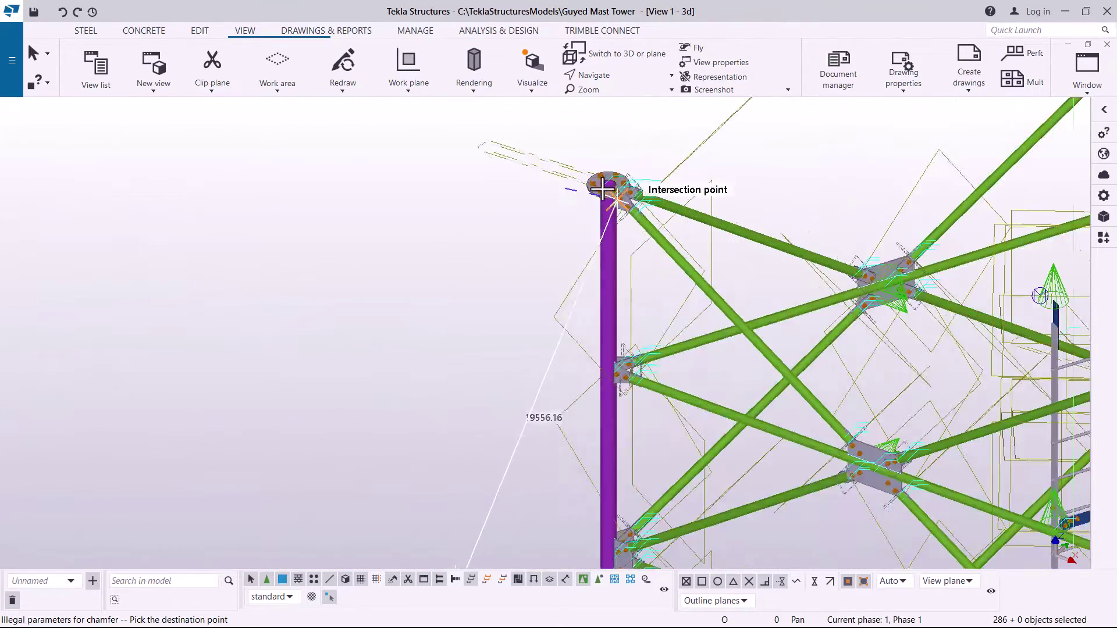
pyautogui.scroll(2, 612, 183)
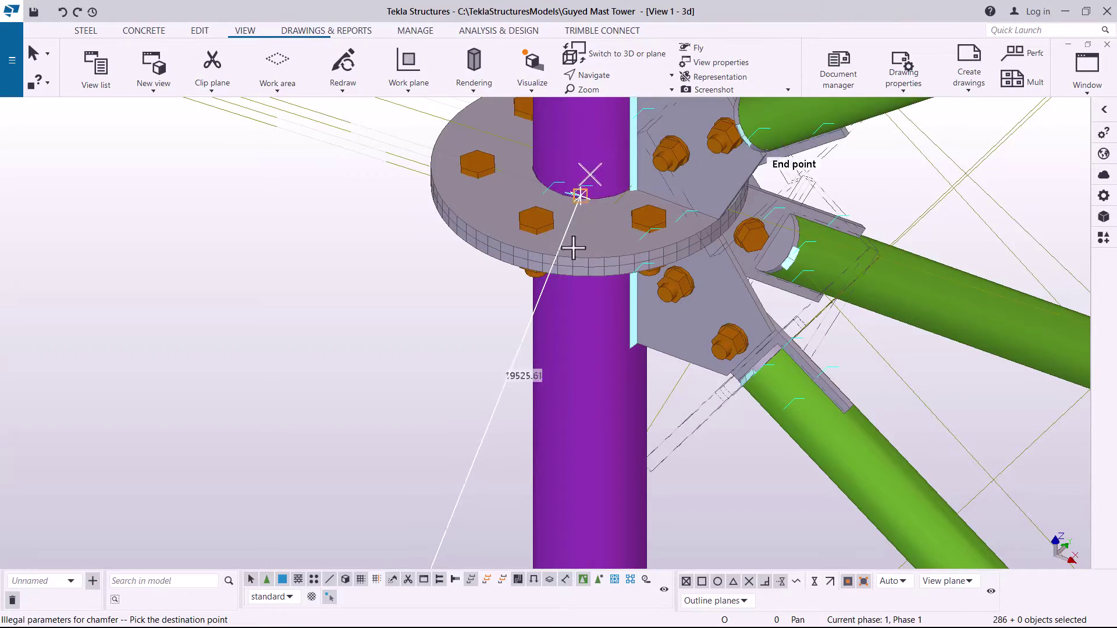
pyautogui.scroll(-10, 589, 176)
pyautogui.scroll(-5, 562, 189)
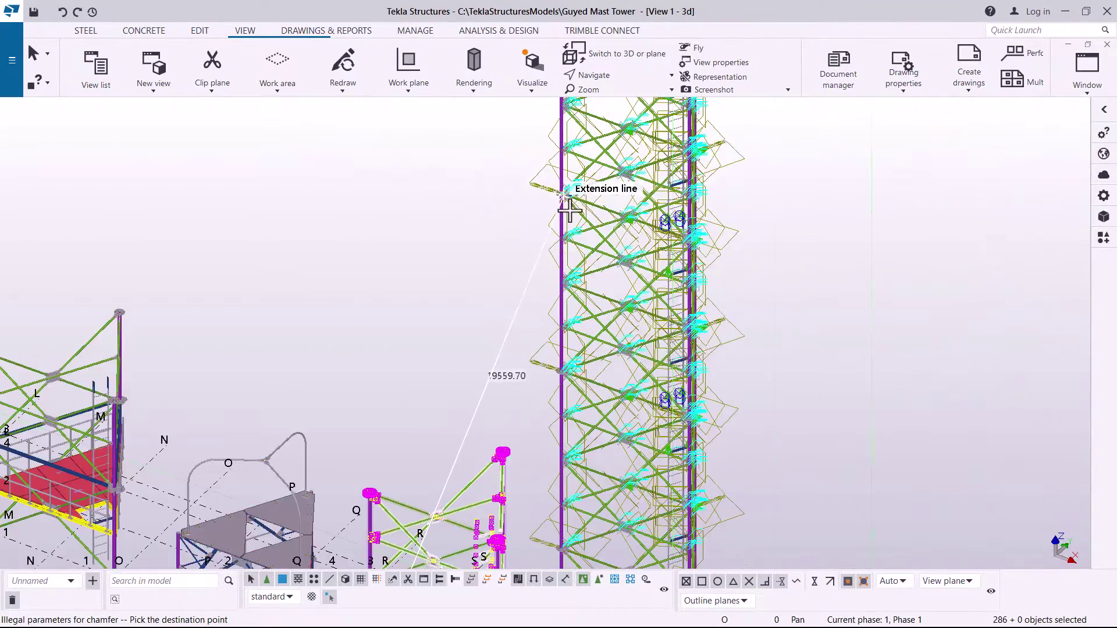
pyautogui.scroll(-2, 588, 245)
pyautogui.scroll(10, 599, 187)
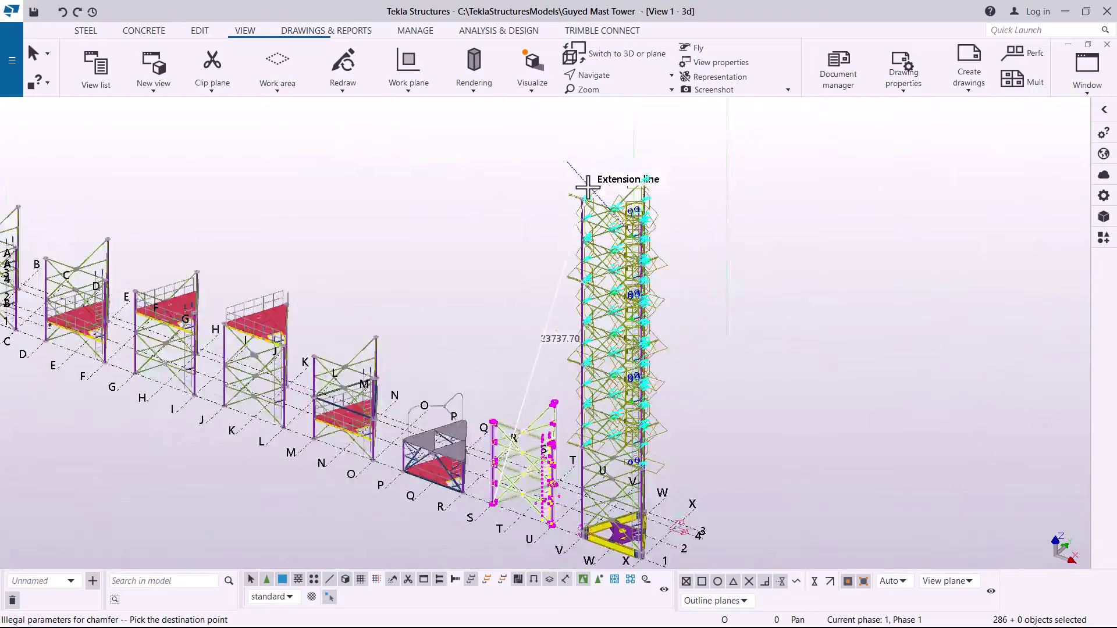
pyautogui.scroll(10, 572, 209)
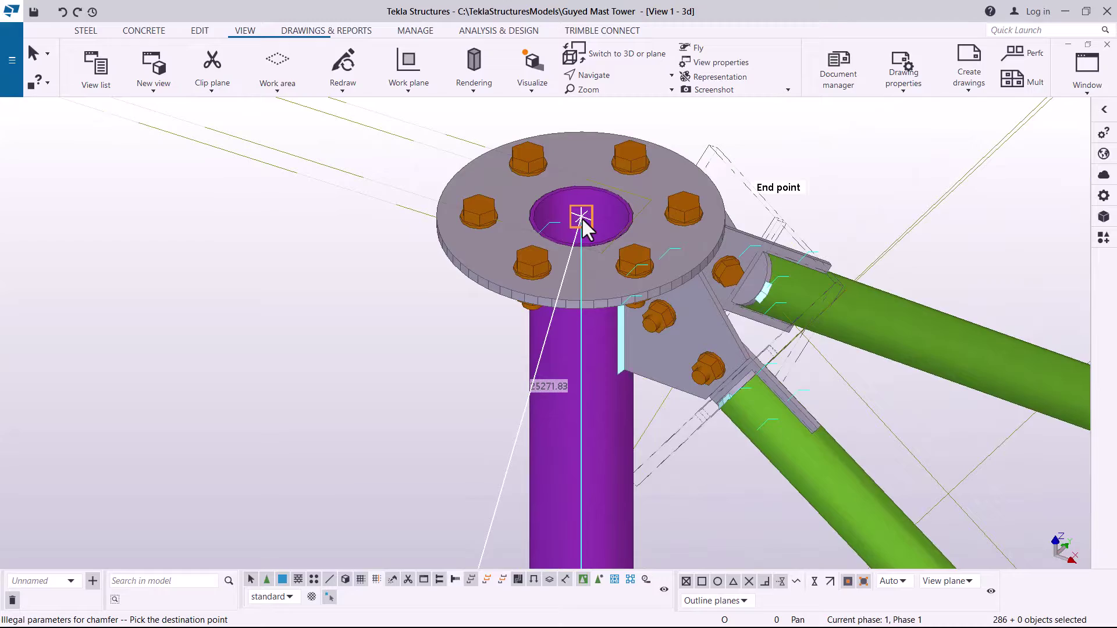
pyautogui.scroll(-10, 581, 220)
pyautogui.scroll(-10, 572, 174)
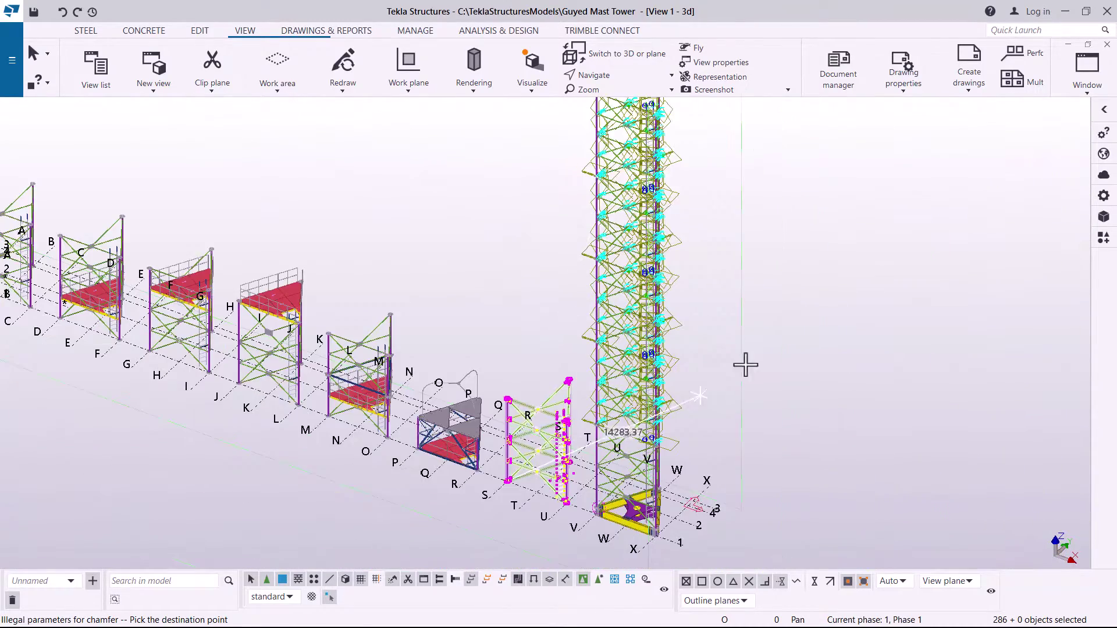
pyautogui.rightClick(803, 202)
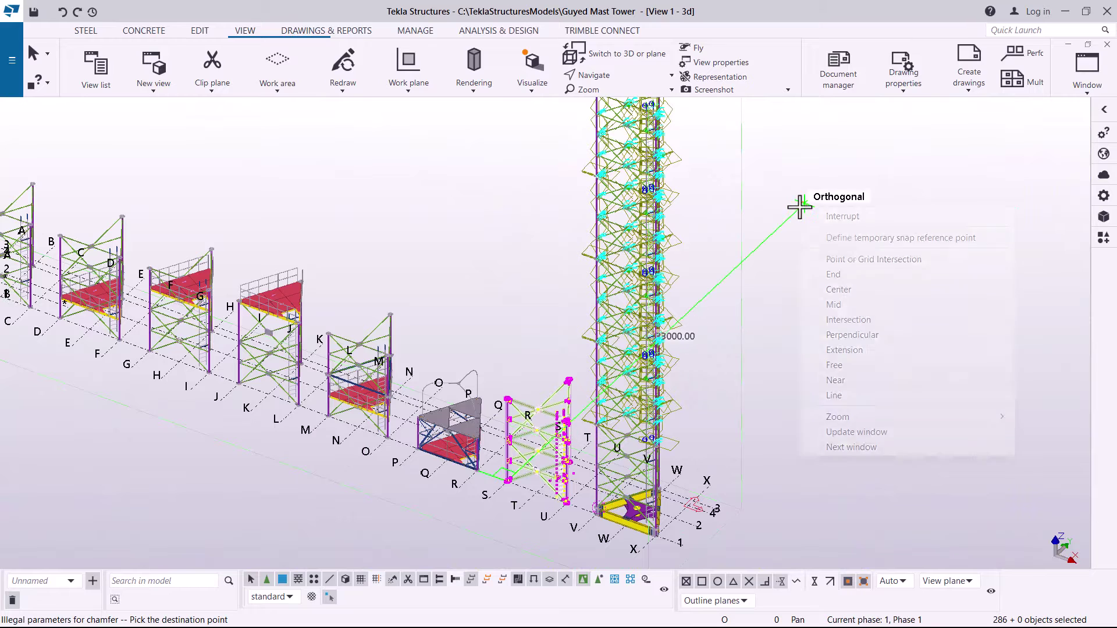
# - End the copy and redraw the 3D view to clear the cyan markings along the mast
pyautogui.click(838, 217)
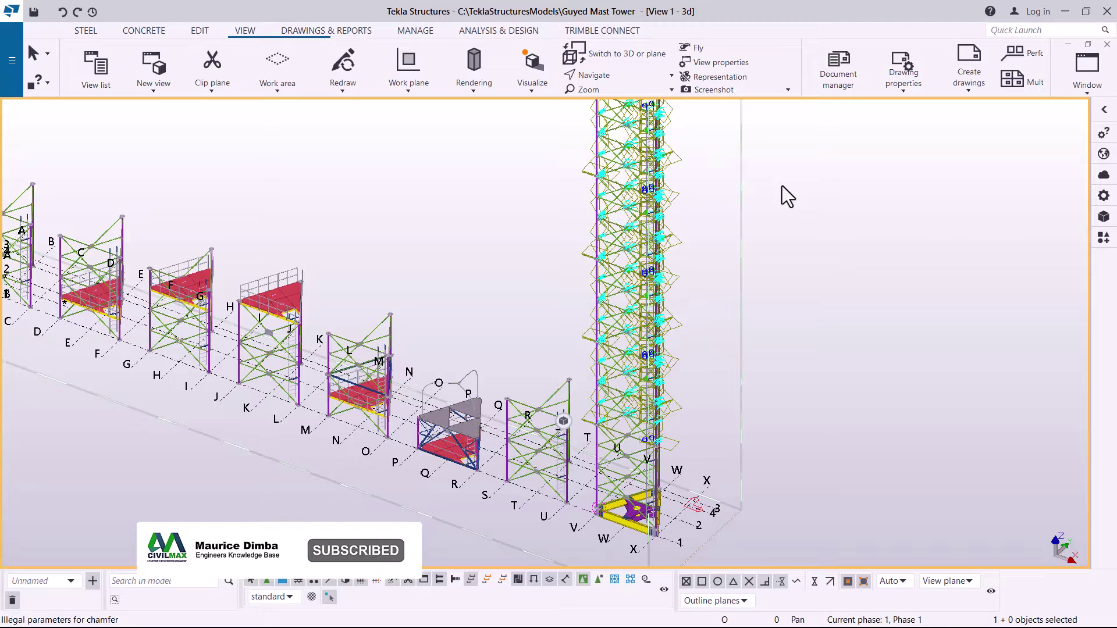
pyautogui.rightClick(781, 187)
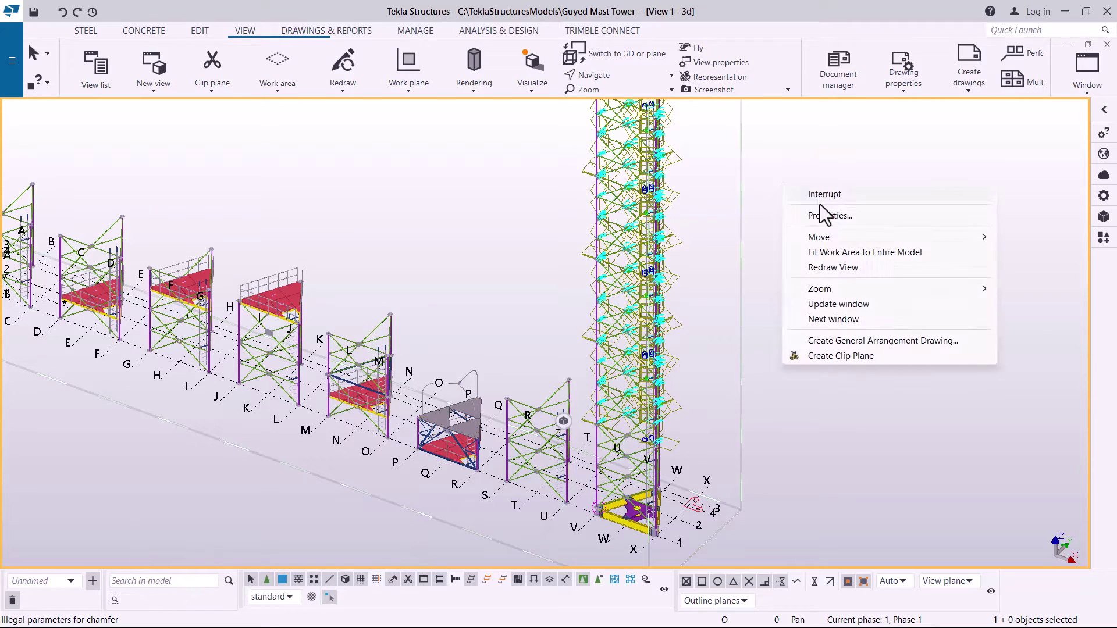
pyautogui.click(833, 267)
pyautogui.scroll(5, 601, 337)
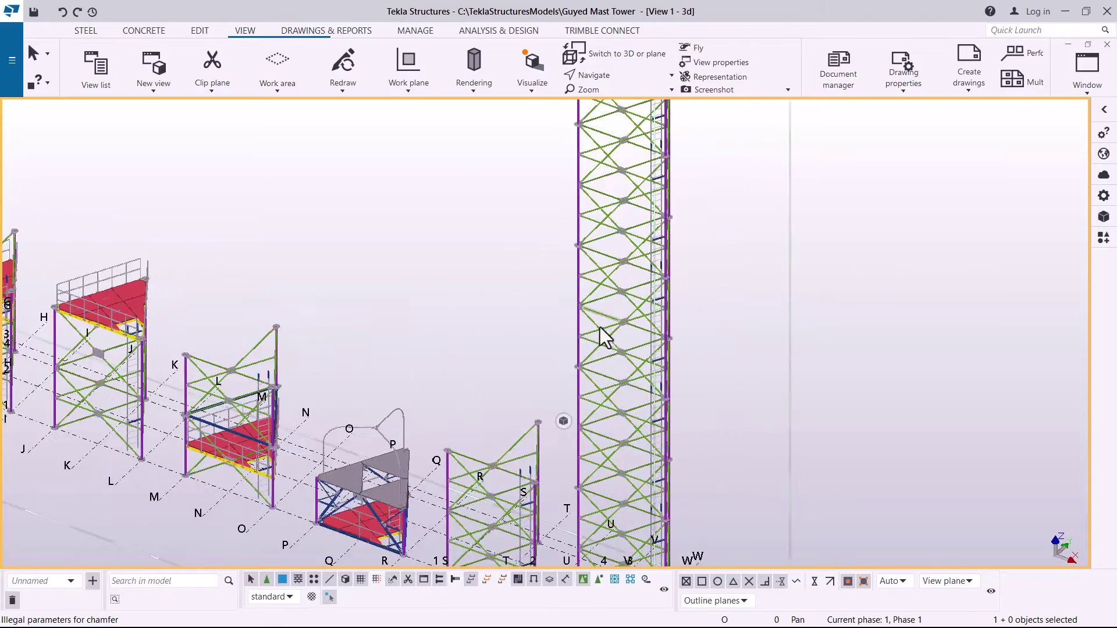
pyautogui.scroll(-4, 639, 291)
pyautogui.scroll(2, 668, 180)
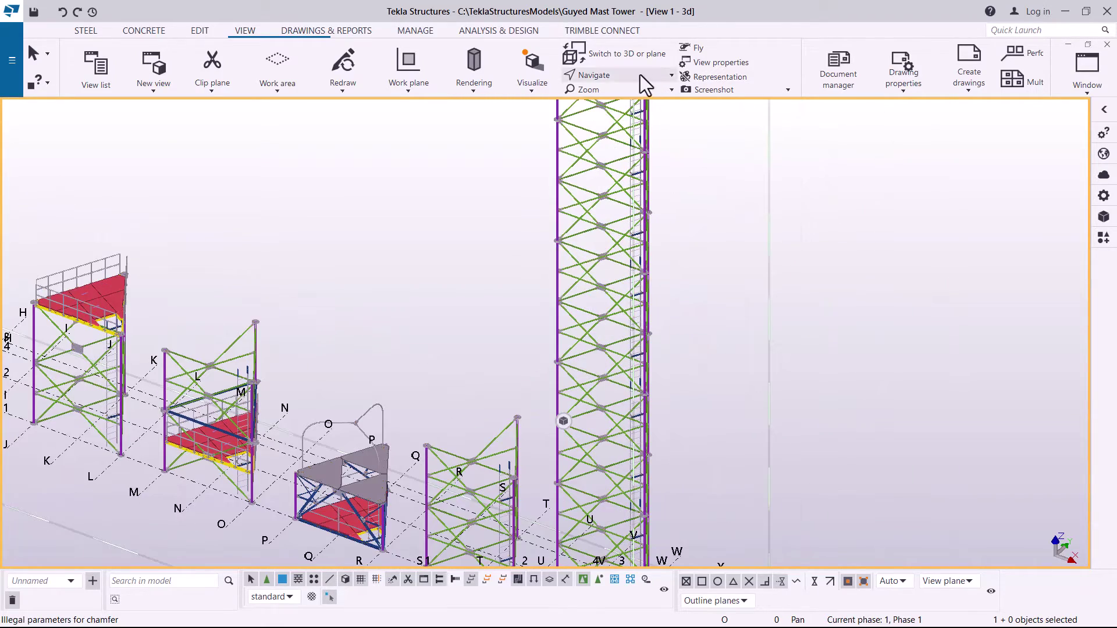
pyautogui.click(610, 76)
pyautogui.click(606, 100)
pyautogui.moveTo(655, 315); pyautogui.dragTo(660, 240)
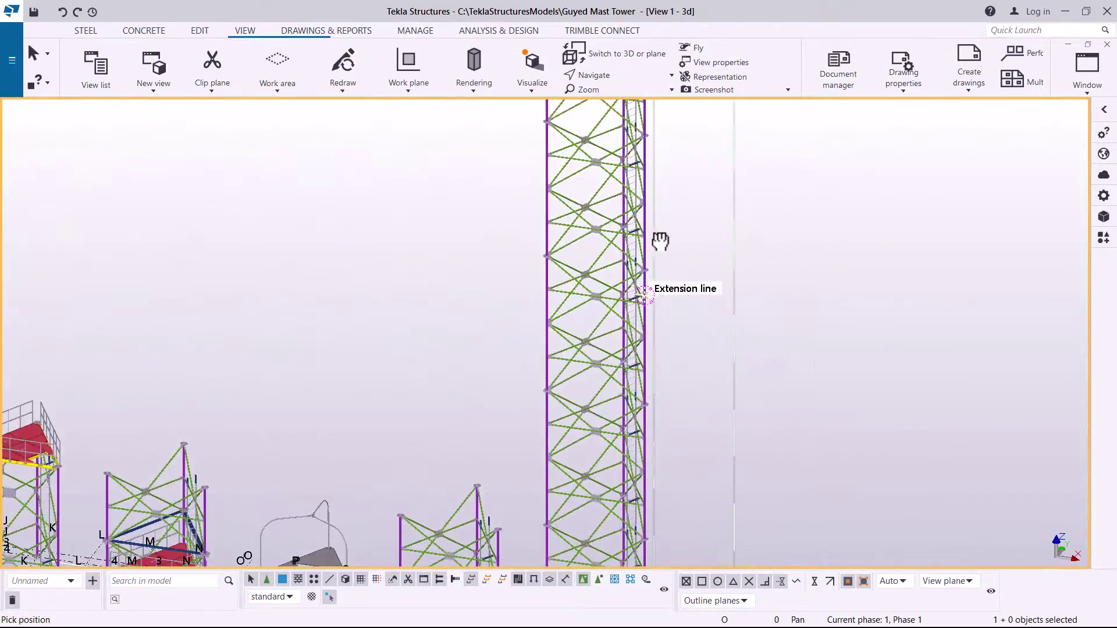
pyautogui.scroll(-5, 657, 242)
pyautogui.scroll(8, 647, 277)
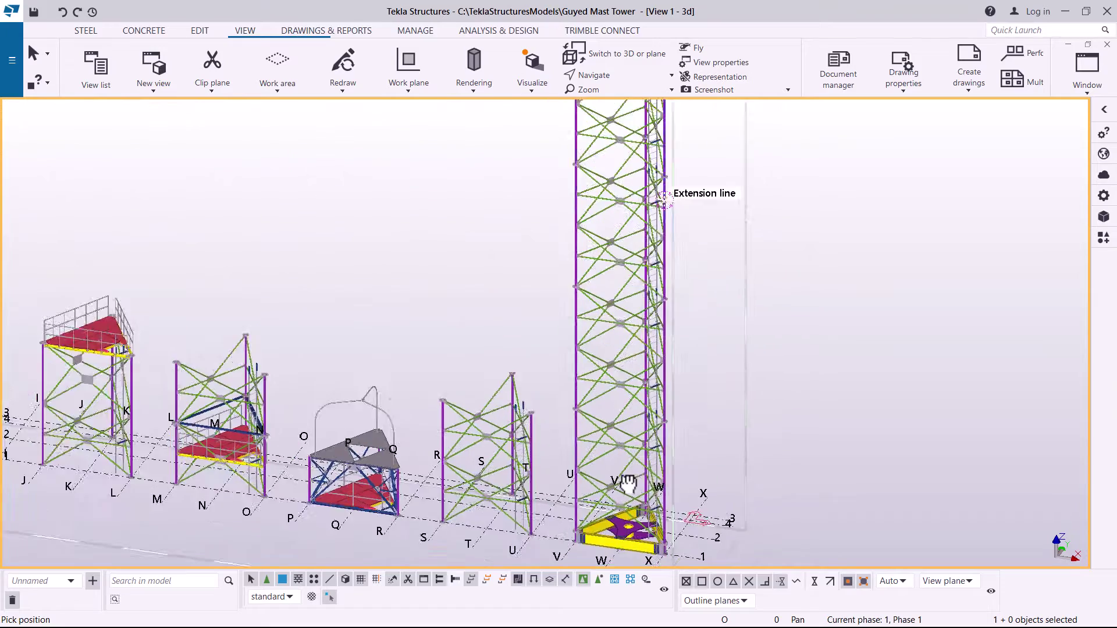
pyautogui.scroll(-2, 534, 420)
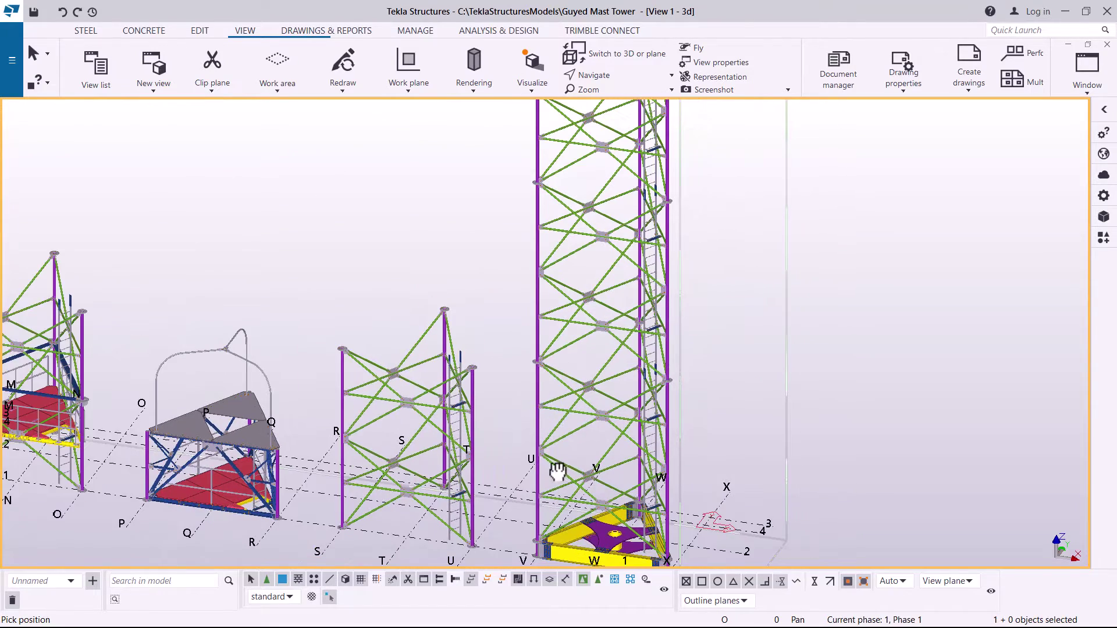
pyautogui.scroll(-2, 558, 472)
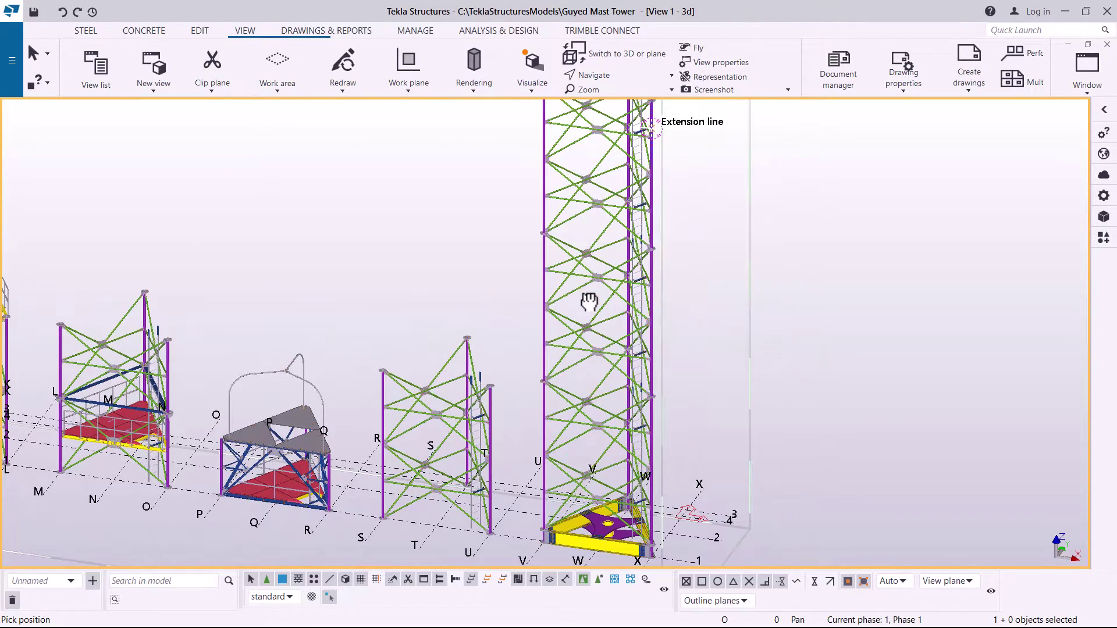
pyautogui.moveTo(589, 315); pyautogui.dragTo(599, 461, button='middle')
pyautogui.moveTo(543, 304); pyautogui.dragTo(584, 371, button='middle')
pyautogui.scroll(-2, 602, 322)
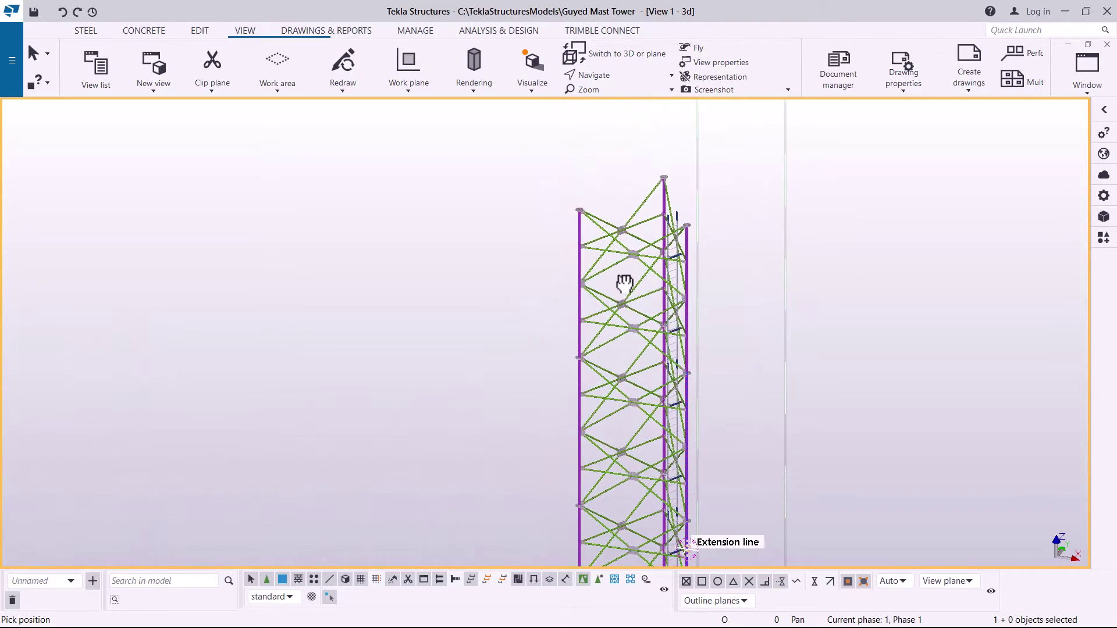
pyautogui.scroll(-4, 618, 211)
pyautogui.scroll(5, 599, 385)
pyautogui.rightClick(549, 200)
pyautogui.press('Escape')
pyautogui.moveTo(515, 409); pyautogui.dragTo(463, 473)
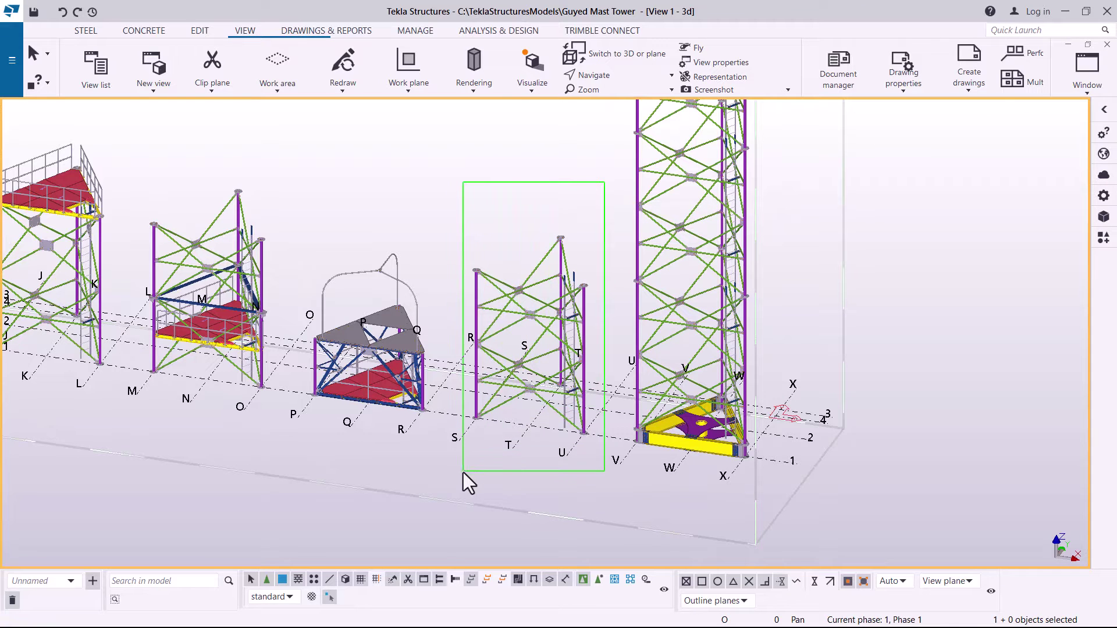
# - Copy the R–U lattice section from its column base onto the mast's top flange
pyautogui.moveTo(504, 222); pyautogui.dragTo(505, 207)
pyautogui.rightClick(504, 208)
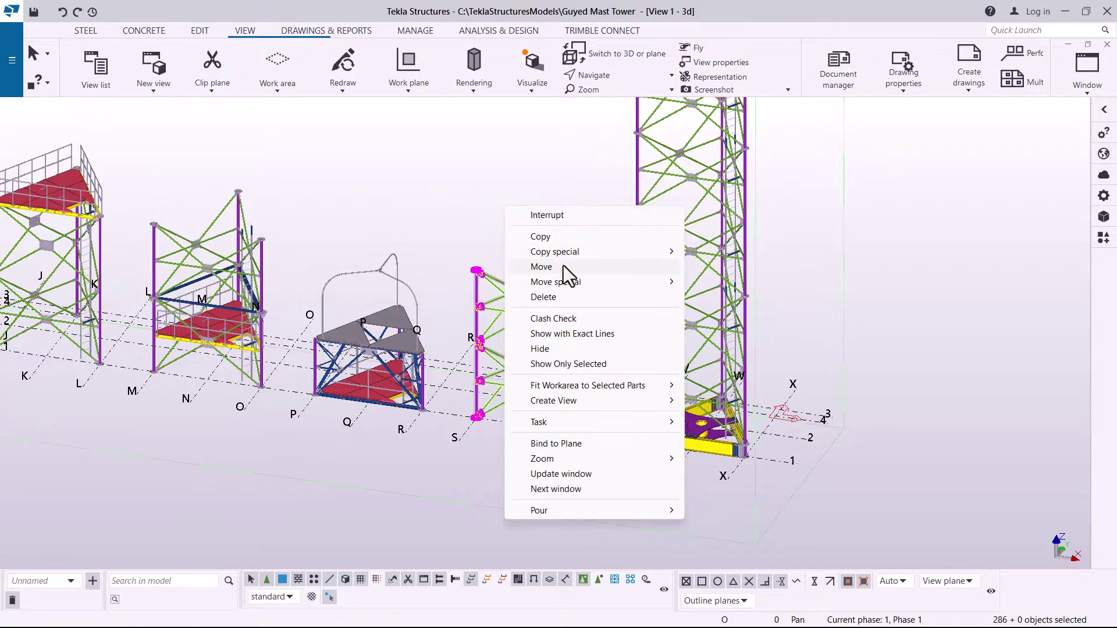
pyautogui.click(540, 237)
pyautogui.scroll(10, 471, 436)
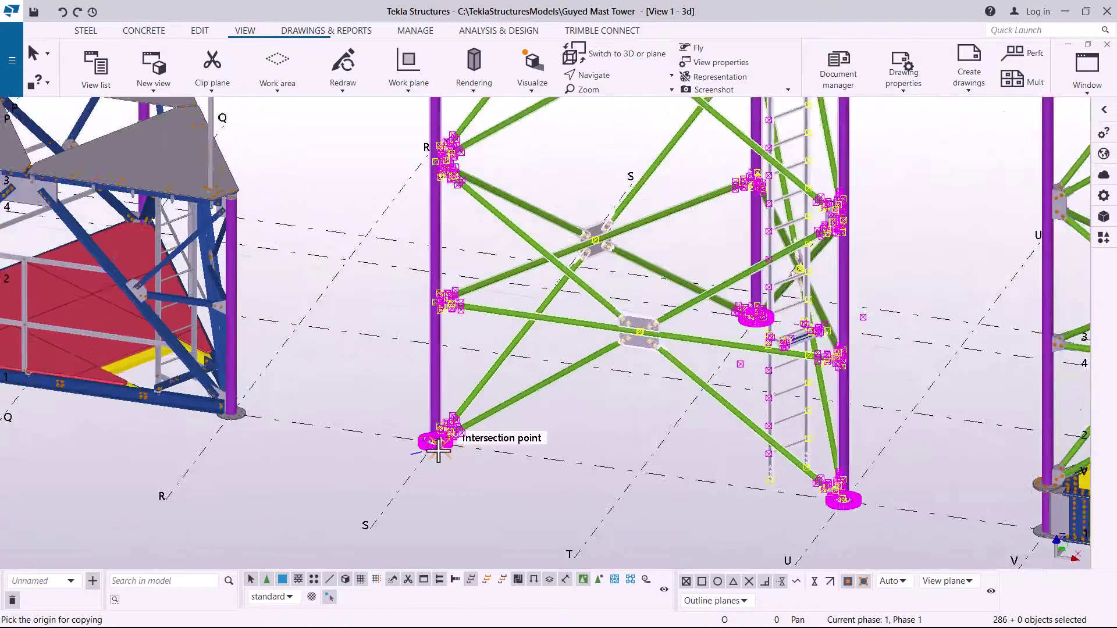
pyautogui.scroll(5, 433, 448)
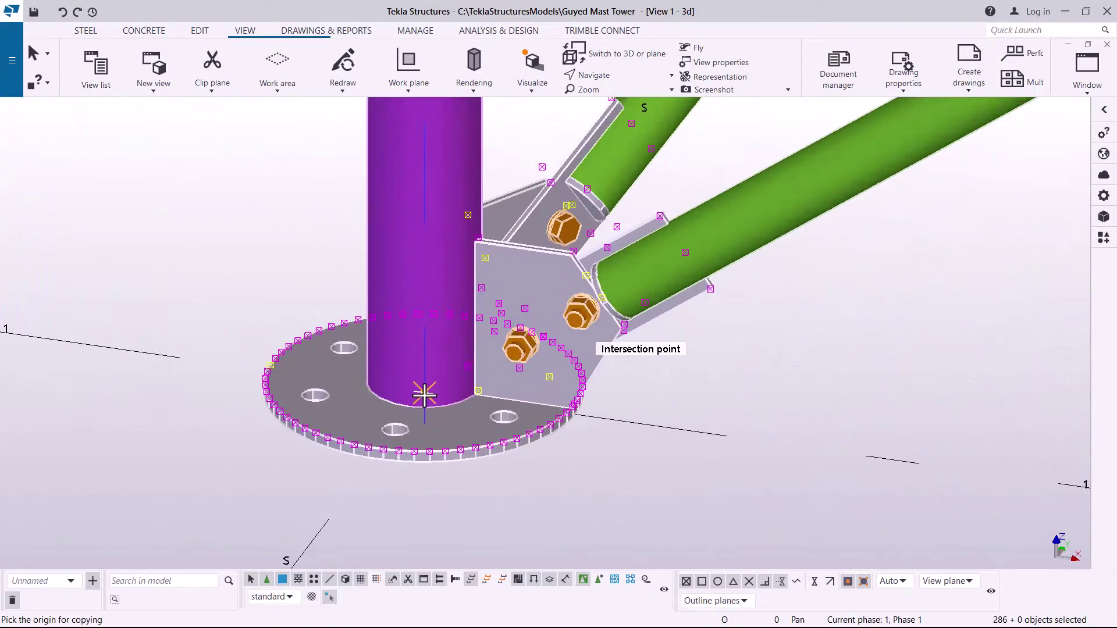
pyautogui.click(425, 394)
pyautogui.scroll(-12, 427, 401)
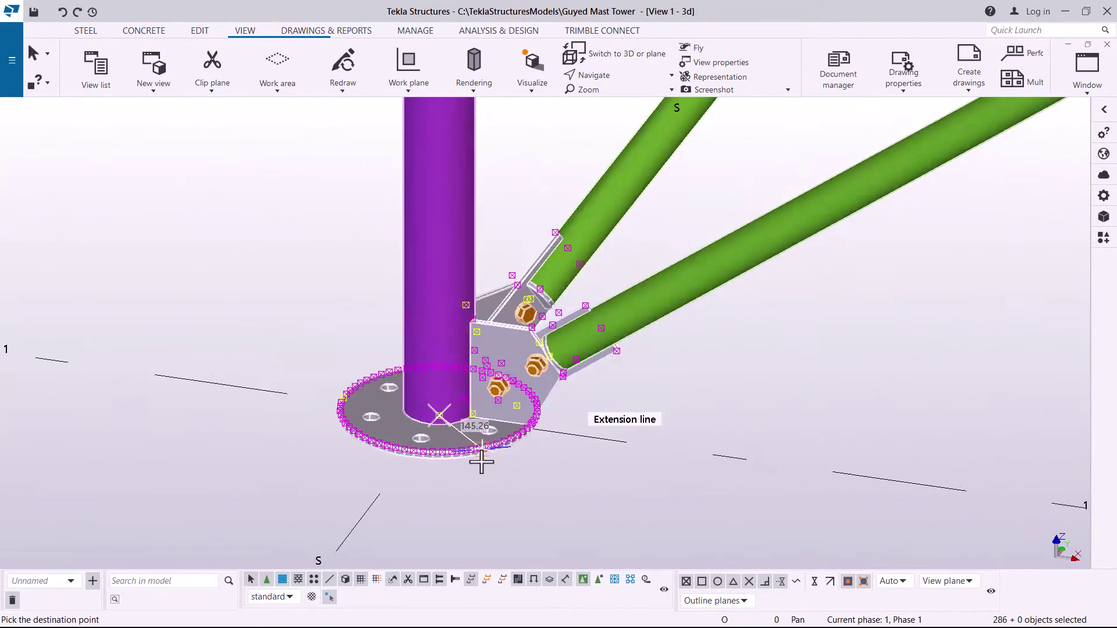
pyautogui.scroll(-10, 486, 471)
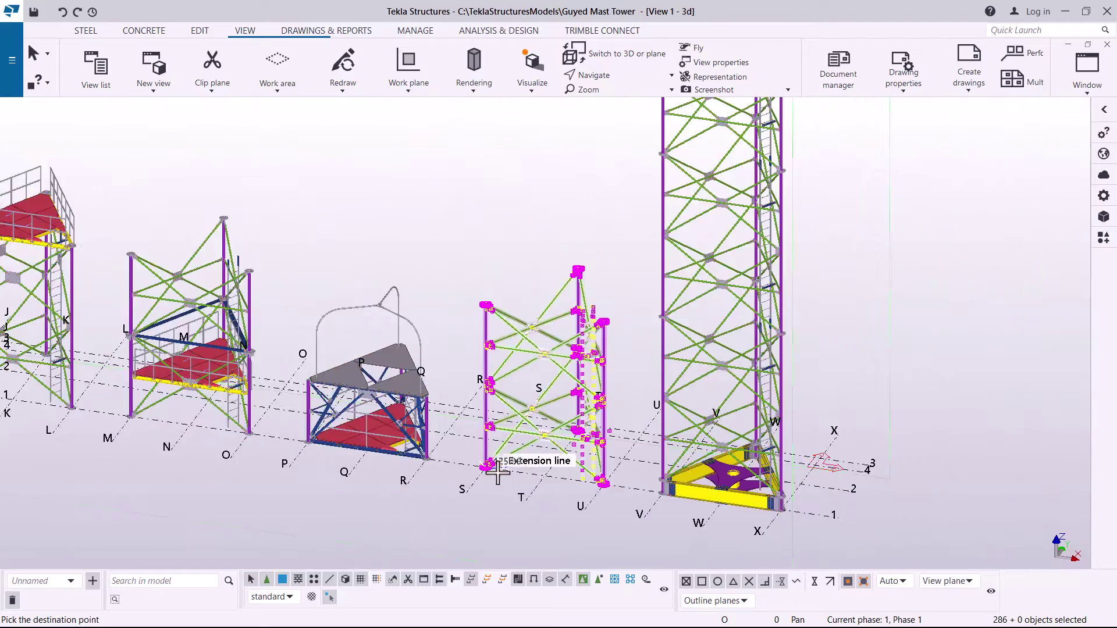
pyautogui.scroll(10, 544, 282)
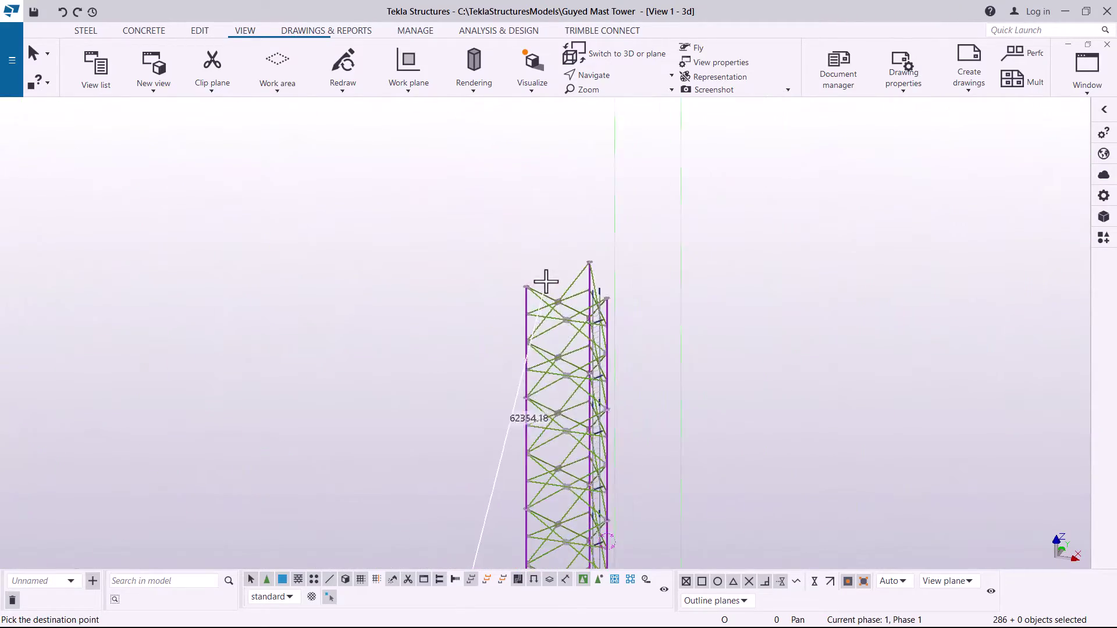
pyautogui.scroll(8, 489, 269)
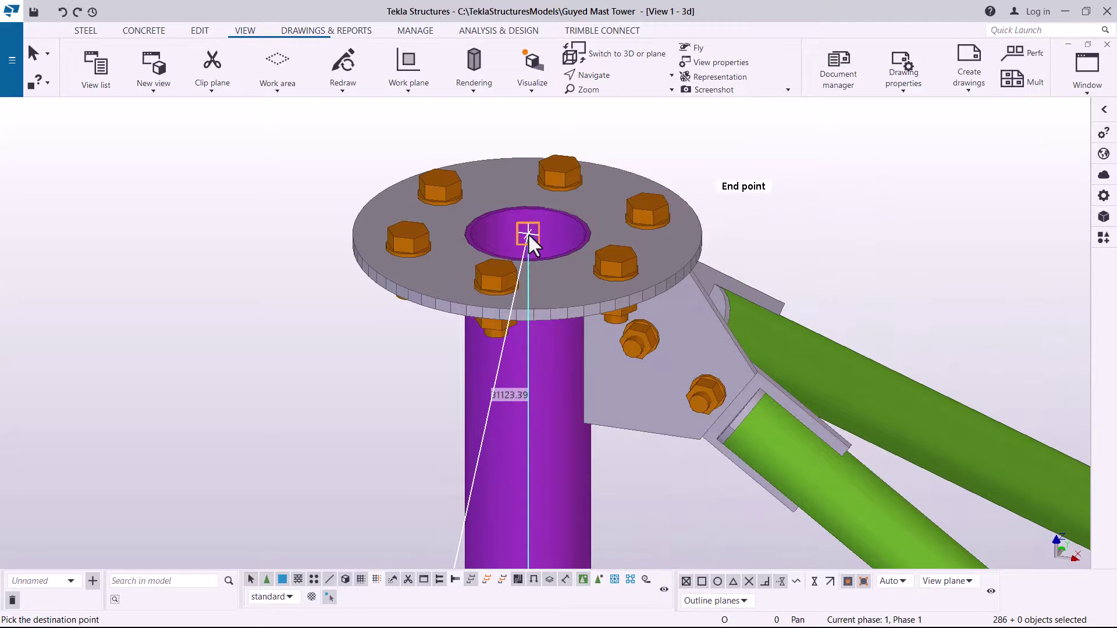
pyautogui.click(528, 233)
# - Interrupt the copy command and clear the selection of the copied parts
pyautogui.rightClick(342, 143)
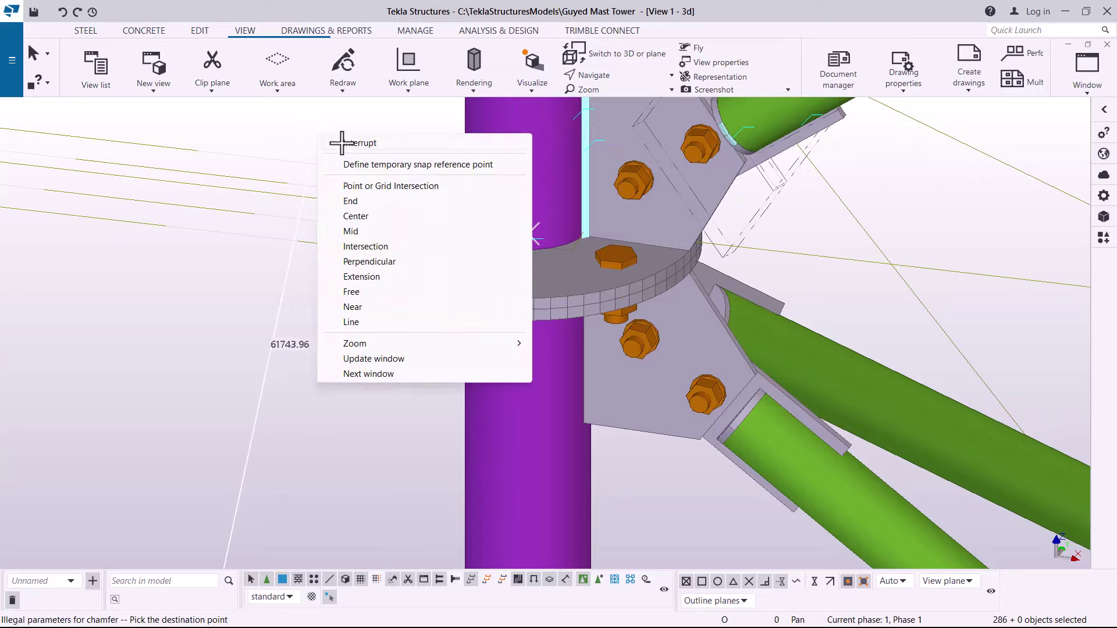
pyautogui.click(357, 143)
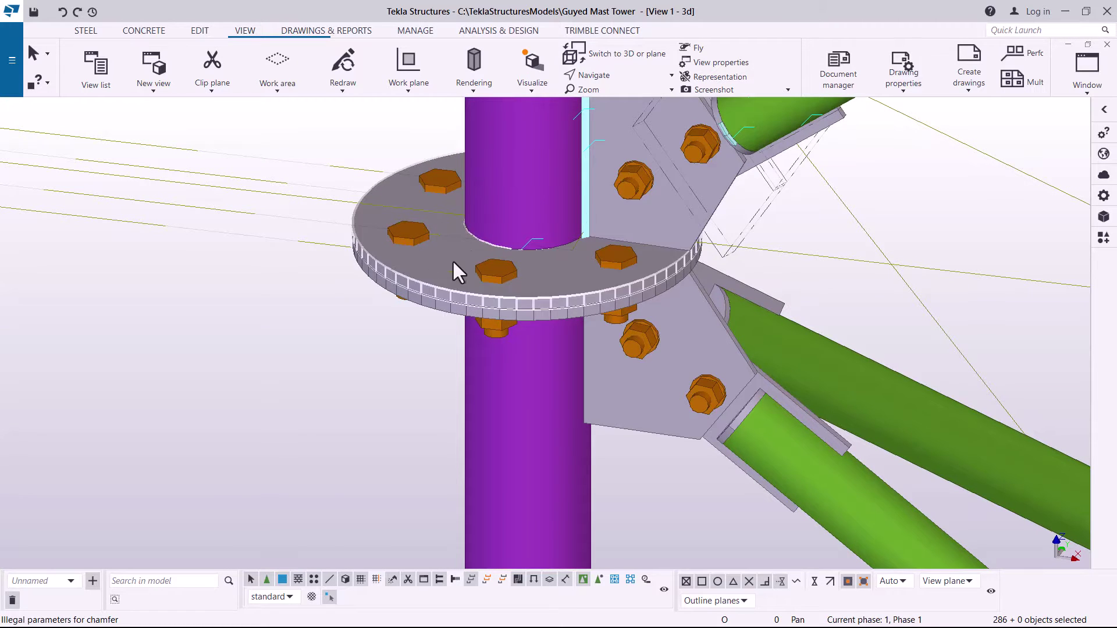
pyautogui.scroll(-10, 452, 259)
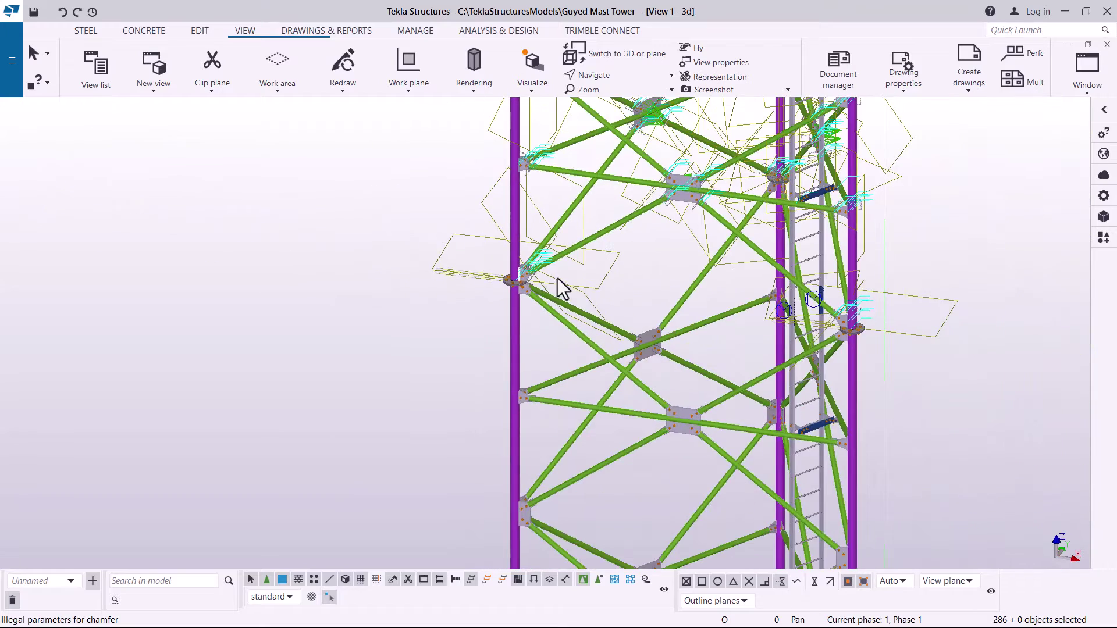
pyautogui.scroll(-4, 557, 278)
pyautogui.click(780, 213)
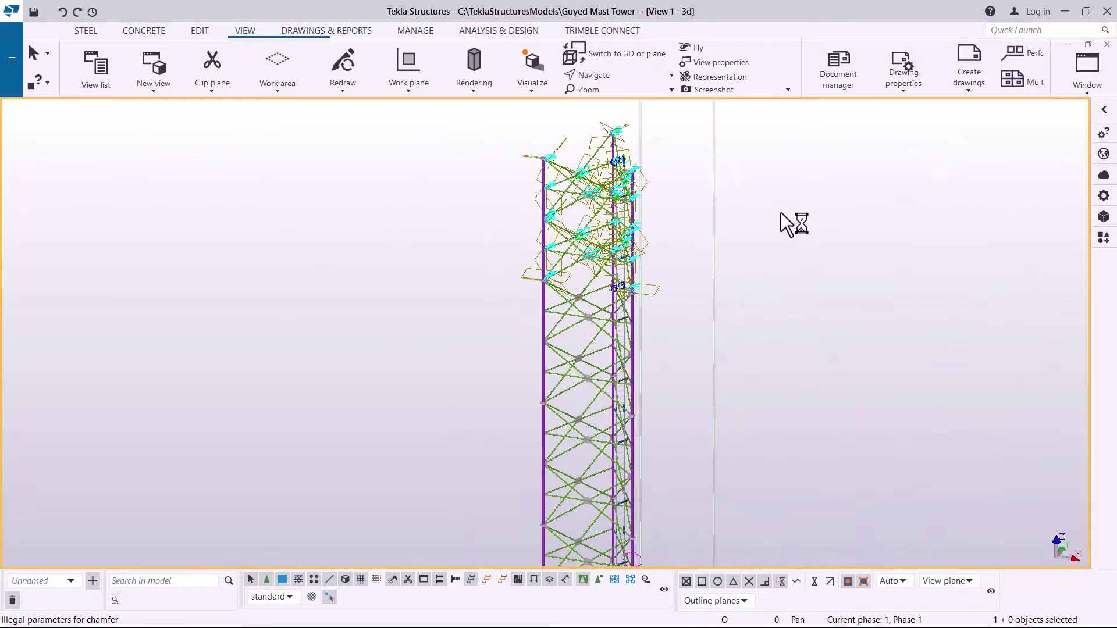
# - Redraw the view, then zoom to inspect the new top section's ladder and bracing
pyautogui.rightClick(780, 213)
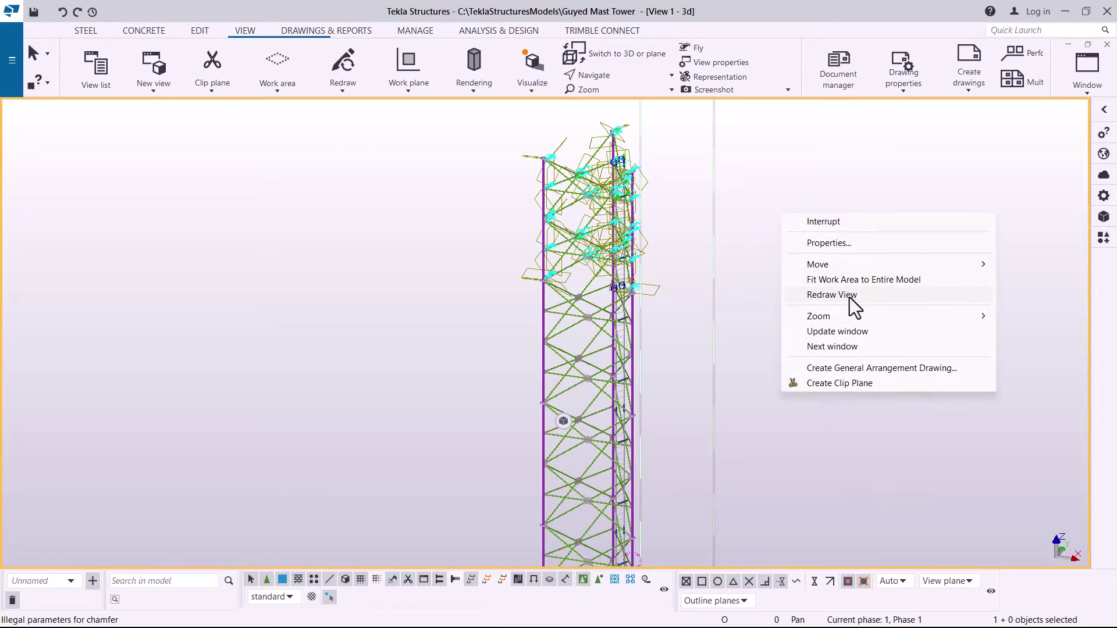
pyautogui.click(849, 297)
pyautogui.scroll(5, 582, 192)
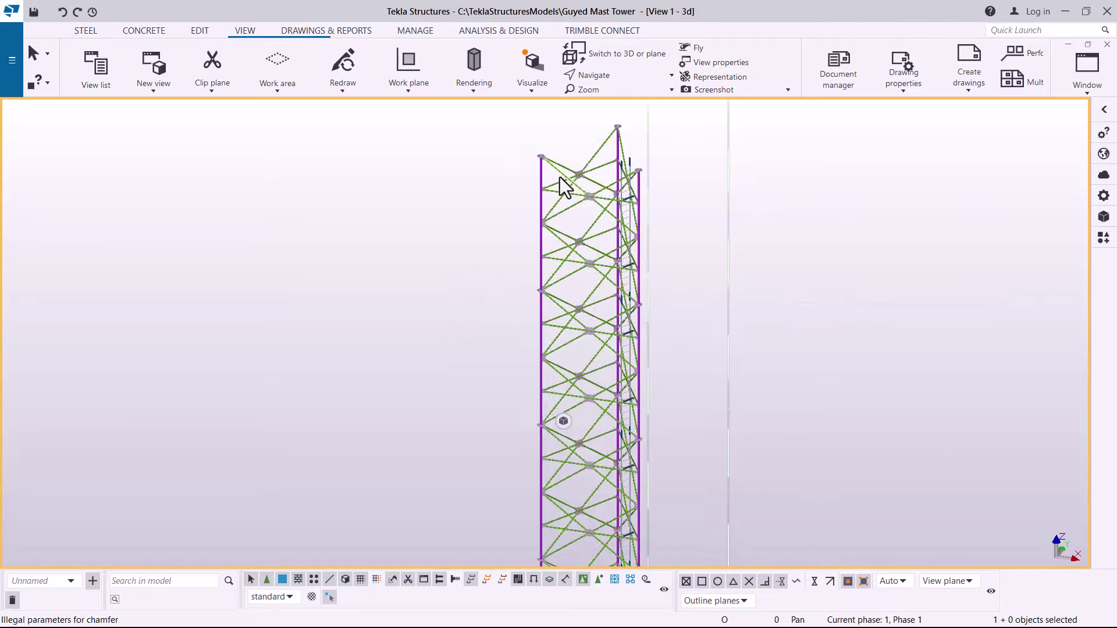
pyautogui.scroll(-2, 658, 434)
pyautogui.scroll(6, 608, 413)
pyautogui.scroll(1, 600, 410)
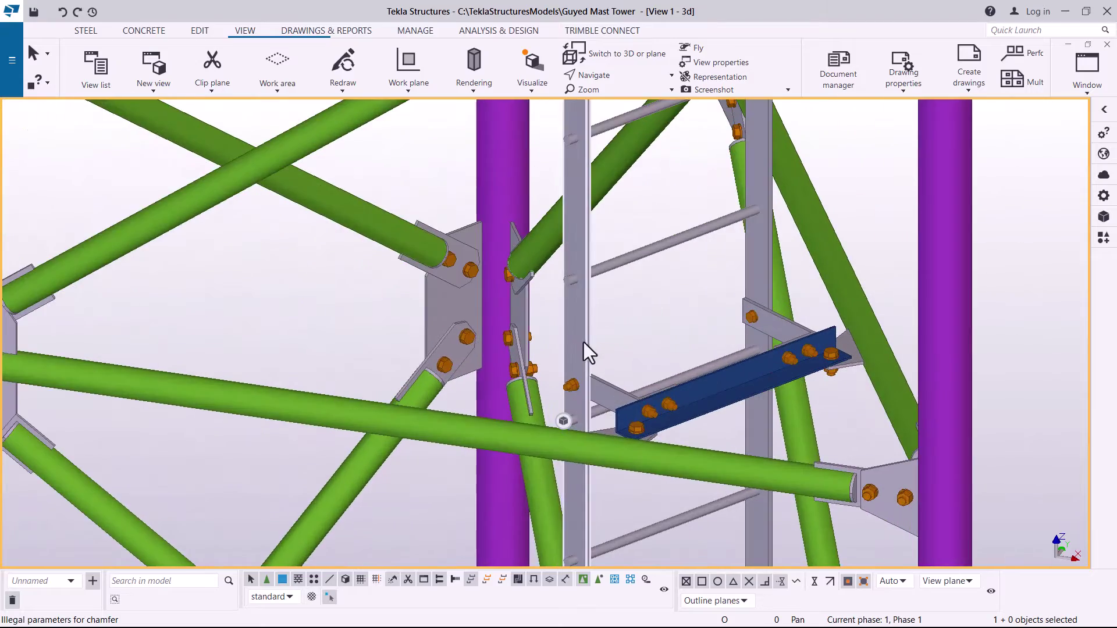
pyautogui.scroll(-4, 612, 422)
pyautogui.scroll(-3, 639, 317)
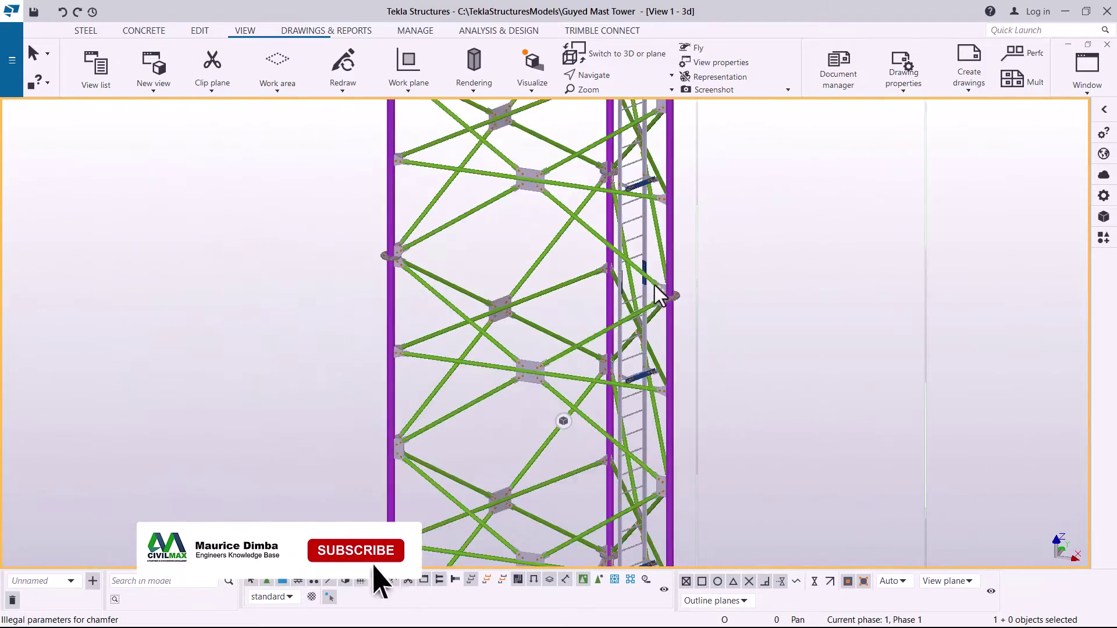
pyautogui.scroll(8, 647, 260)
pyautogui.scroll(-8, 652, 226)
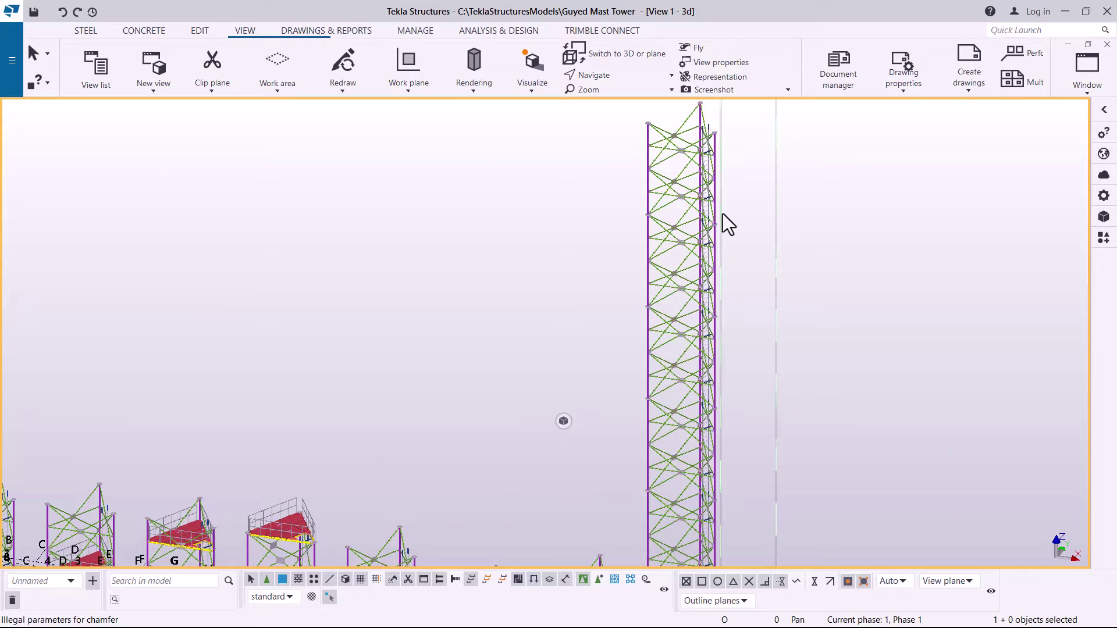
# - Zoom in on the bolted node plate of the column at gridline L
pyautogui.scroll(-5, 647, 242)
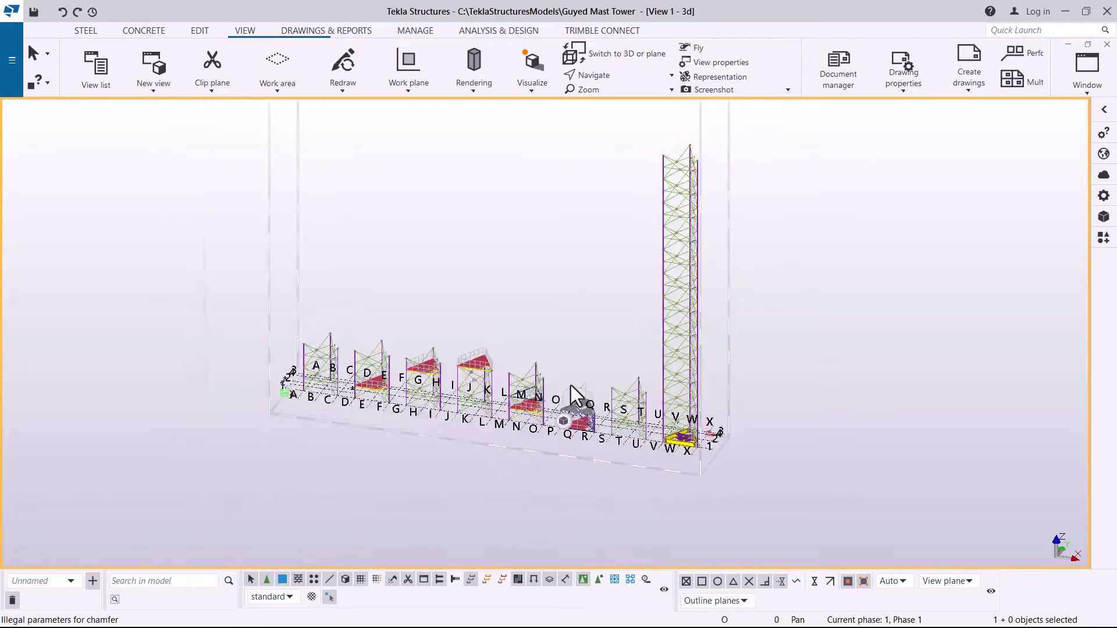
pyautogui.scroll(3, 572, 387)
pyautogui.scroll(3, 529, 407)
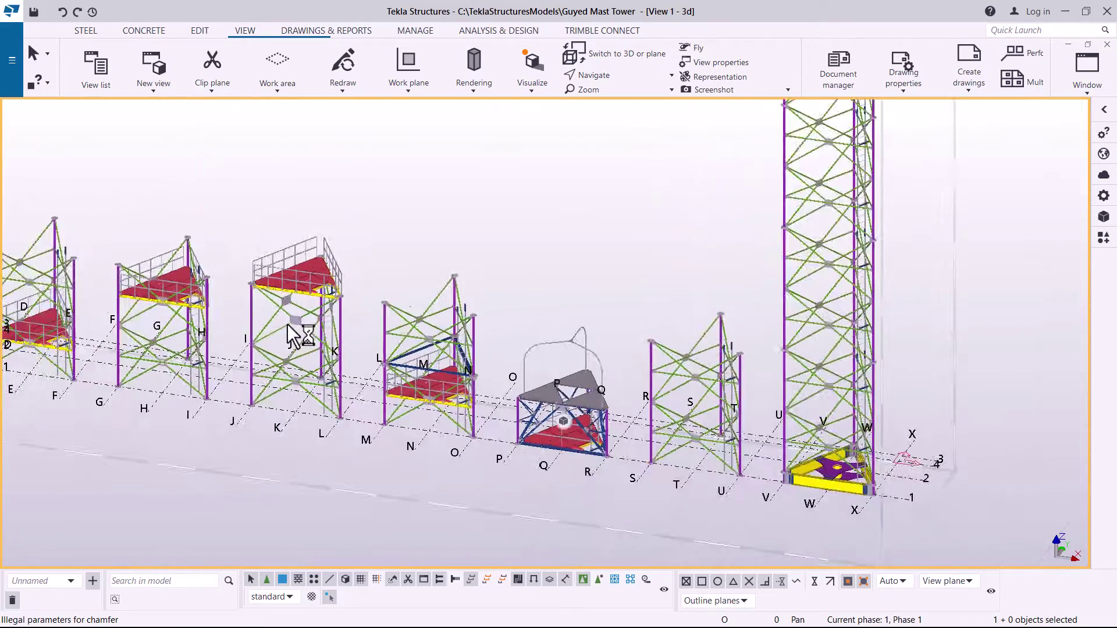
pyautogui.scroll(5, 382, 362)
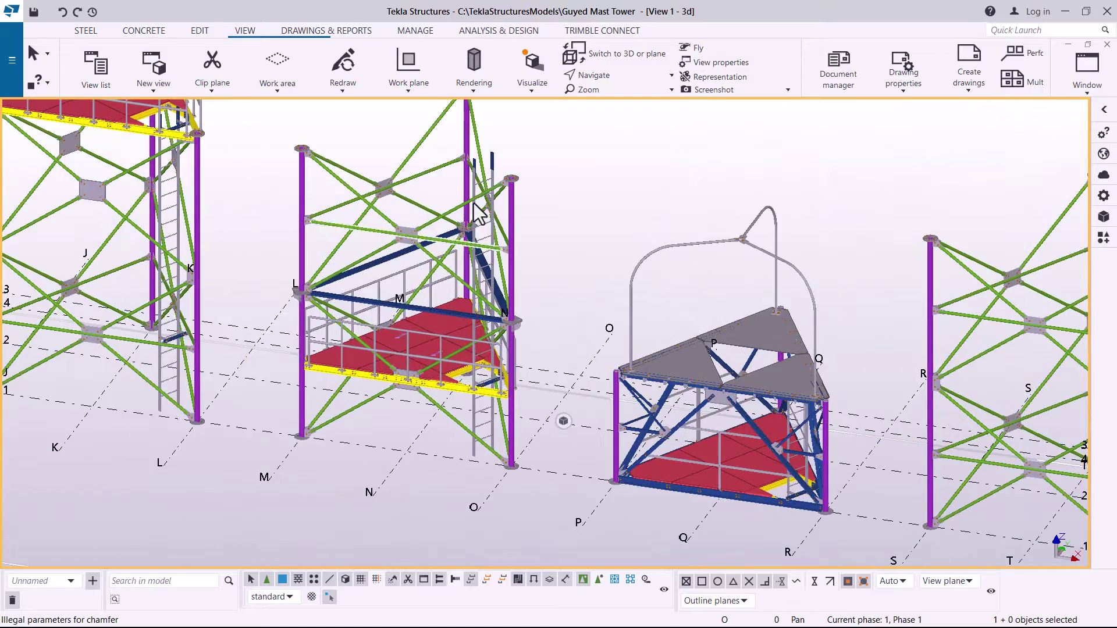
pyautogui.scroll(-2, 427, 399)
pyautogui.scroll(-2, 523, 255)
pyautogui.scroll(6, 356, 319)
pyautogui.scroll(6, 349, 314)
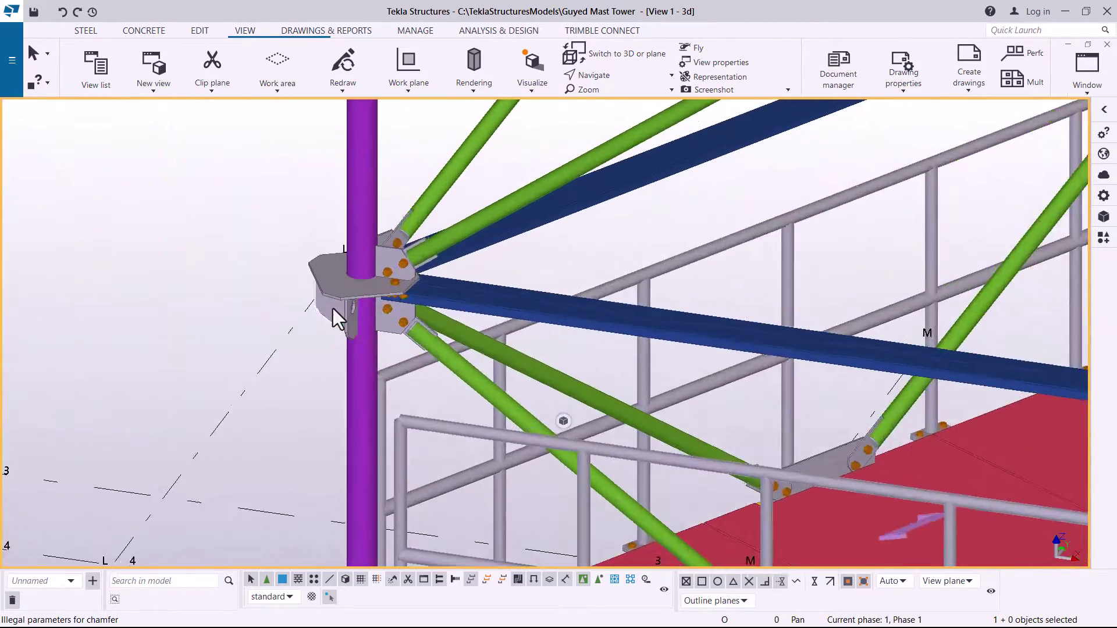
# - Set a rotation point on the L column node and orbit to see it from below
pyautogui.click(617, 76)
pyautogui.click(622, 100)
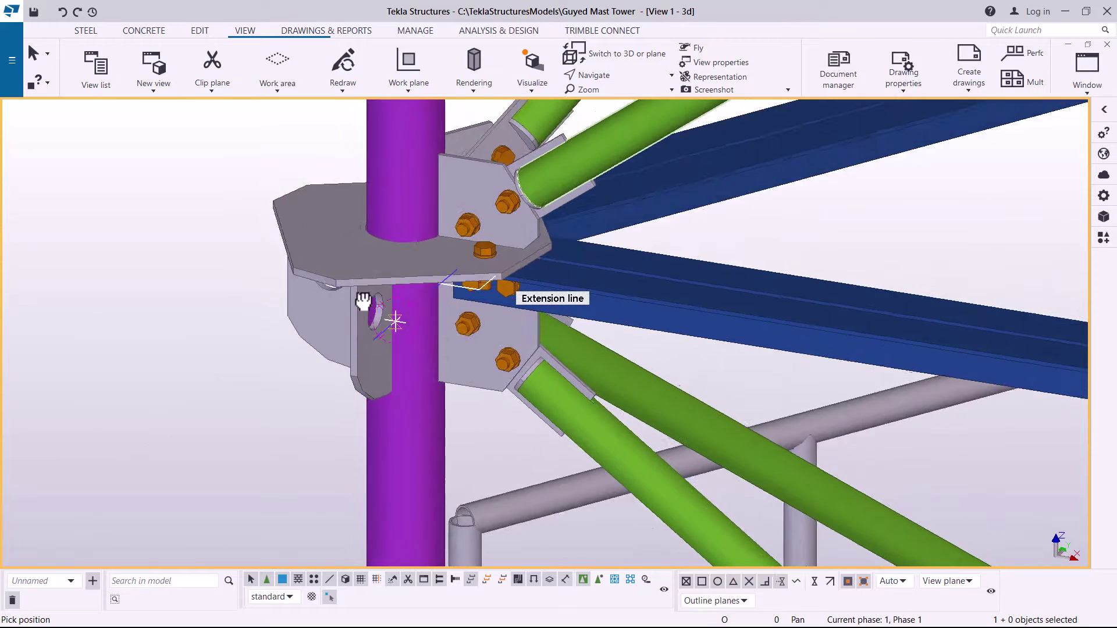
pyautogui.keyDown('ctrl'); pyautogui.moveTo(373, 308); pyautogui.dragTo(352, 329, button='middle'); pyautogui.keyUp('ctrl')
pyautogui.keyDown('ctrl'); pyautogui.moveTo(420, 331); pyautogui.dragTo(411, 312, button='middle'); pyautogui.keyUp('ctrl')
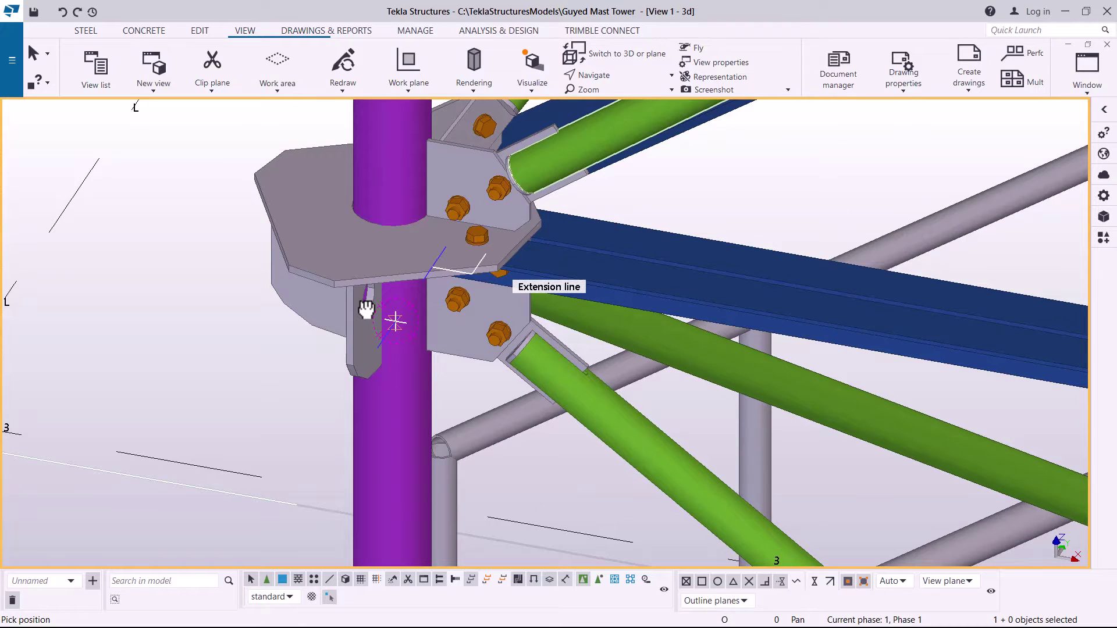
# - Set the rotation point on the N column node and orbit around it
pyautogui.scroll(-10, 365, 294)
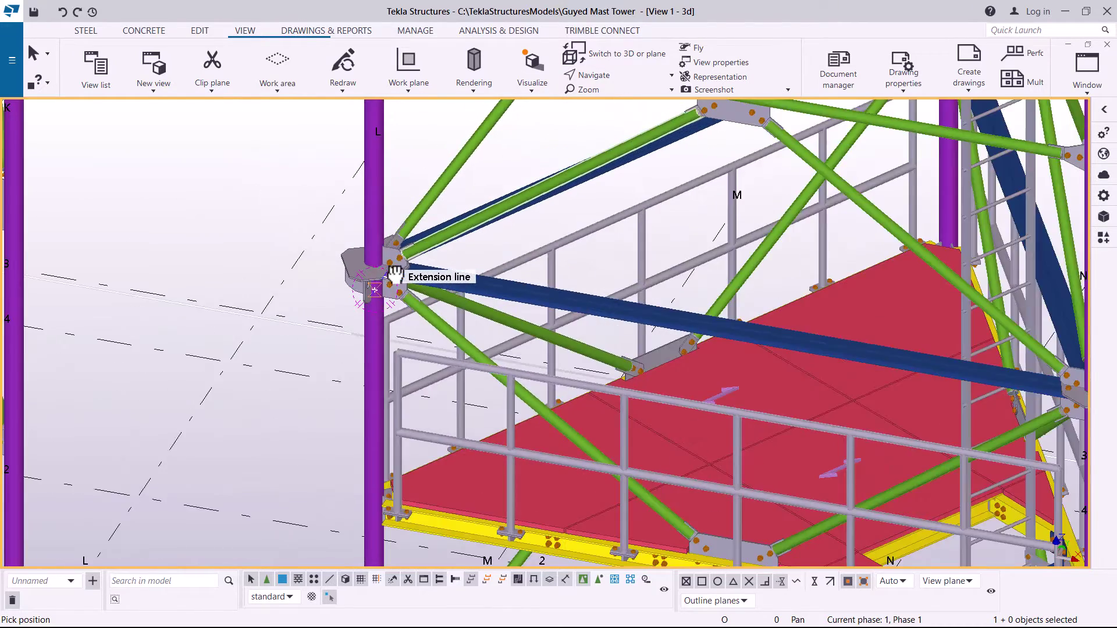
pyautogui.scroll(10, 618, 302)
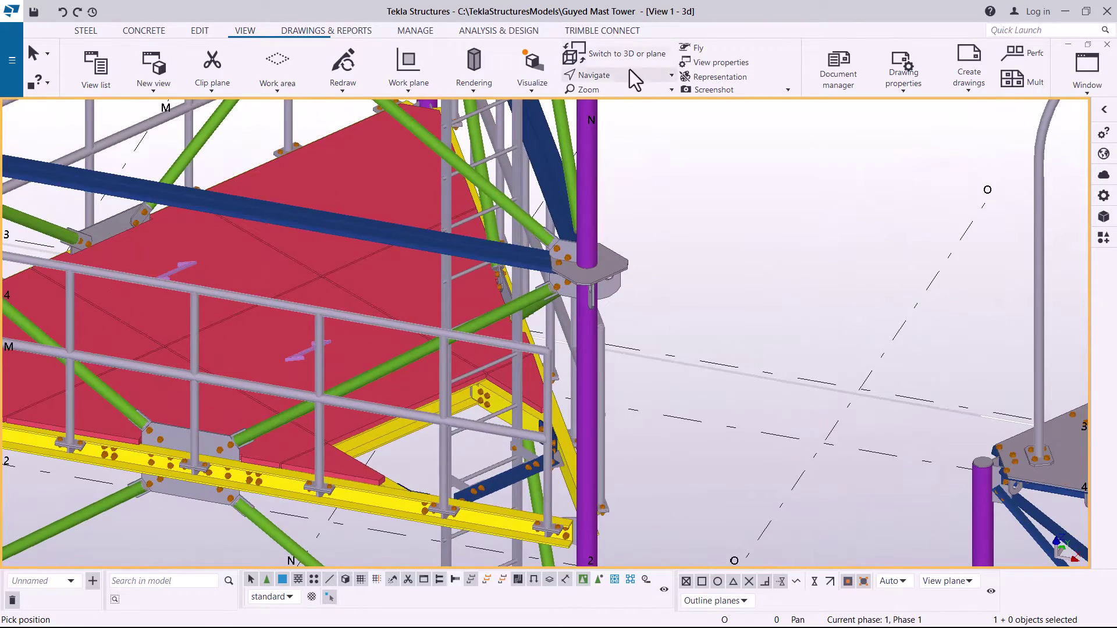
pyautogui.click(612, 77)
pyautogui.click(628, 105)
pyautogui.click(582, 273)
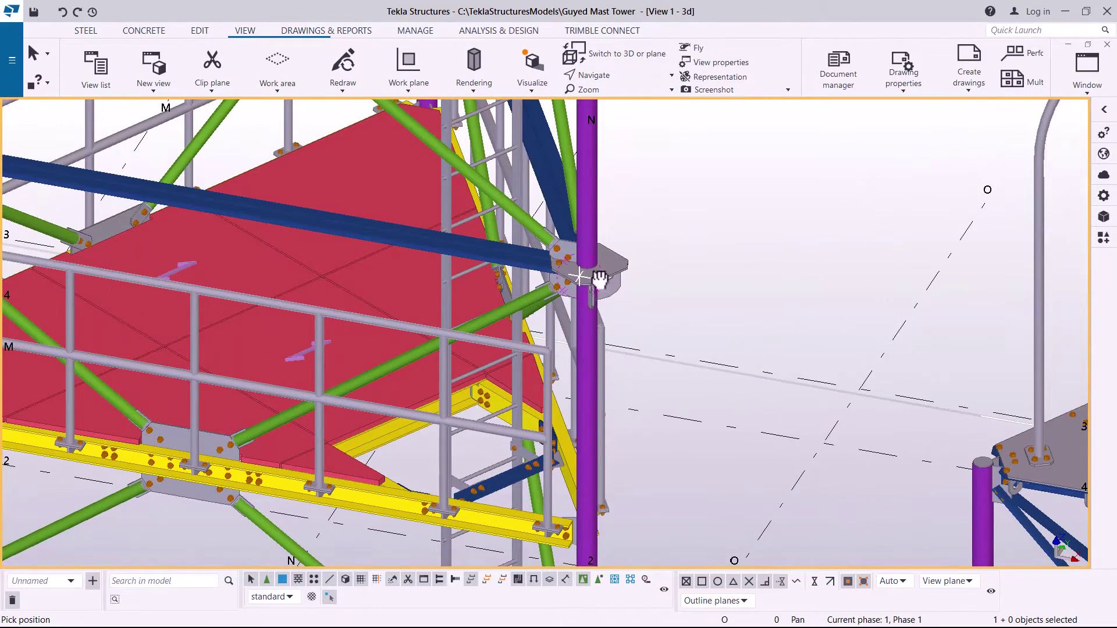
pyautogui.scroll(3, 581, 273)
pyautogui.scroll(5, 582, 285)
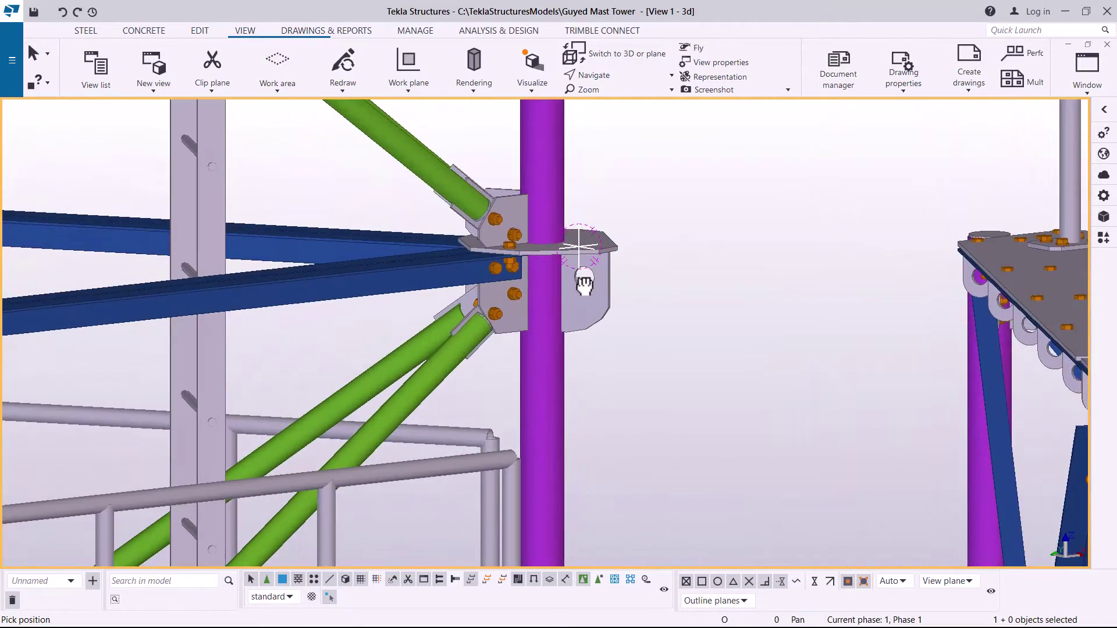
pyautogui.moveTo(460, 291)
pyautogui.keyDown('ctrl'); pyautogui.mouseDown(button='middle')
pyautogui.moveTo(177, 289)
pyautogui.moveTo(322, 281)
pyautogui.moveTo(438, 291)
pyautogui.moveTo(473, 324)
pyautogui.moveTo(708, 332)
pyautogui.moveTo(548, 287)
pyautogui.mouseUp(button='middle'); pyautogui.keyUp('ctrl')
# - Zoom out to show the whole row of tower sections beside the mast
pyautogui.scroll(-6, 549, 286)
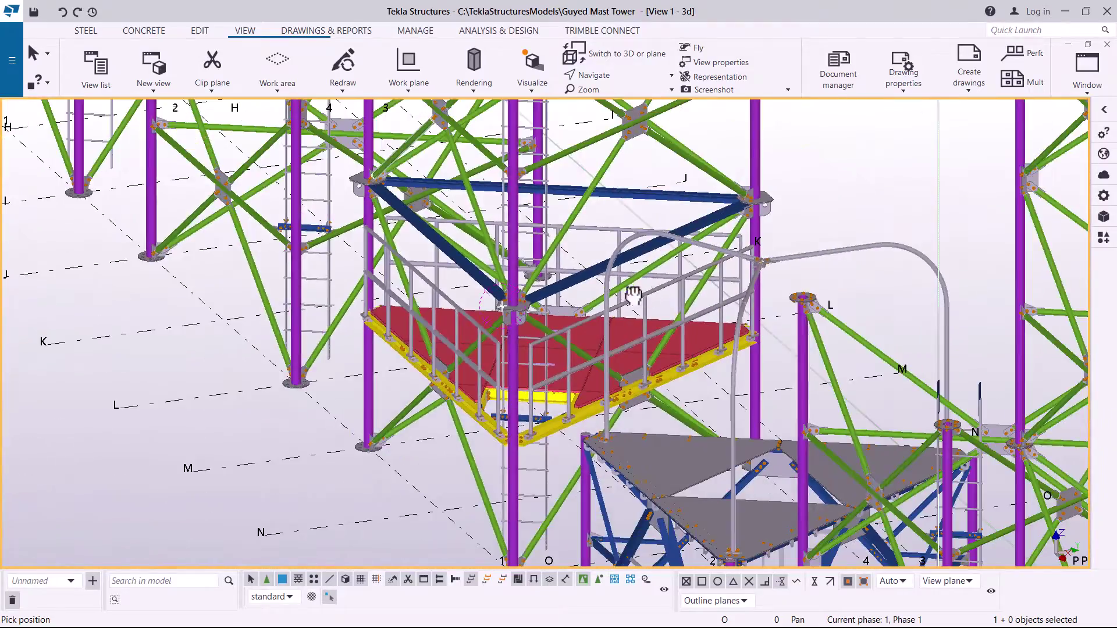
pyautogui.scroll(-6, 655, 296)
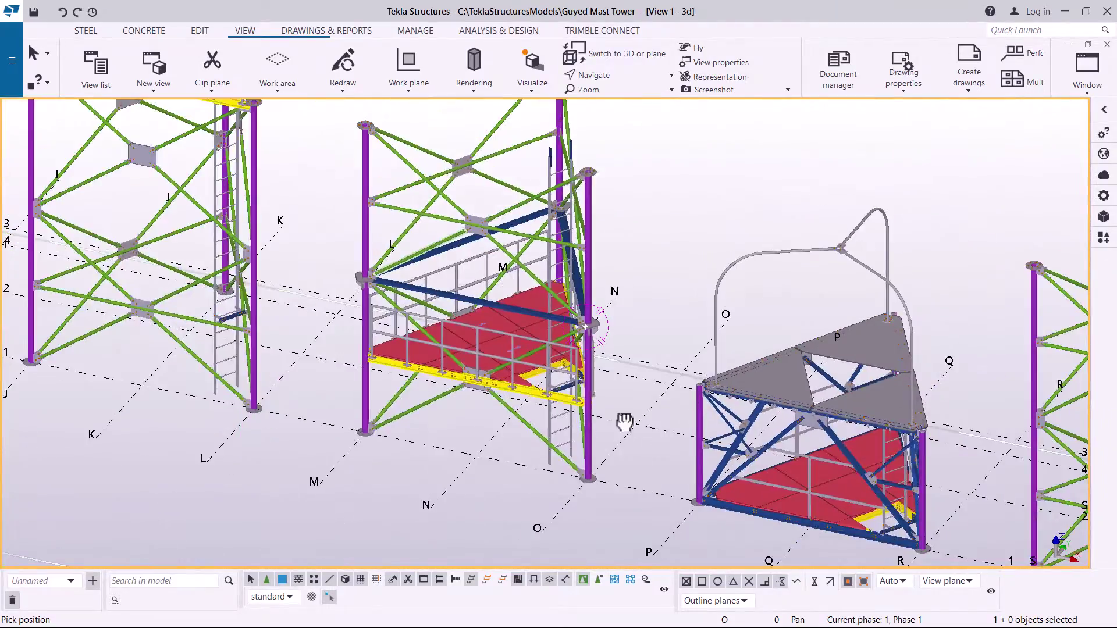
pyautogui.scroll(-5, 579, 414)
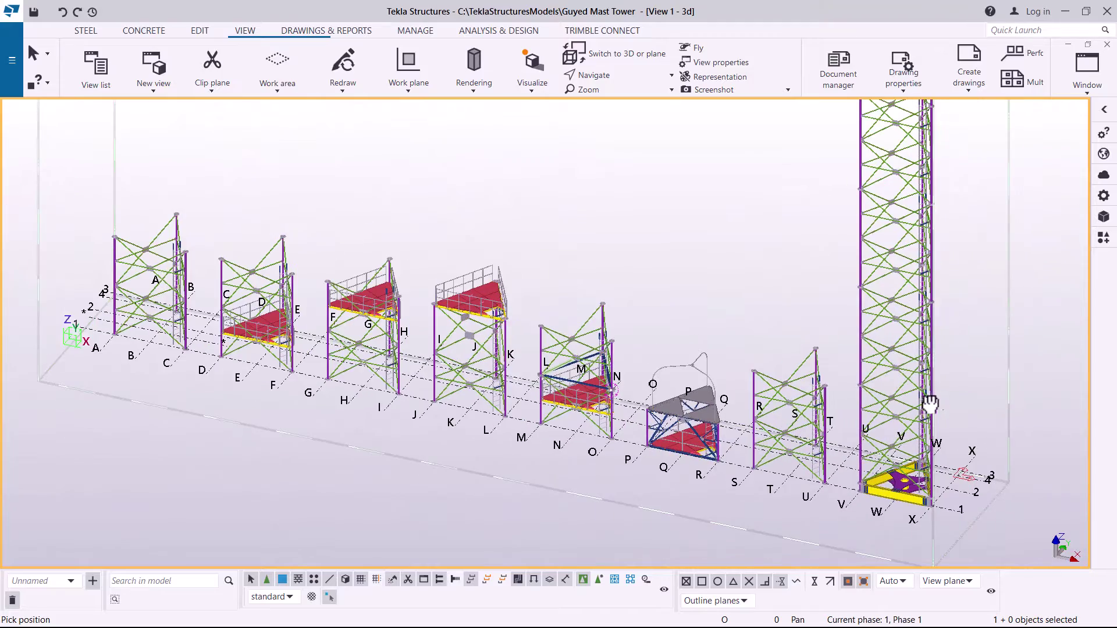
pyautogui.scroll(-3, 926, 406)
pyautogui.scroll(3, 925, 343)
pyautogui.scroll(-2, 745, 377)
pyautogui.scroll(-3, 744, 377)
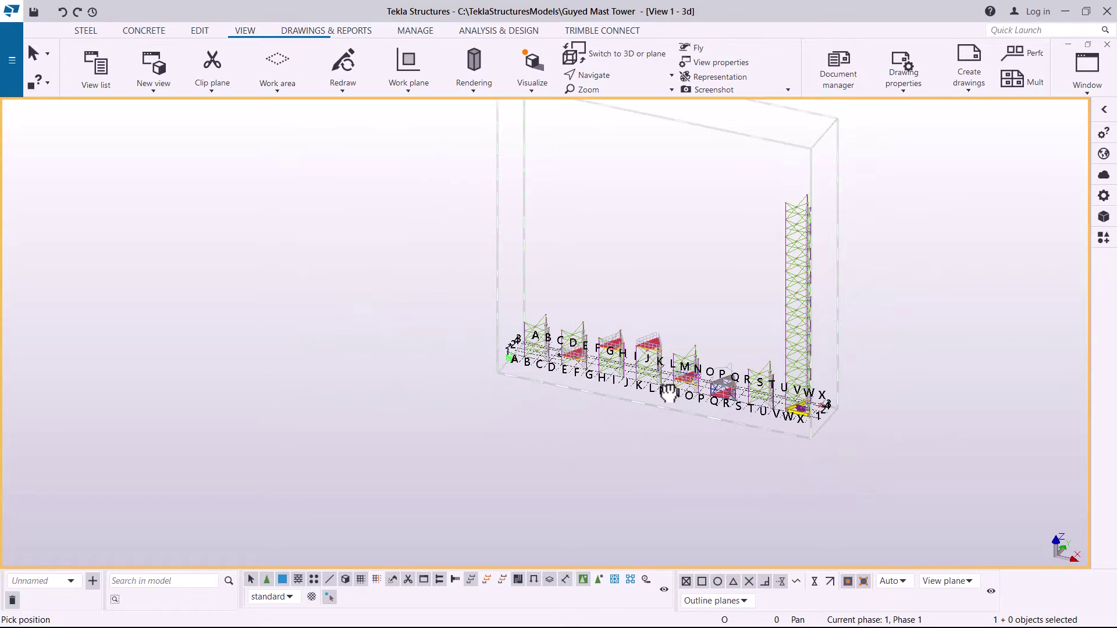
pyautogui.scroll(10, 668, 393)
pyautogui.rightClick(746, 221)
# - Copy the L–N platform section from its column base onto the mast's top plate
pyautogui.click(777, 229)
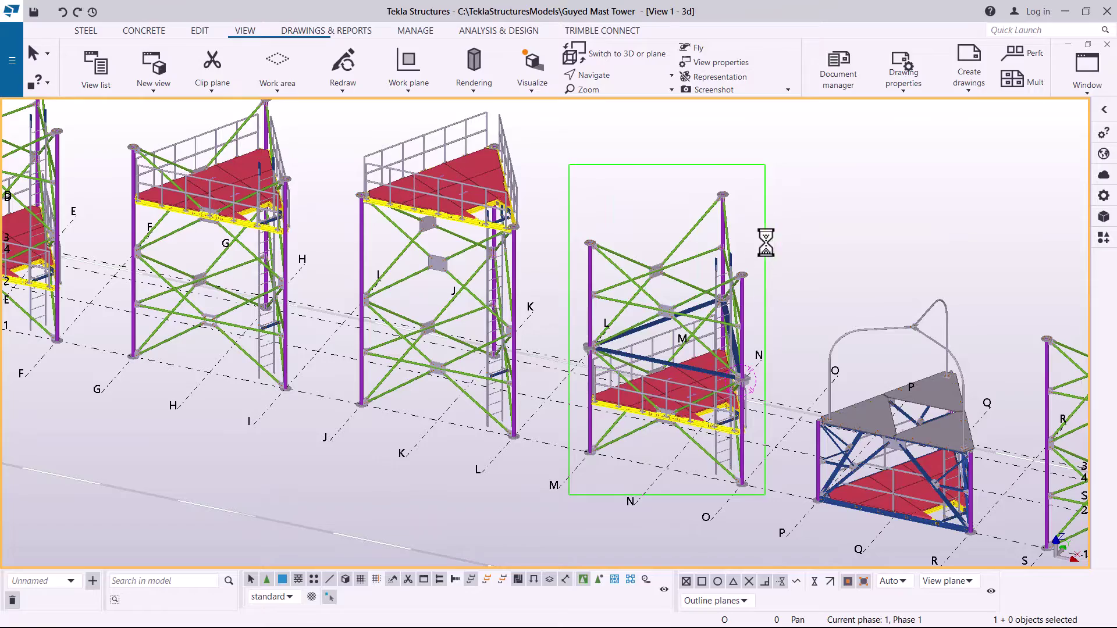
pyautogui.rightClick(787, 211)
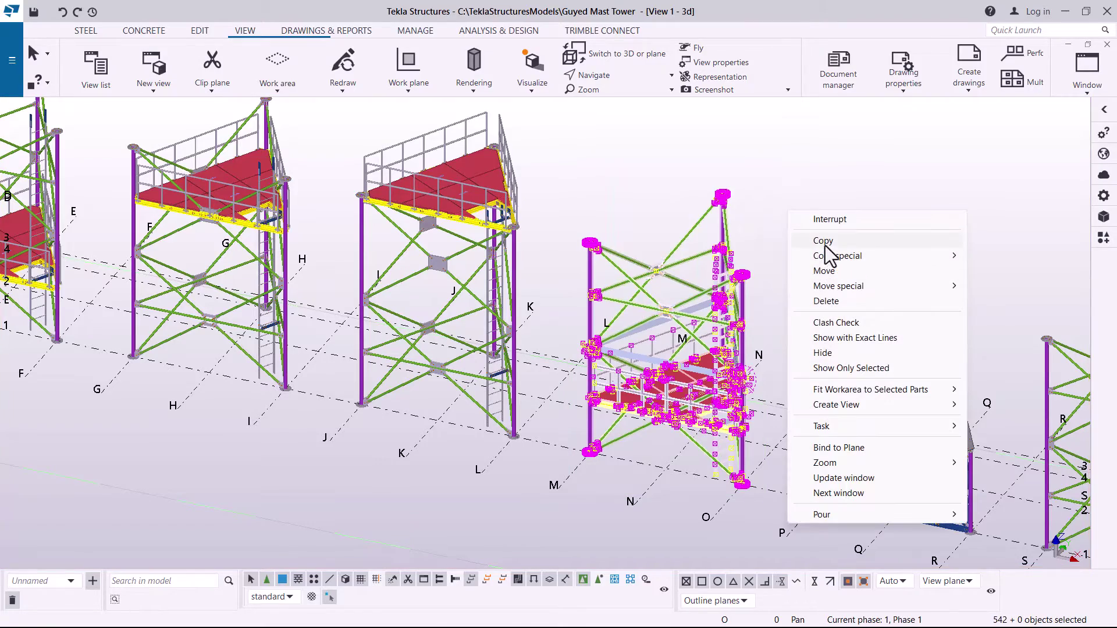
pyautogui.click(821, 240)
pyautogui.scroll(8, 594, 401)
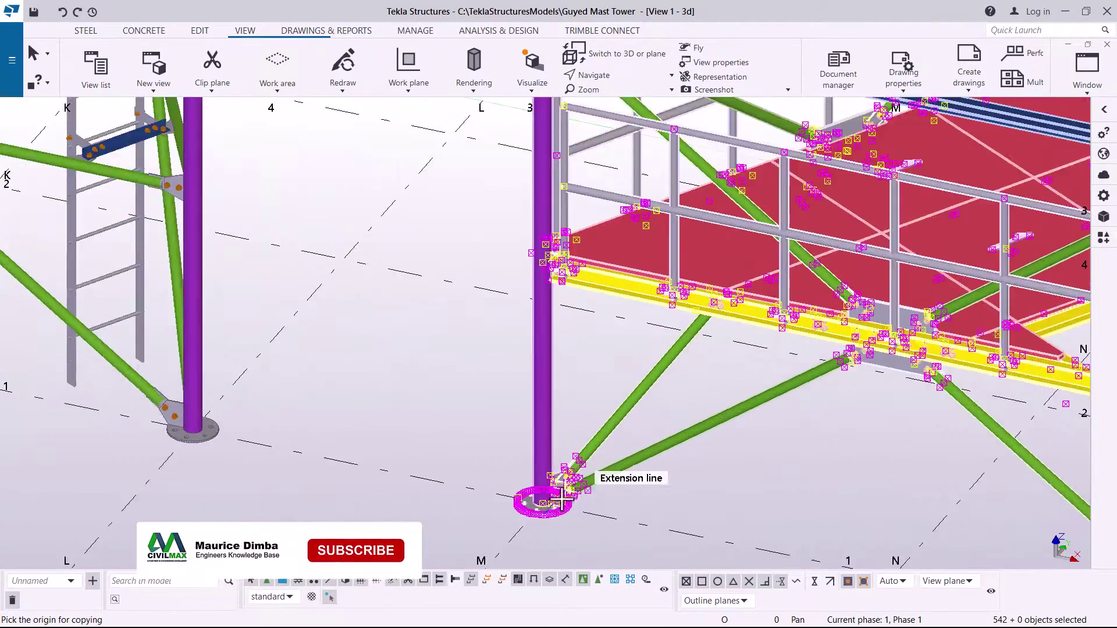
pyautogui.scroll(4, 535, 518)
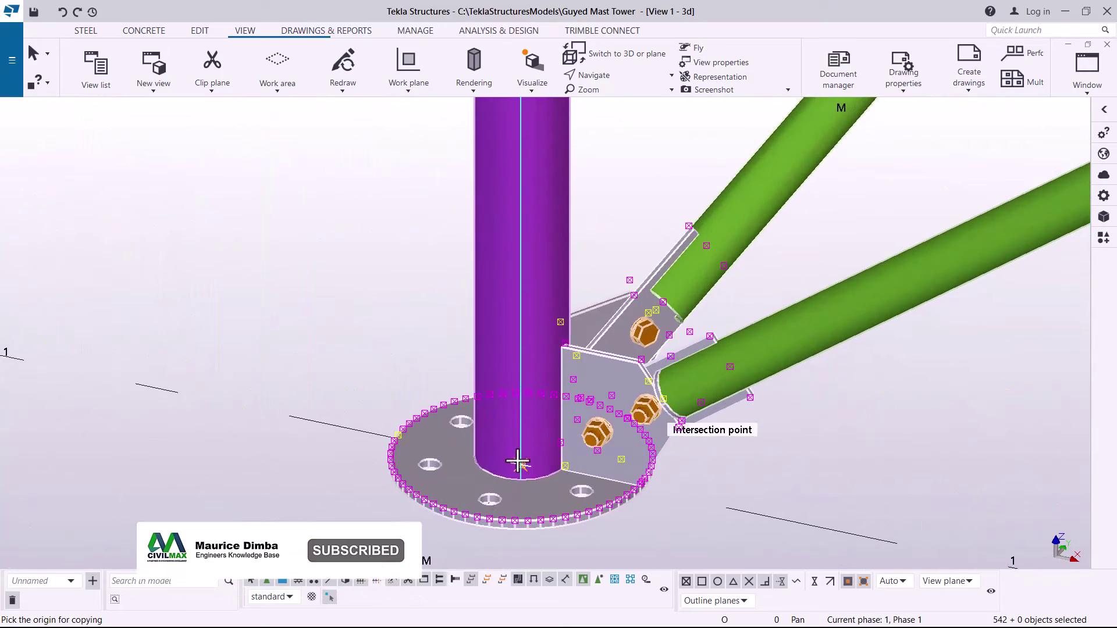
pyautogui.click(517, 463)
pyautogui.scroll(-8, 517, 460)
pyautogui.scroll(-10, 448, 436)
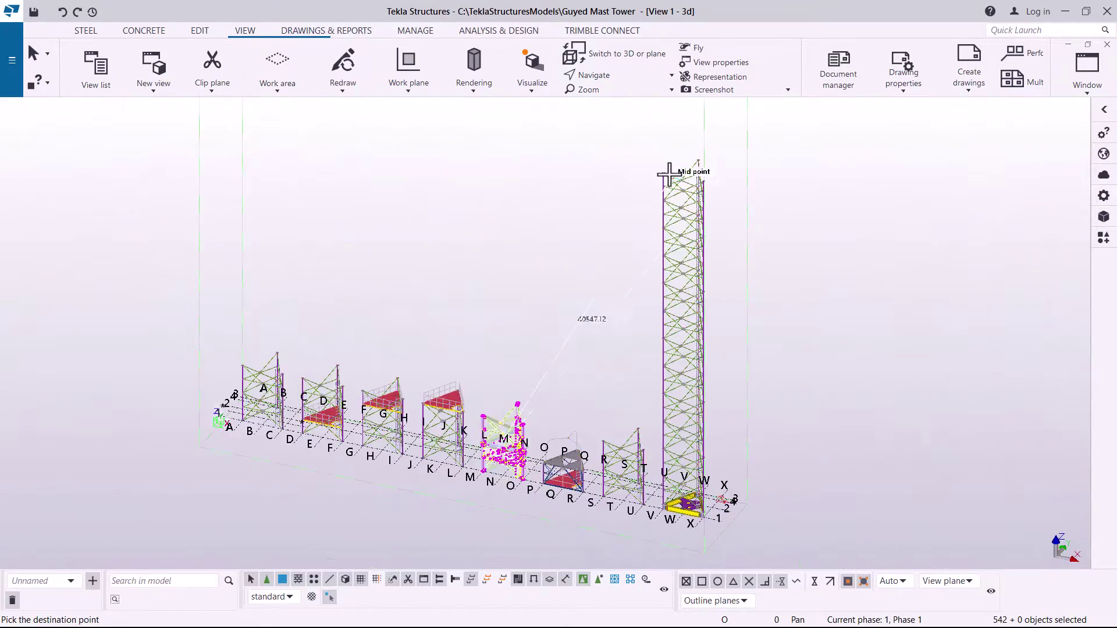
pyautogui.scroll(10, 669, 175)
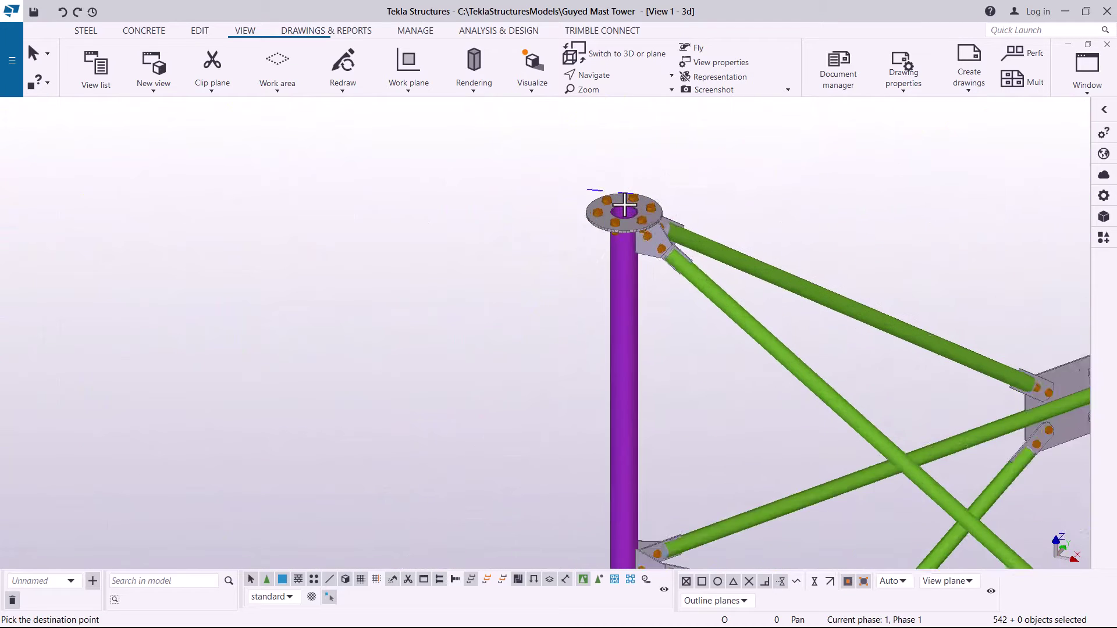
pyautogui.scroll(5, 624, 207)
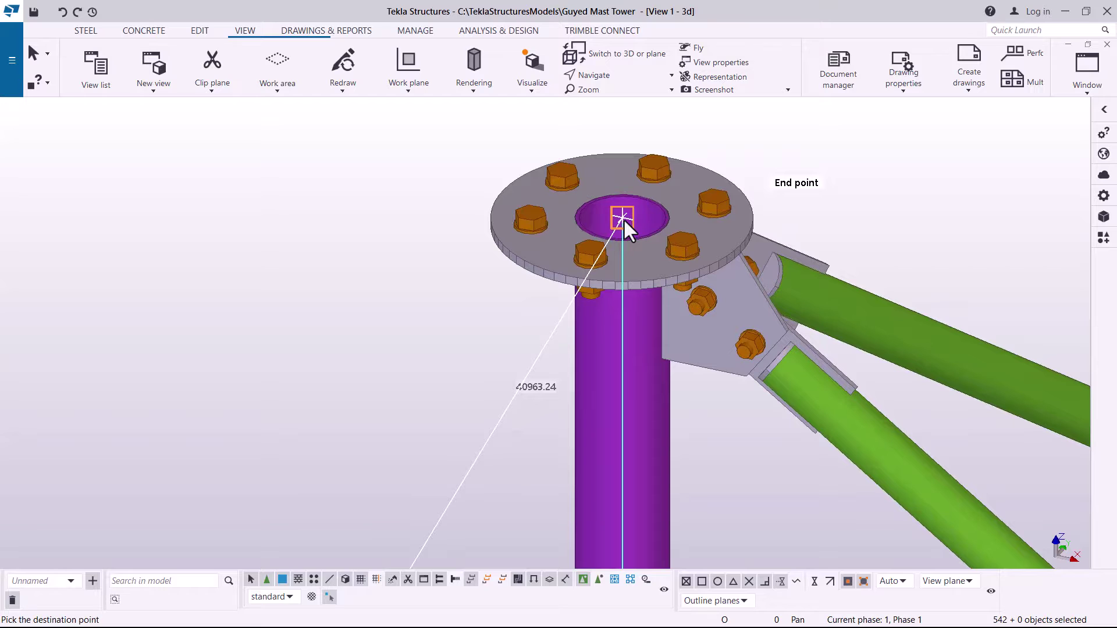
pyautogui.click(623, 219)
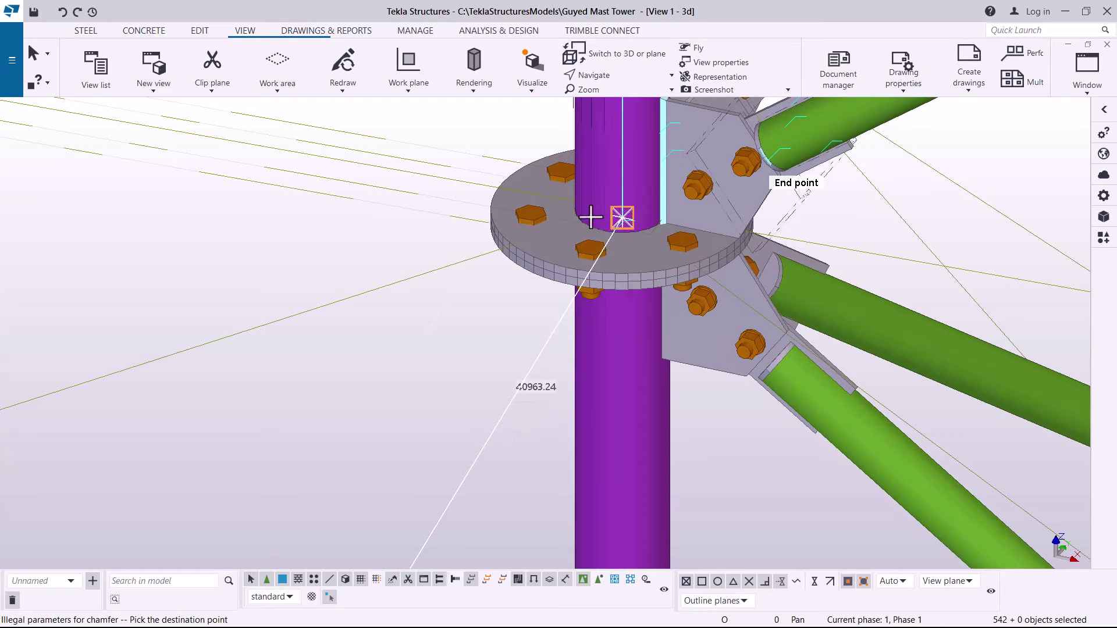
# - Interrupt the copy, redraw the view and zoom out to check the mast
pyautogui.rightClick(474, 128)
pyautogui.click(504, 138)
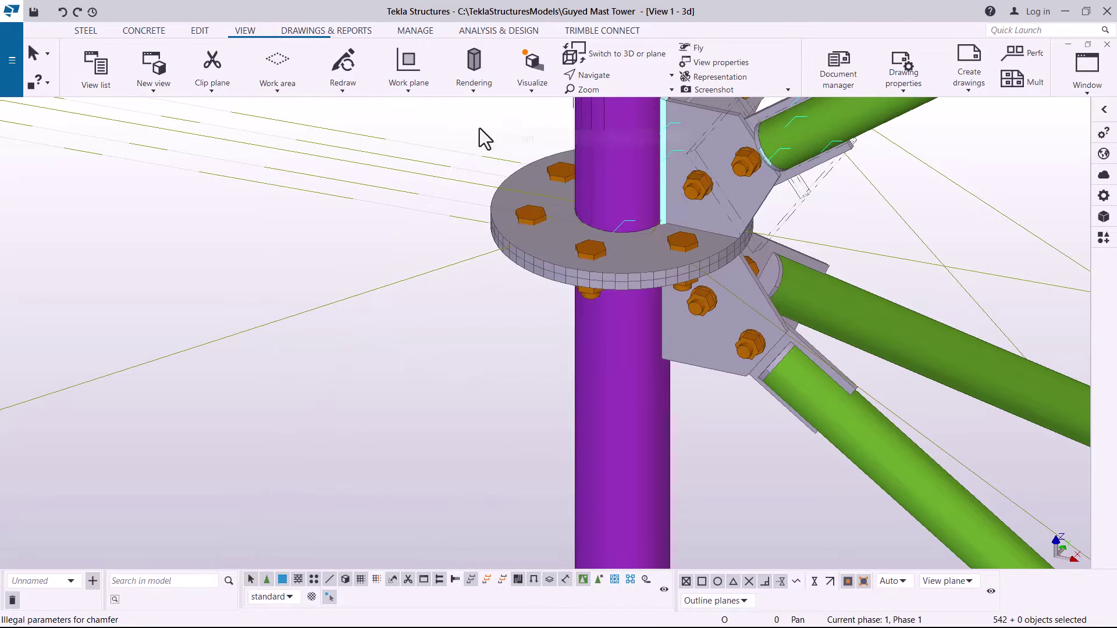
pyautogui.rightClick(474, 125)
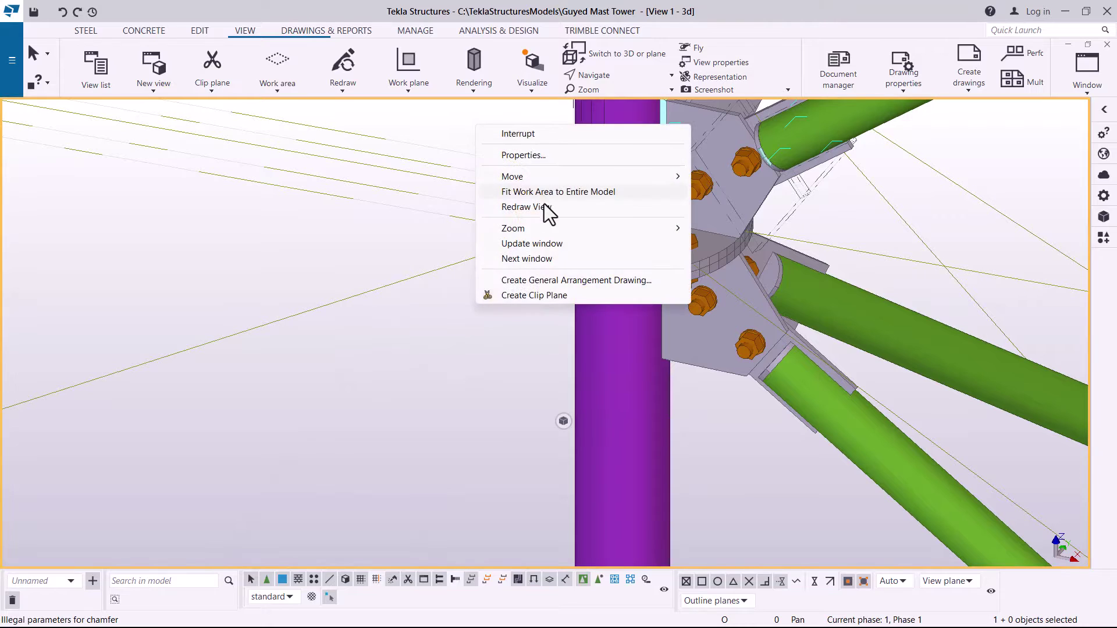
pyautogui.click(537, 209)
pyautogui.scroll(-8, 601, 243)
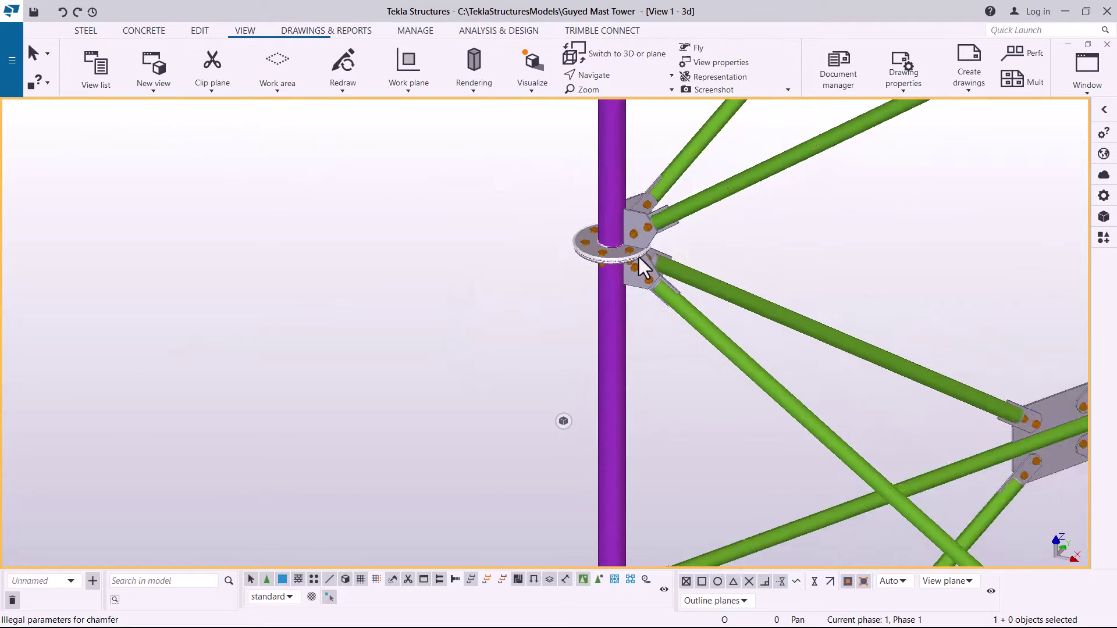
pyautogui.scroll(-10, 644, 245)
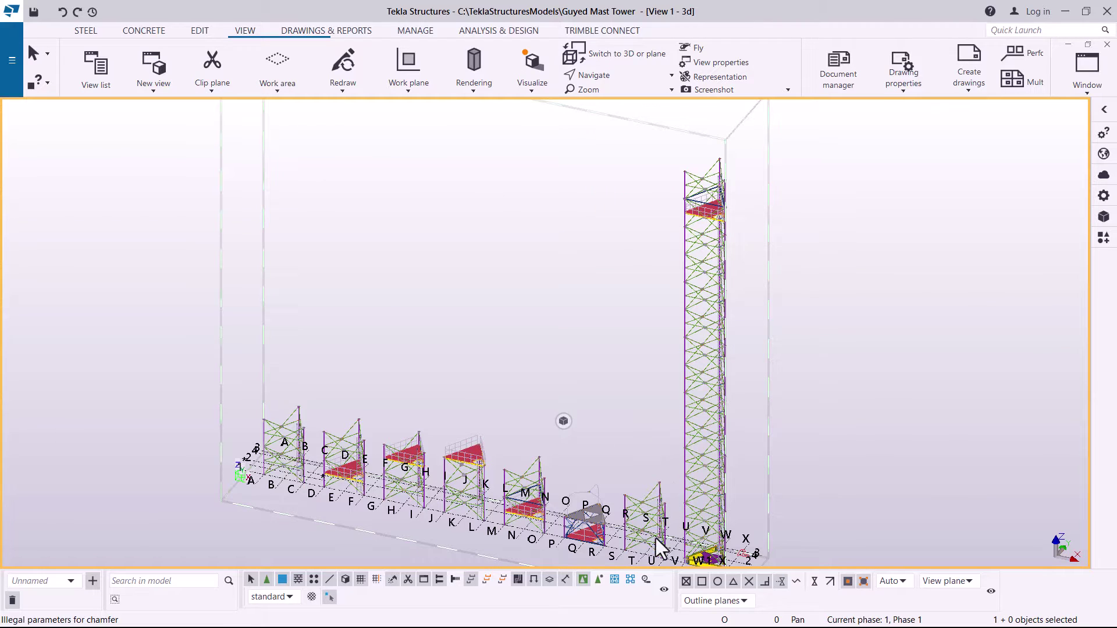
pyautogui.scroll(-2, 648, 531)
pyautogui.scroll(8, 591, 526)
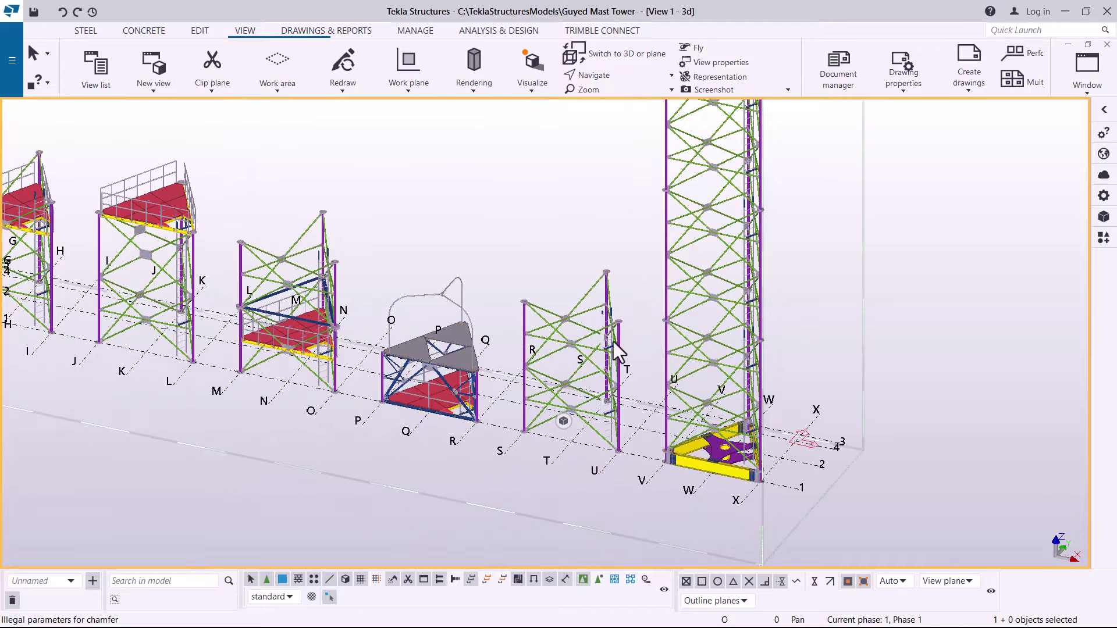
# - Select the R–T bracing section and start copying it
pyautogui.moveTo(625, 216); pyautogui.dragTo(511, 469)
pyautogui.rightClick(581, 201)
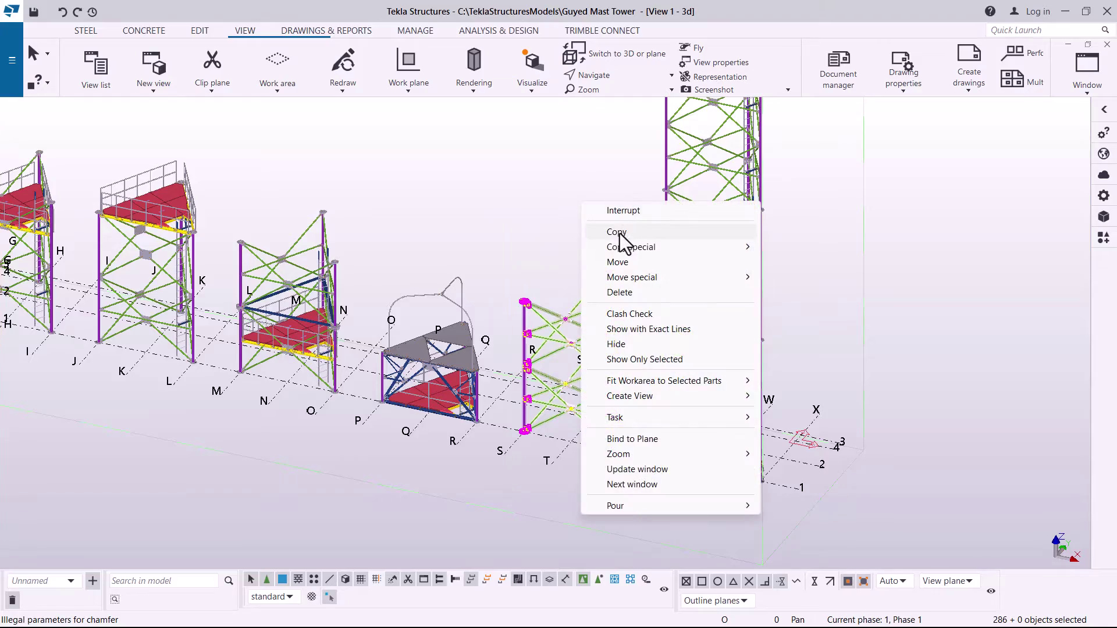
pyautogui.click(628, 228)
pyautogui.scroll(5, 523, 425)
pyautogui.scroll(6, 521, 401)
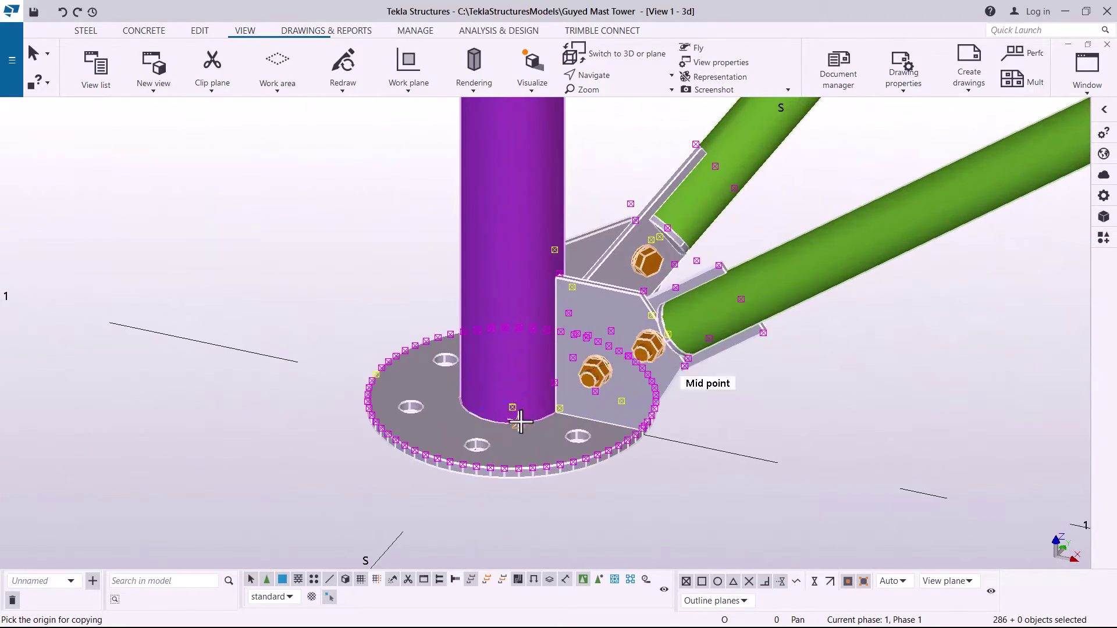
pyautogui.scroll(3, 521, 421)
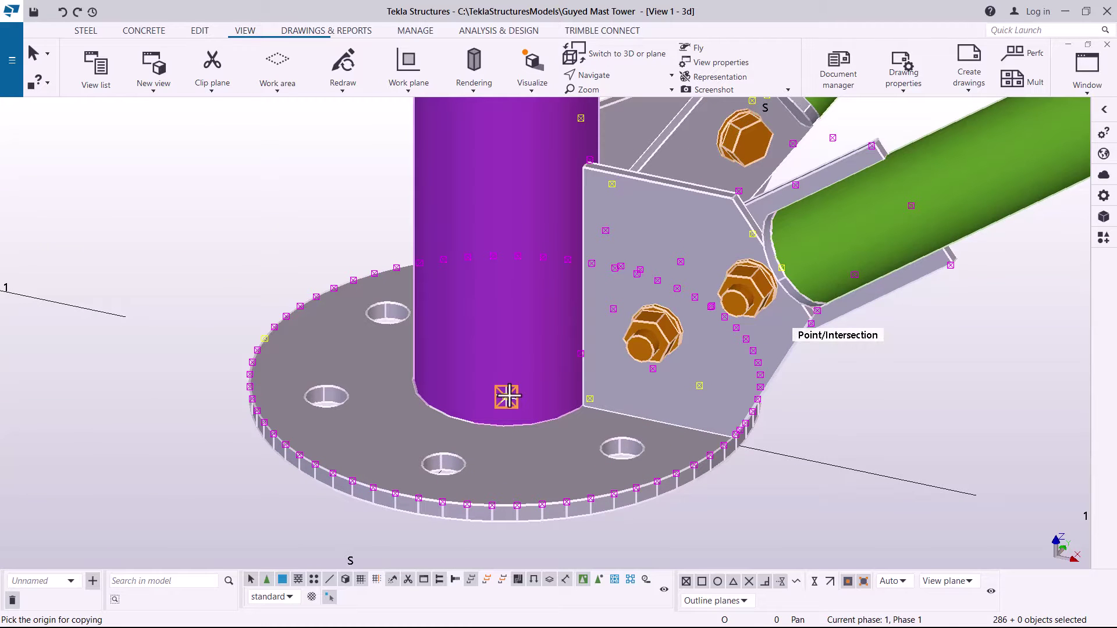
pyautogui.scroll(-12, 506, 398)
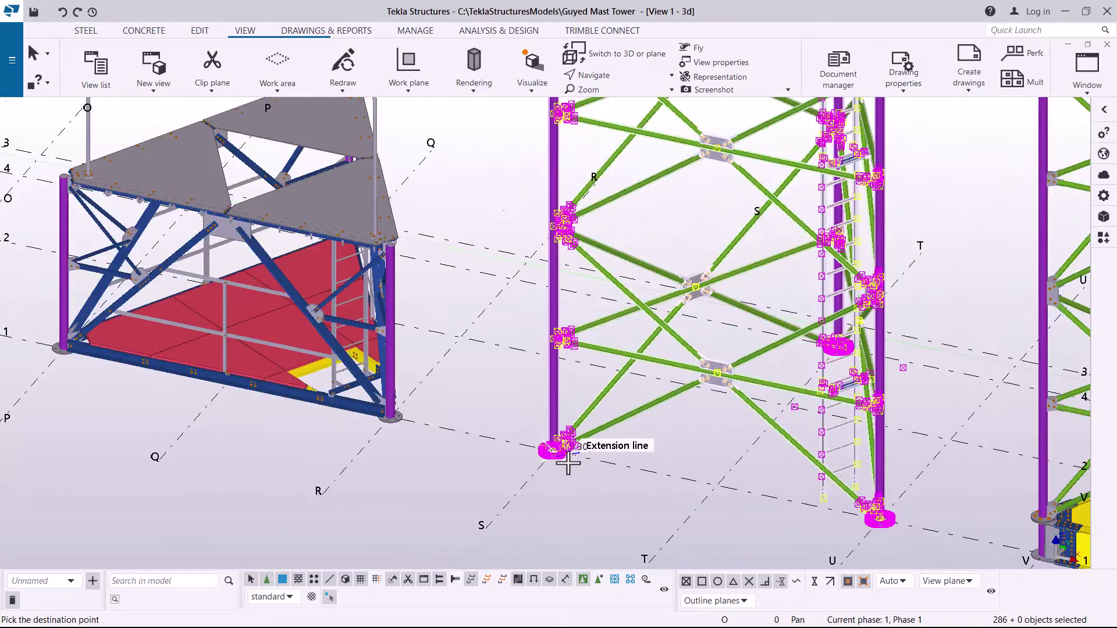
pyautogui.scroll(-10, 599, 450)
# - Place the copy on the tower leg's top end plate and expand the work area
pyautogui.scroll(3, 663, 201)
pyautogui.scroll(8, 665, 202)
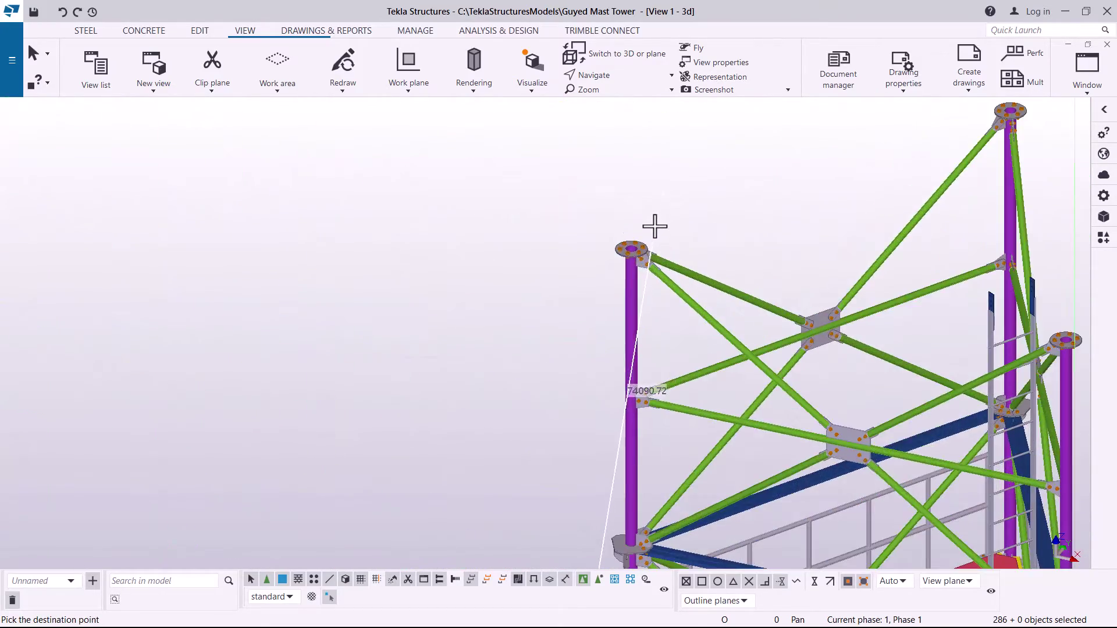
pyautogui.scroll(5, 640, 249)
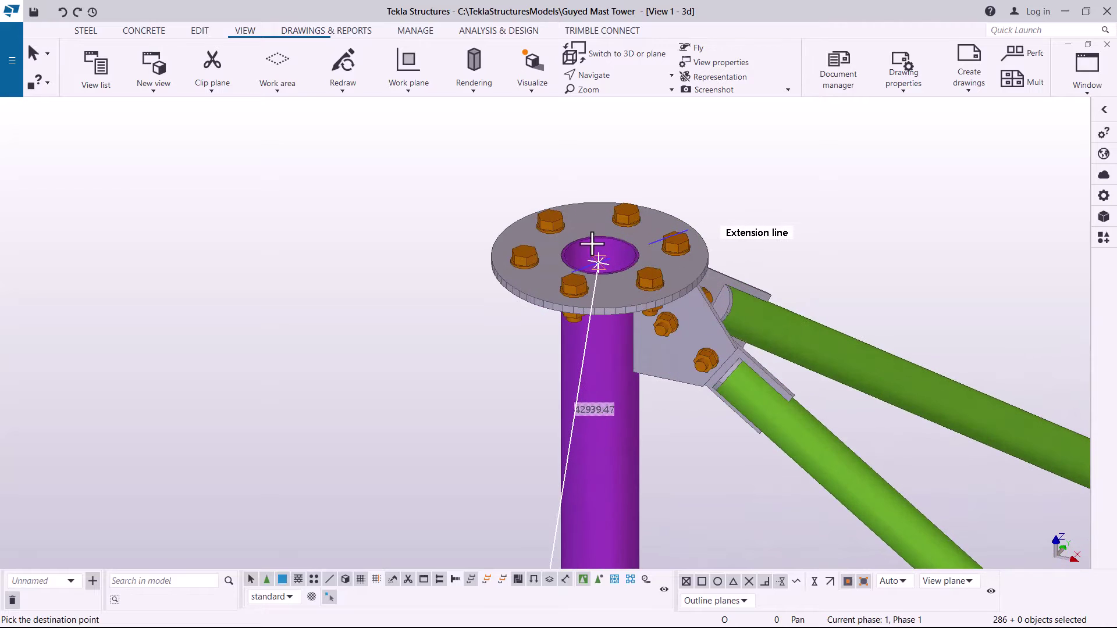
pyautogui.scroll(2, 596, 251)
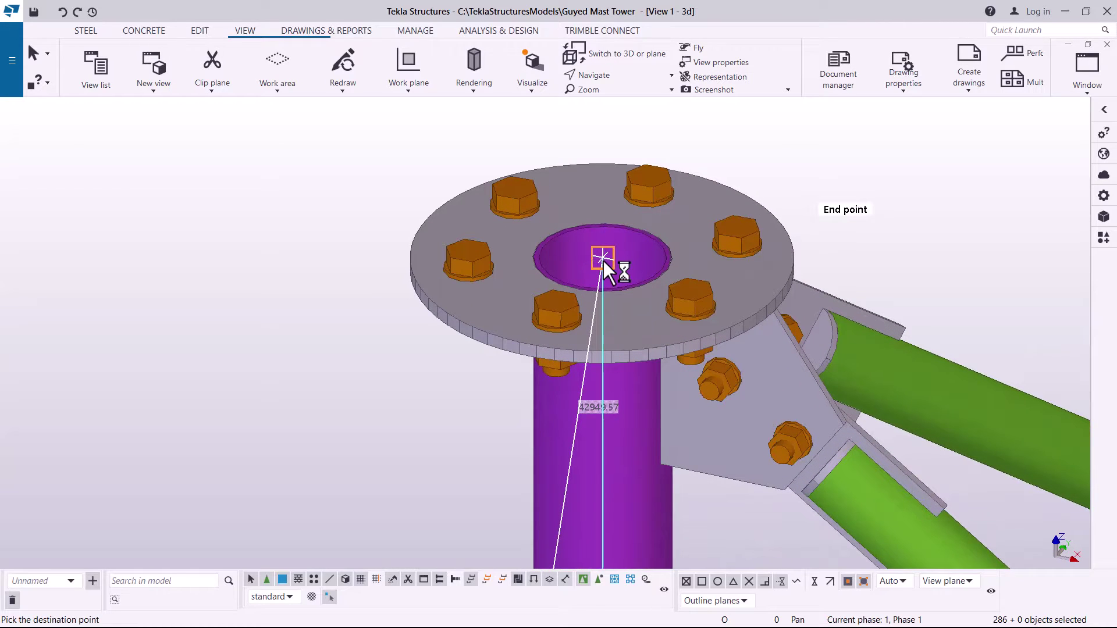
pyautogui.scroll(-10, 602, 259)
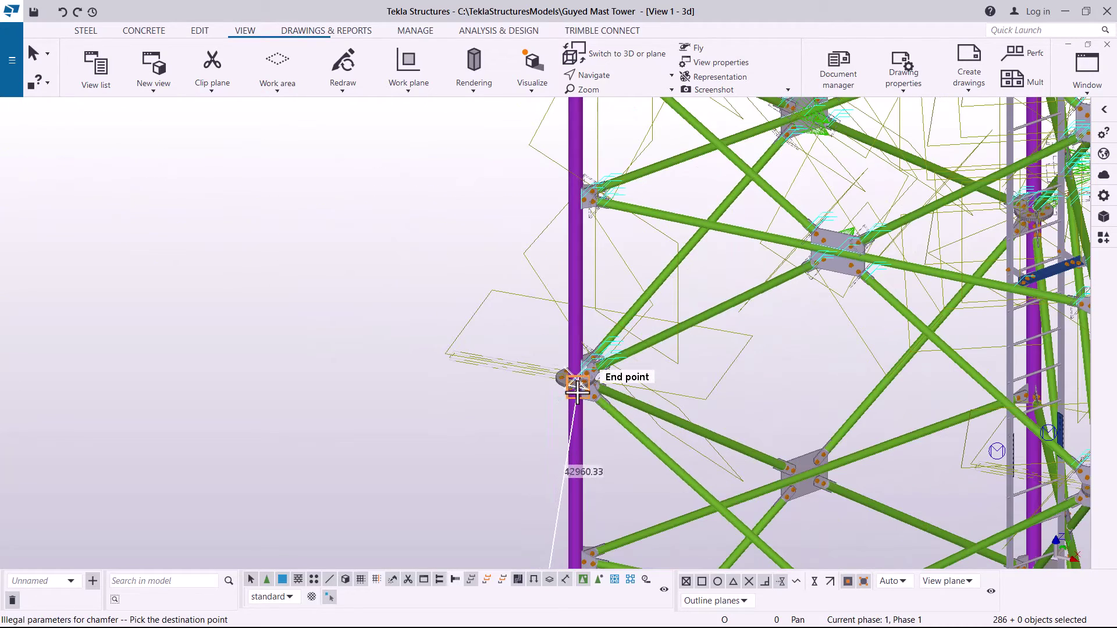
pyautogui.scroll(-8, 587, 357)
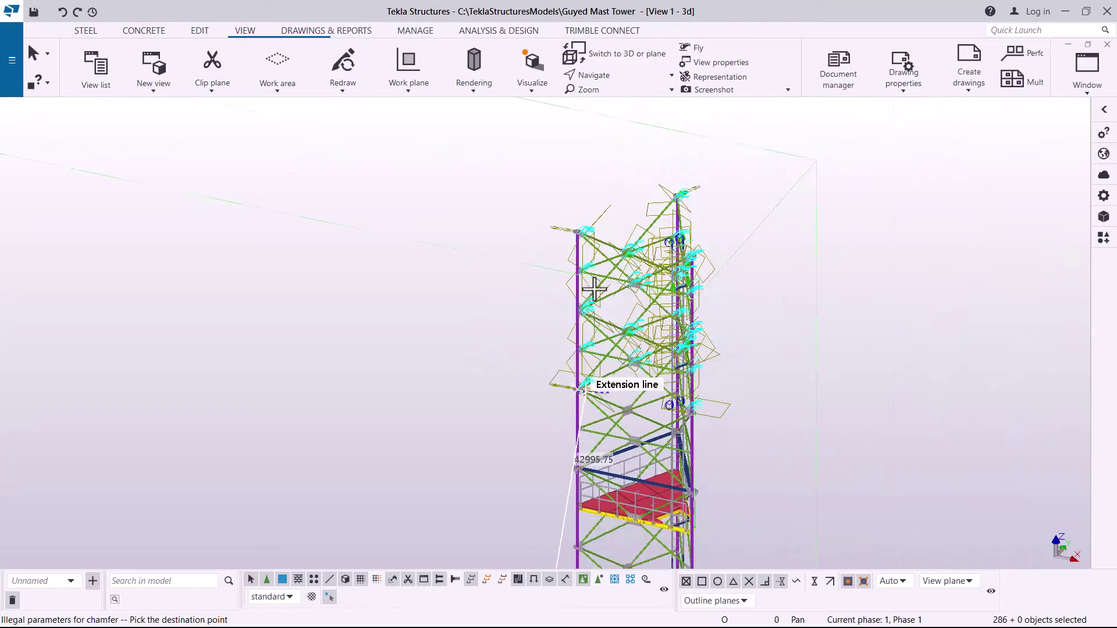
pyautogui.scroll(10, 586, 254)
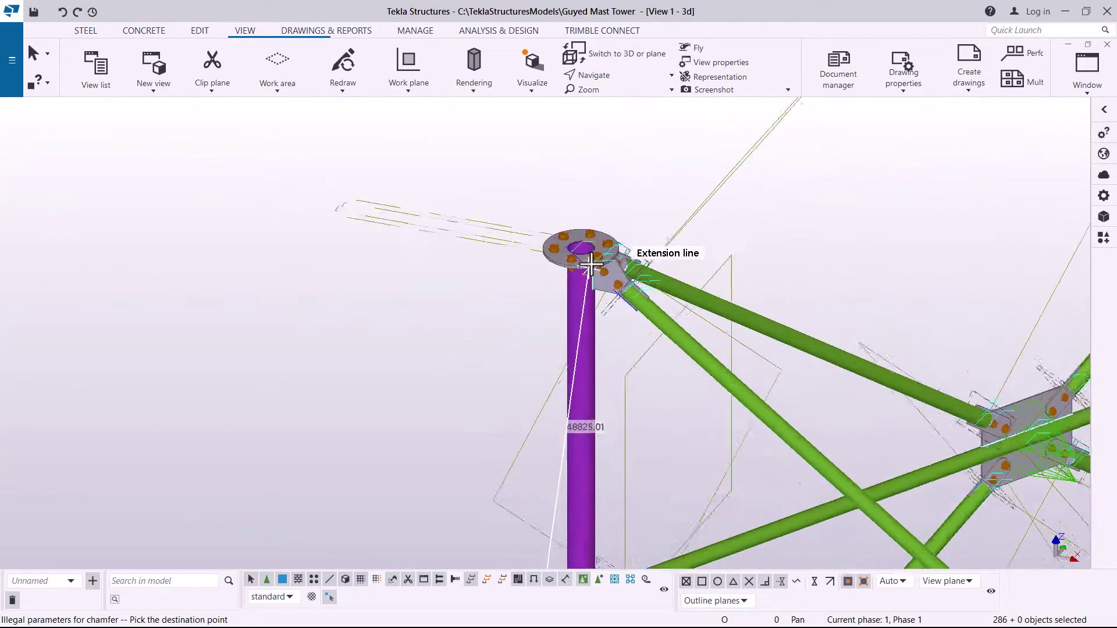
pyautogui.scroll(5, 583, 241)
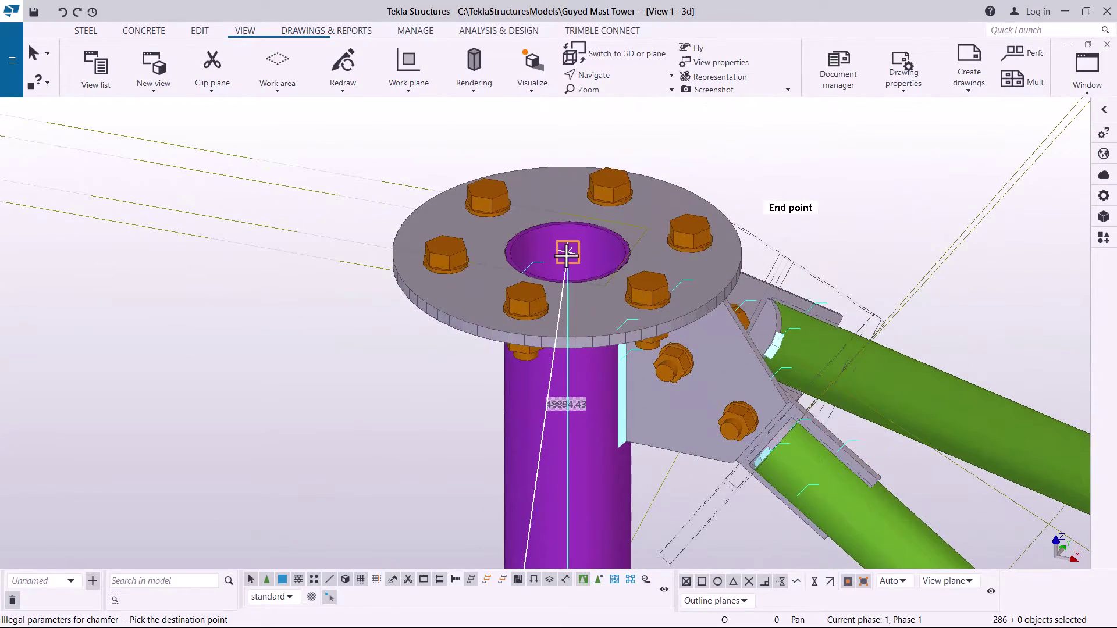
pyautogui.click(567, 256)
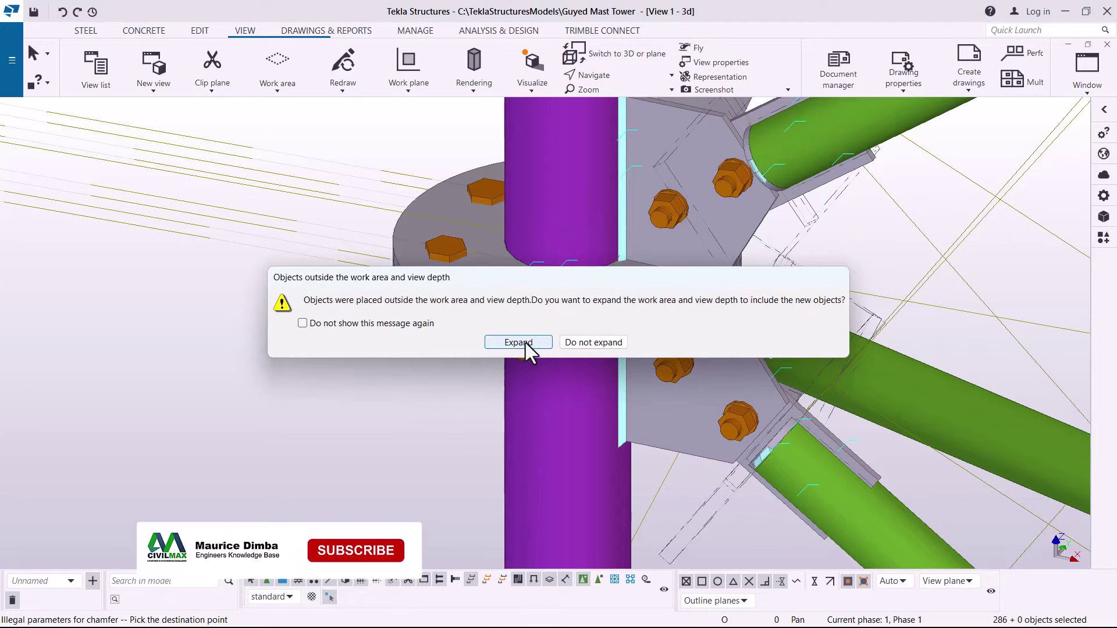
pyautogui.click(523, 342)
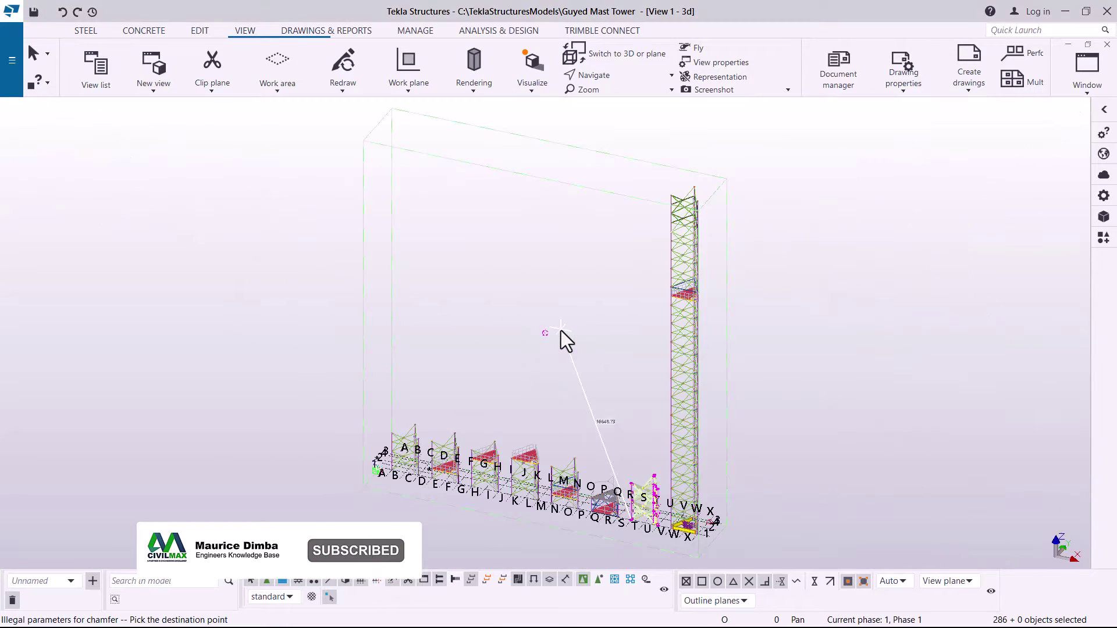
# - Expand the work area and stack another copy on the leg's top plate
pyautogui.scroll(8, 705, 182)
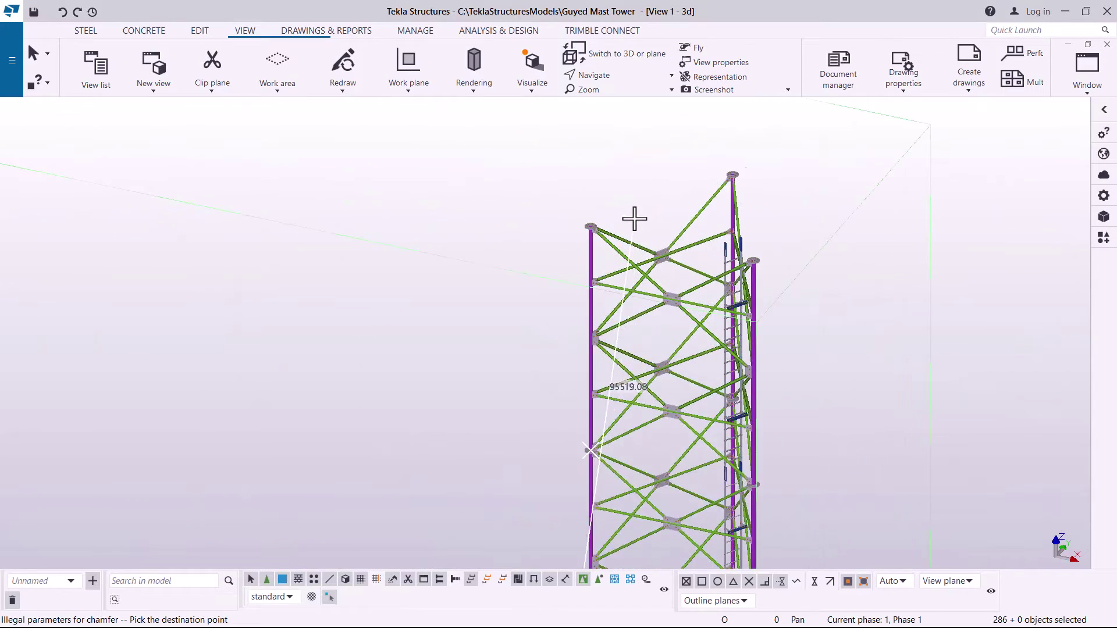
pyautogui.scroll(10, 555, 230)
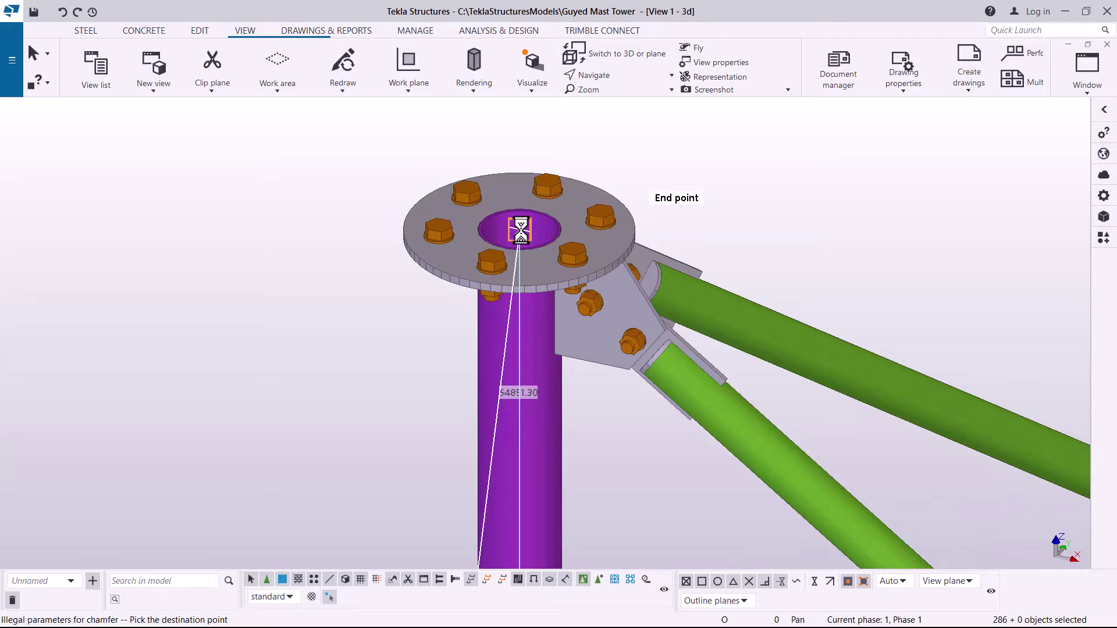
pyautogui.click(514, 342)
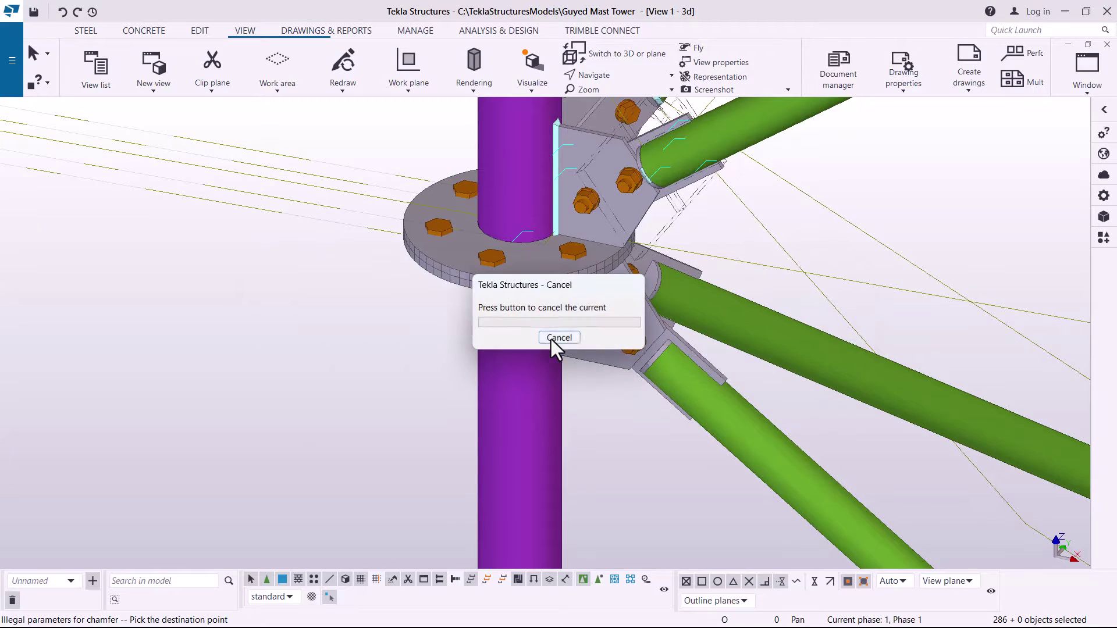
pyautogui.scroll(10, 669, 245)
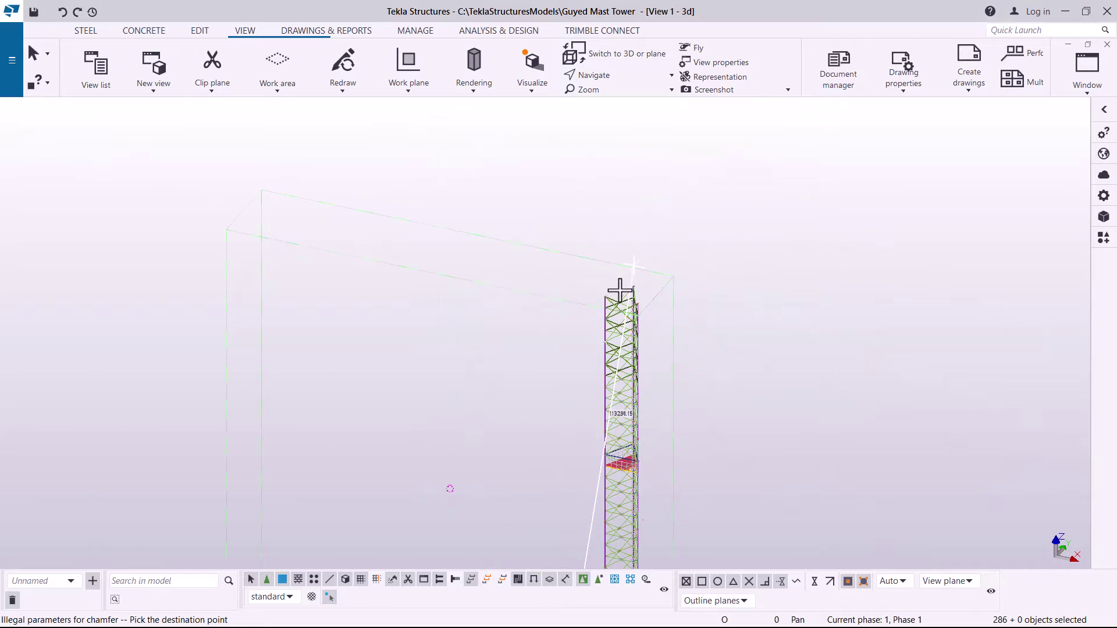
pyautogui.scroll(6, 573, 285)
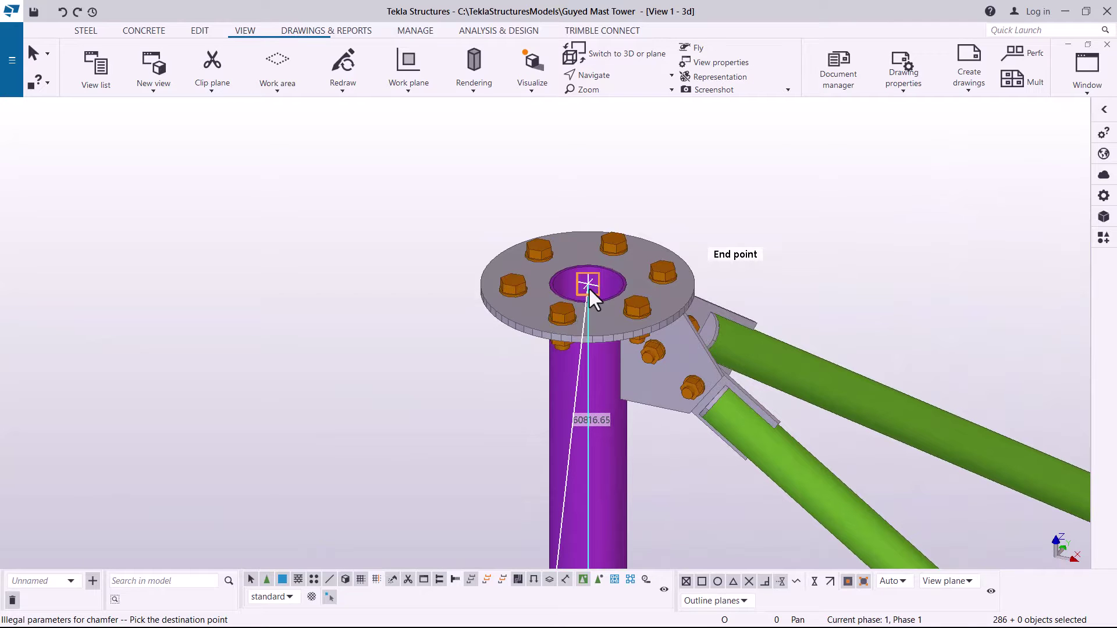
pyautogui.click(589, 287)
pyautogui.click(532, 342)
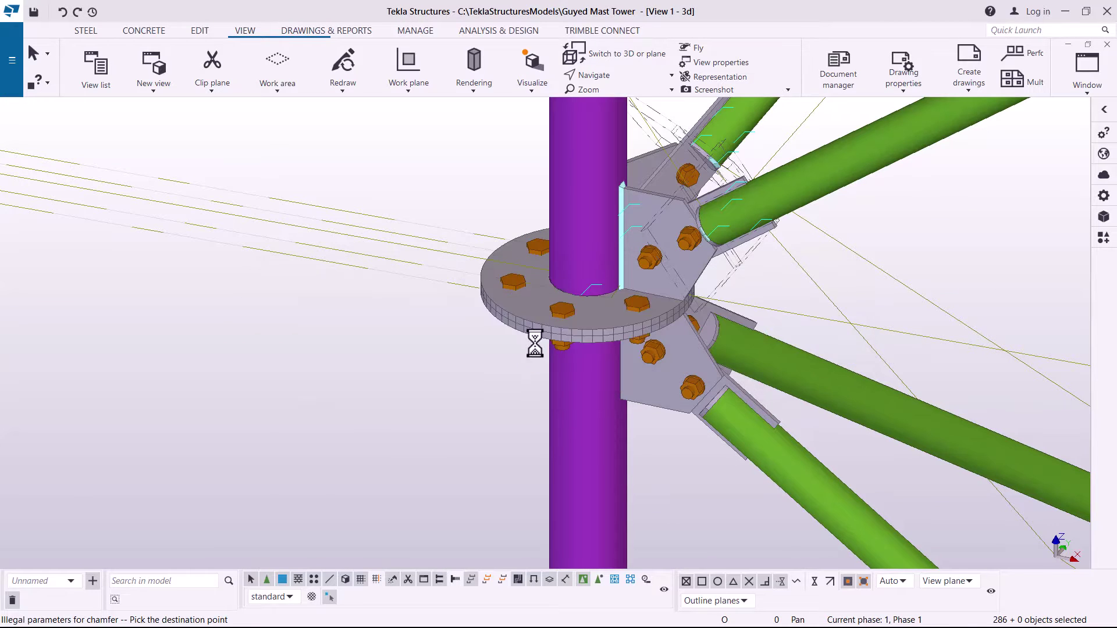
# - Stack one more copy at the new top end point, expanding the work area again
pyautogui.scroll(10, 620, 247)
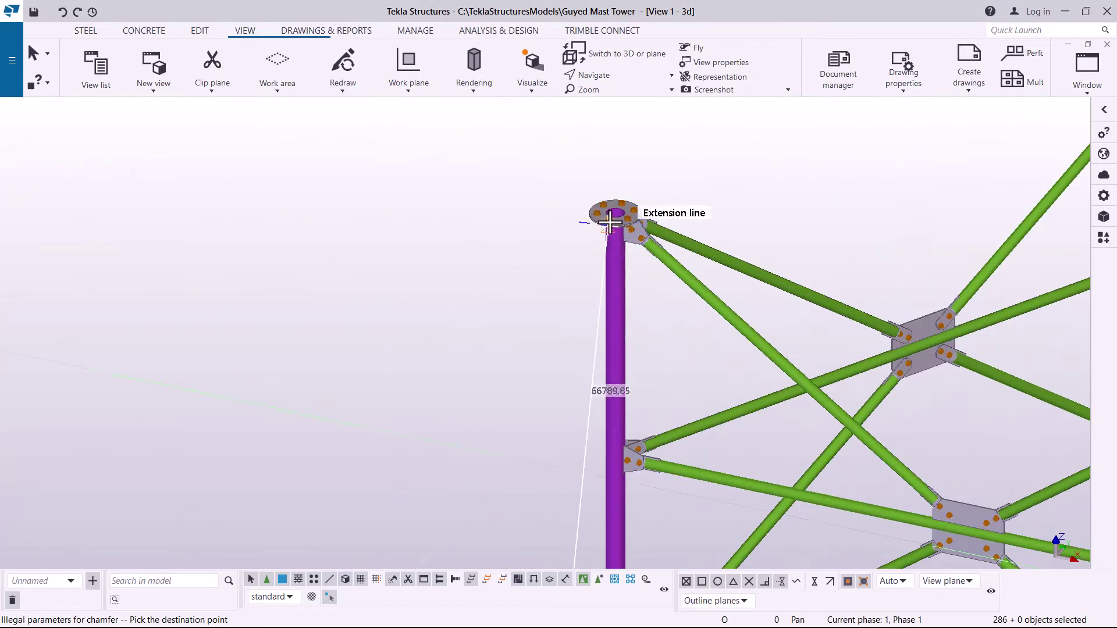
pyautogui.scroll(6, 609, 222)
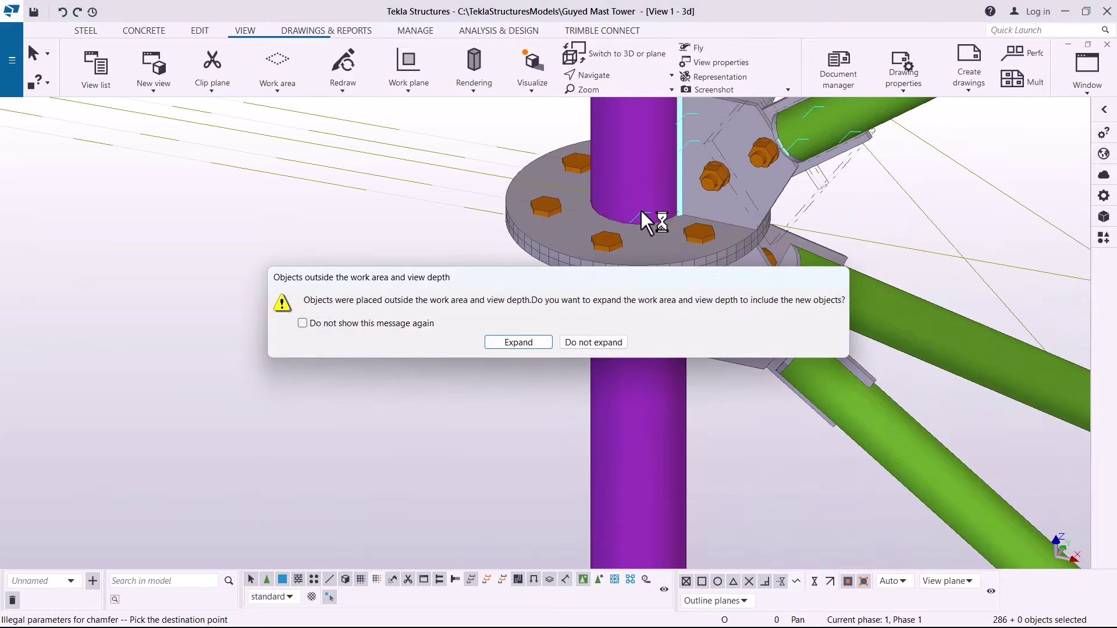
pyautogui.click(517, 342)
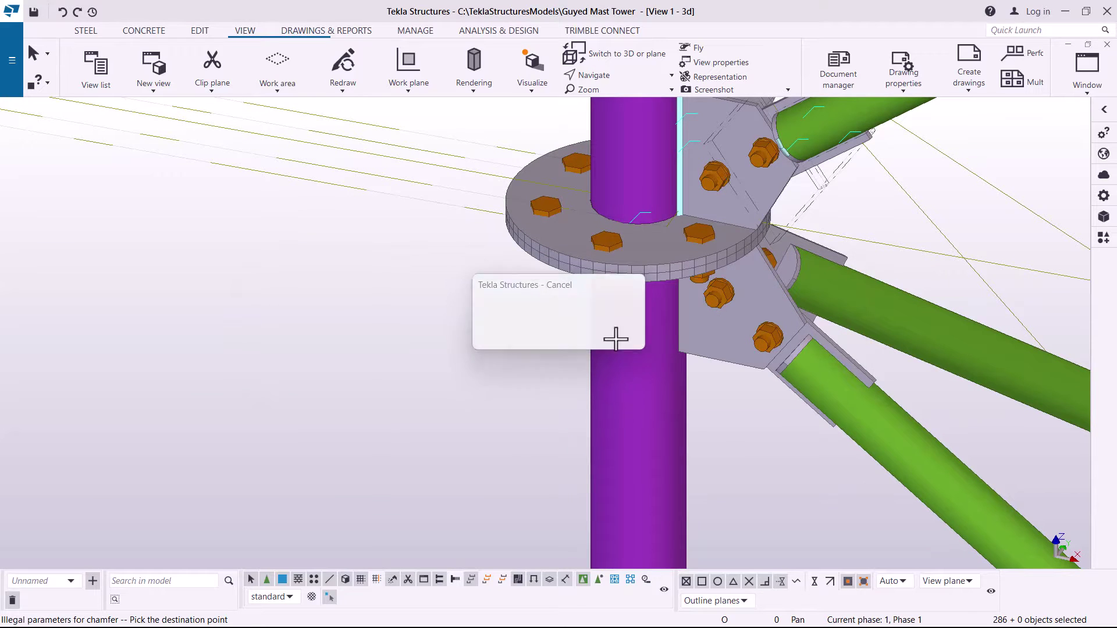
pyautogui.scroll(10, 636, 273)
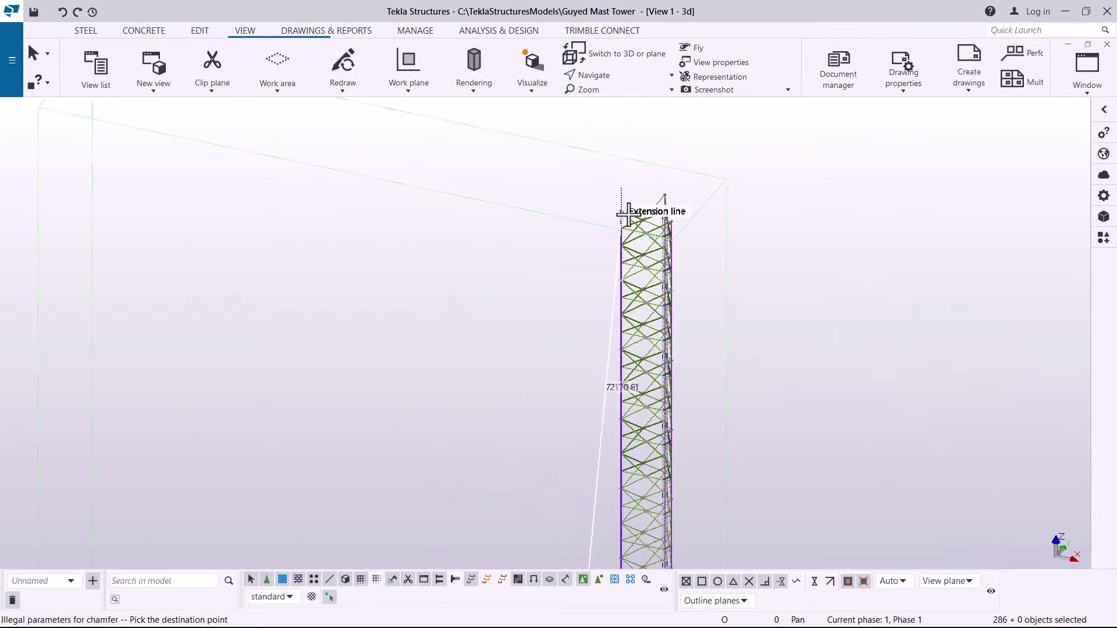
pyautogui.scroll(8, 615, 221)
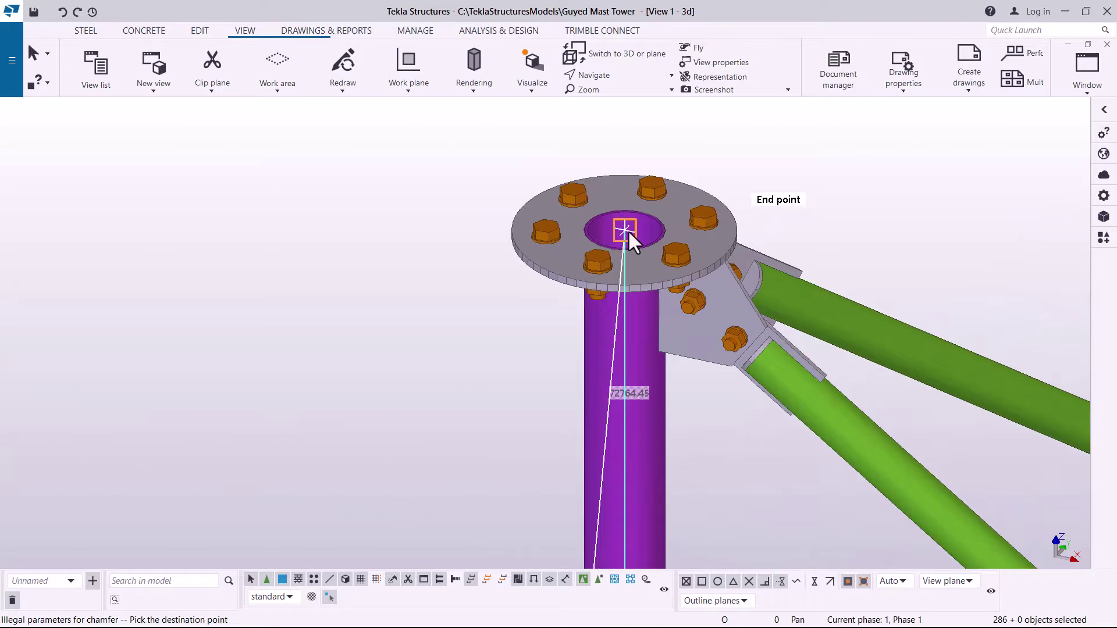
pyautogui.click(627, 229)
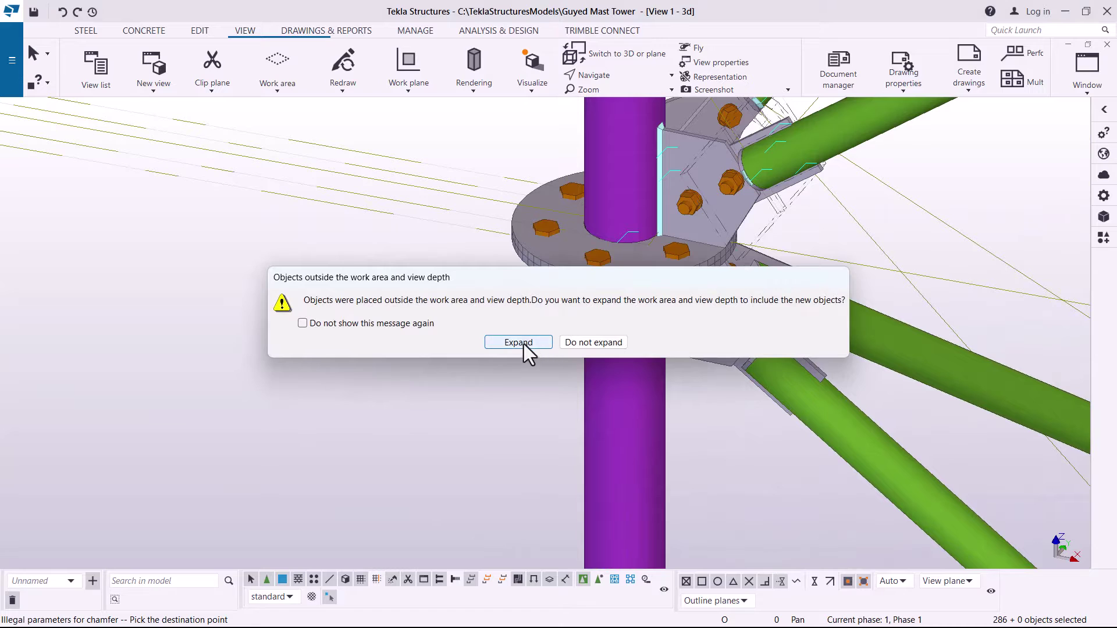
pyautogui.click(525, 345)
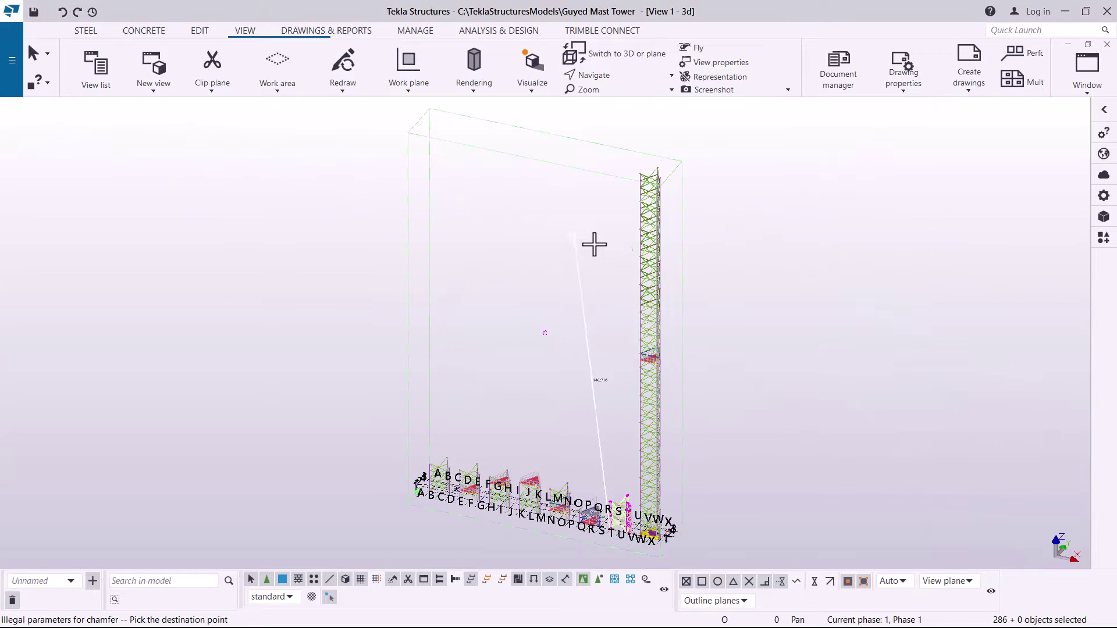
pyautogui.rightClick(740, 196)
# - End the repeated copy, then select the section near grid M–N for copying
pyautogui.click(769, 205)
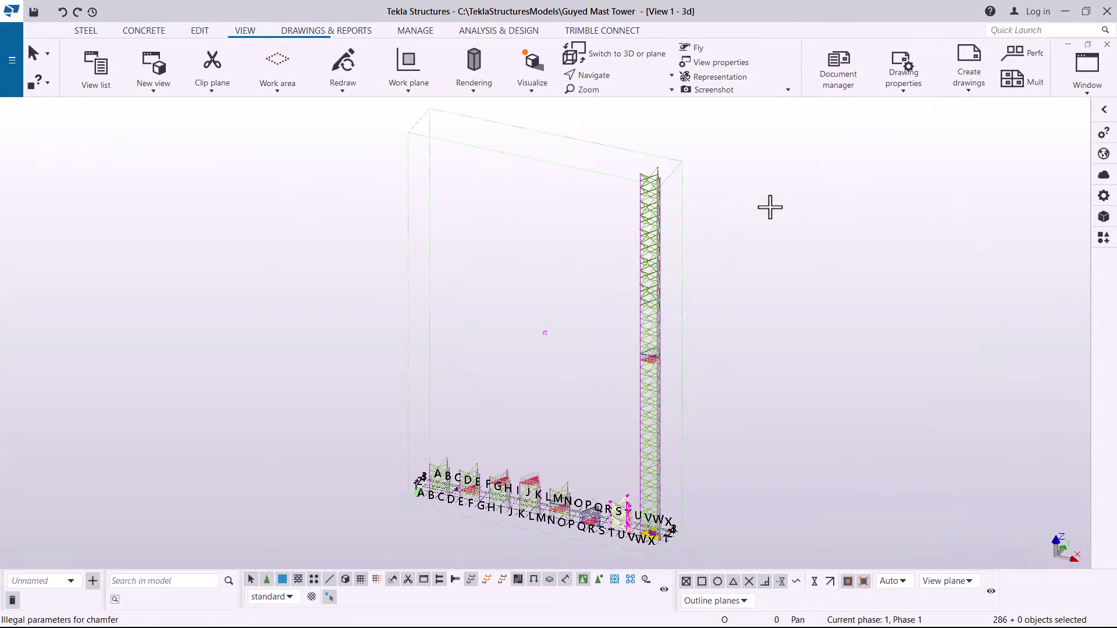
pyautogui.scroll(10, 549, 407)
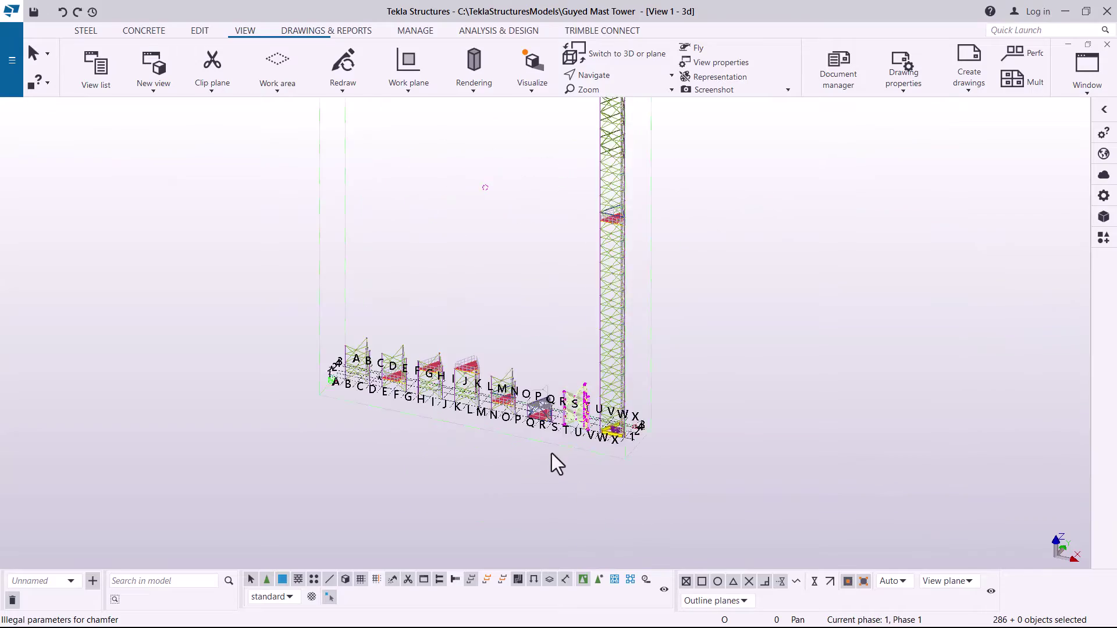
pyautogui.scroll(3, 397, 357)
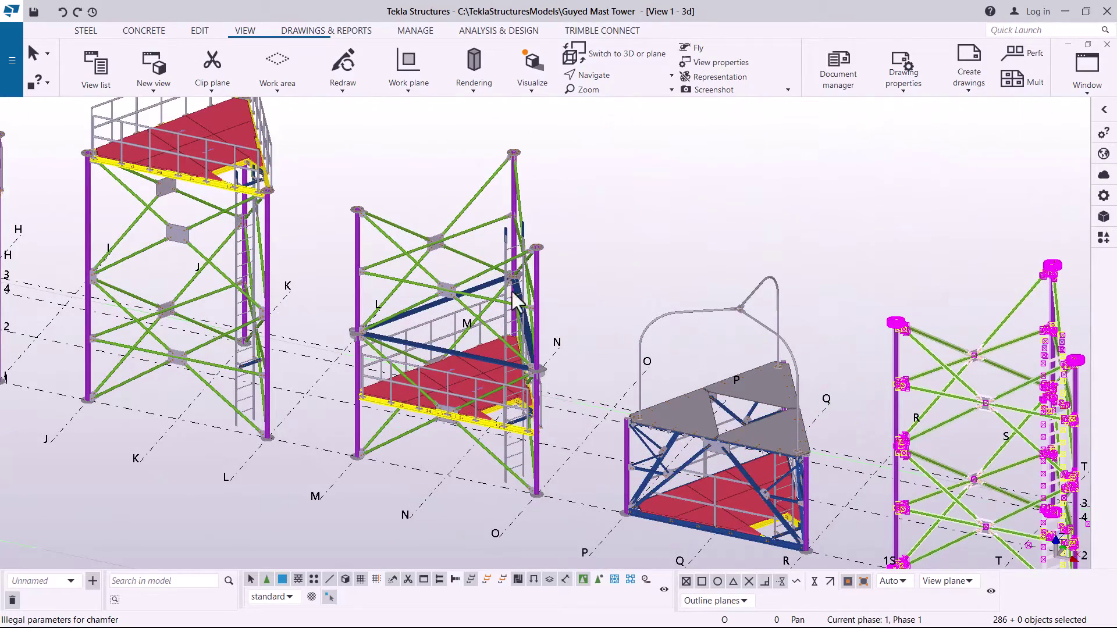
pyautogui.scroll(-2, 516, 299)
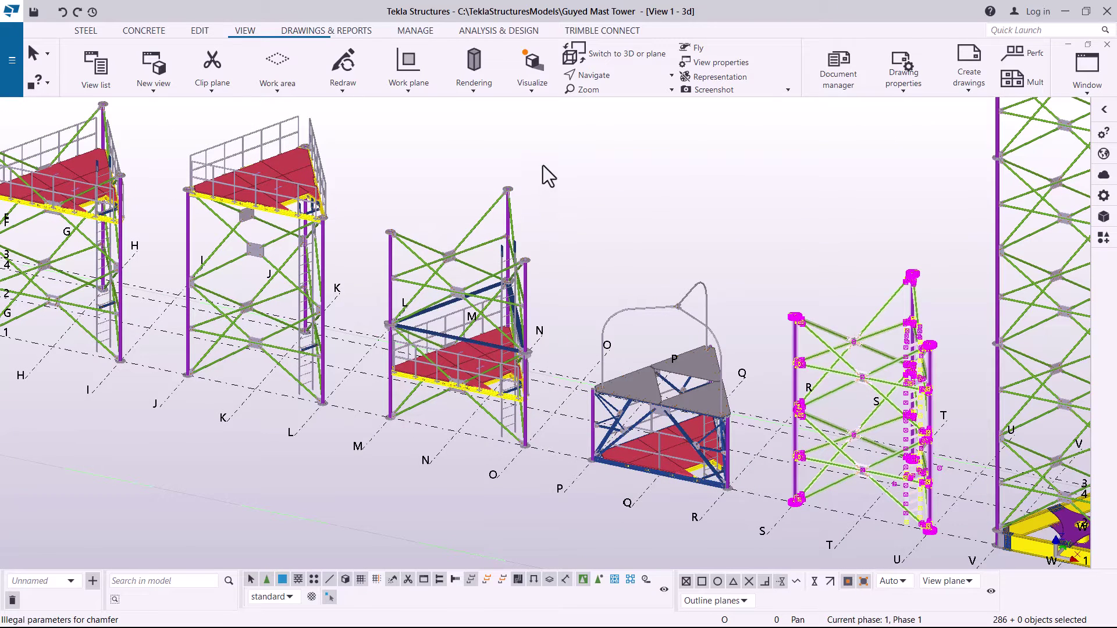
pyautogui.moveTo(366, 464); pyautogui.dragTo(366, 464)
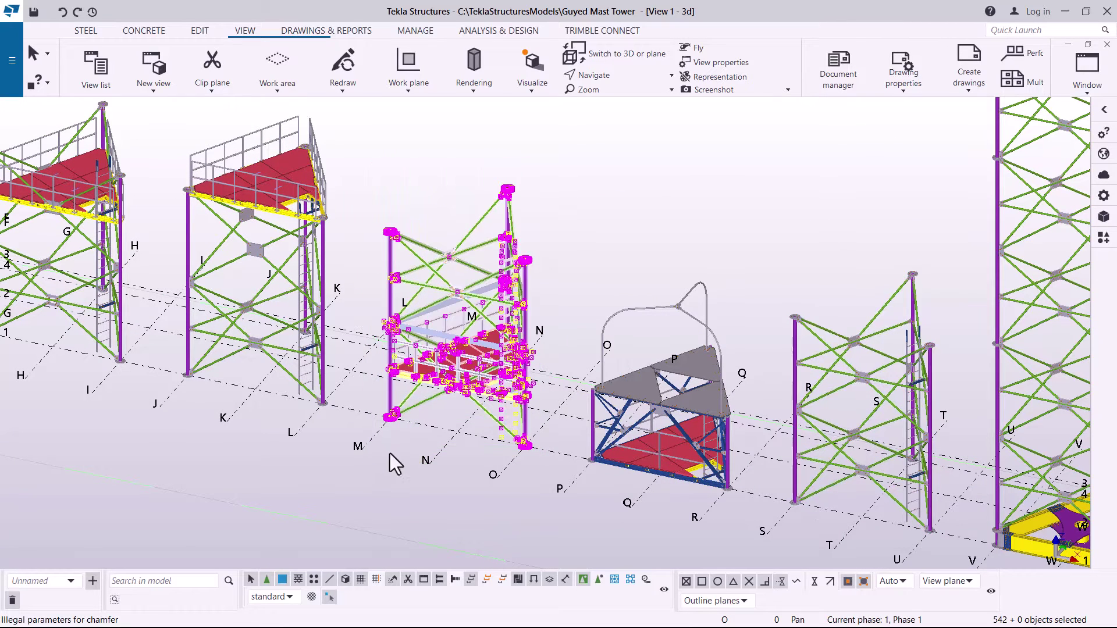
pyautogui.rightClick(630, 183)
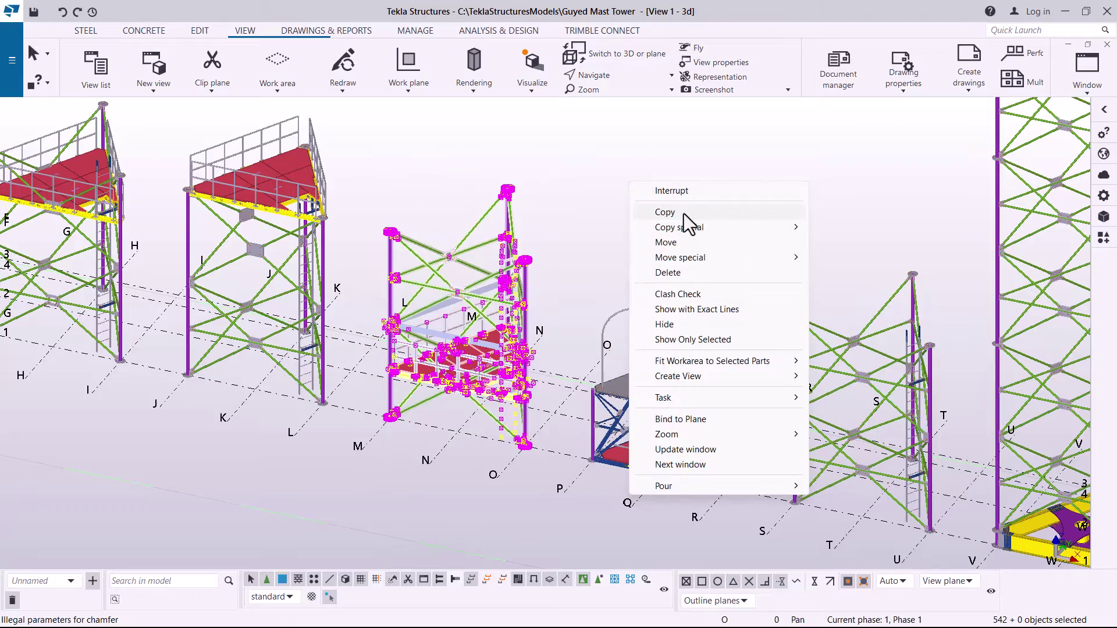
pyautogui.click(683, 214)
# - Copy it from the column base plate onto the mast top, expanding the work area
pyautogui.scroll(3, 371, 434)
pyautogui.scroll(6, 371, 434)
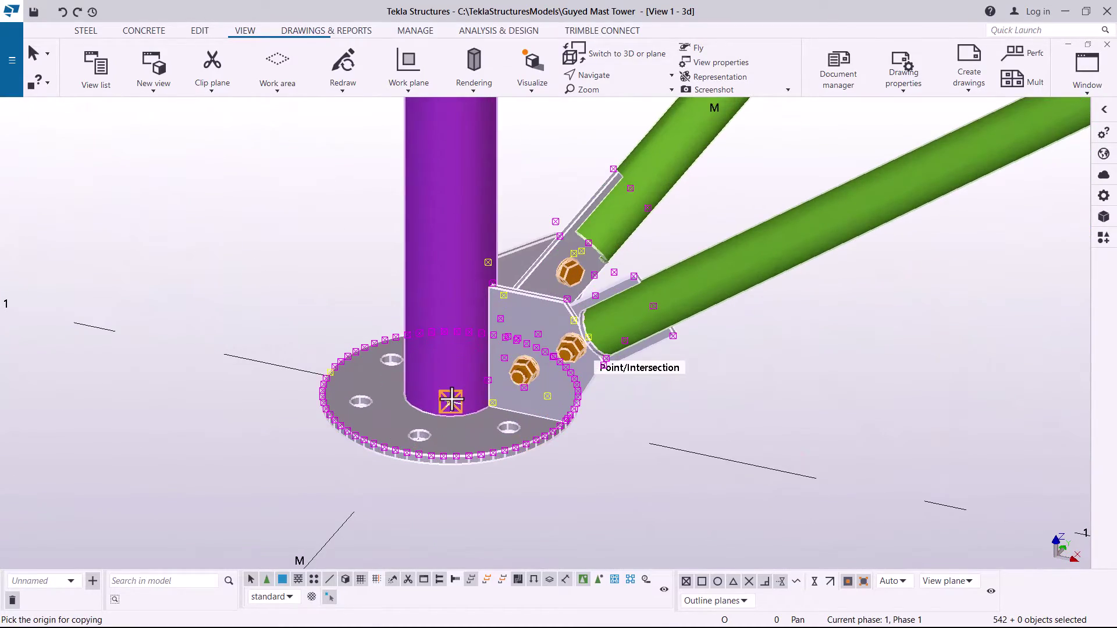
pyautogui.click(451, 400)
pyautogui.scroll(-8, 451, 401)
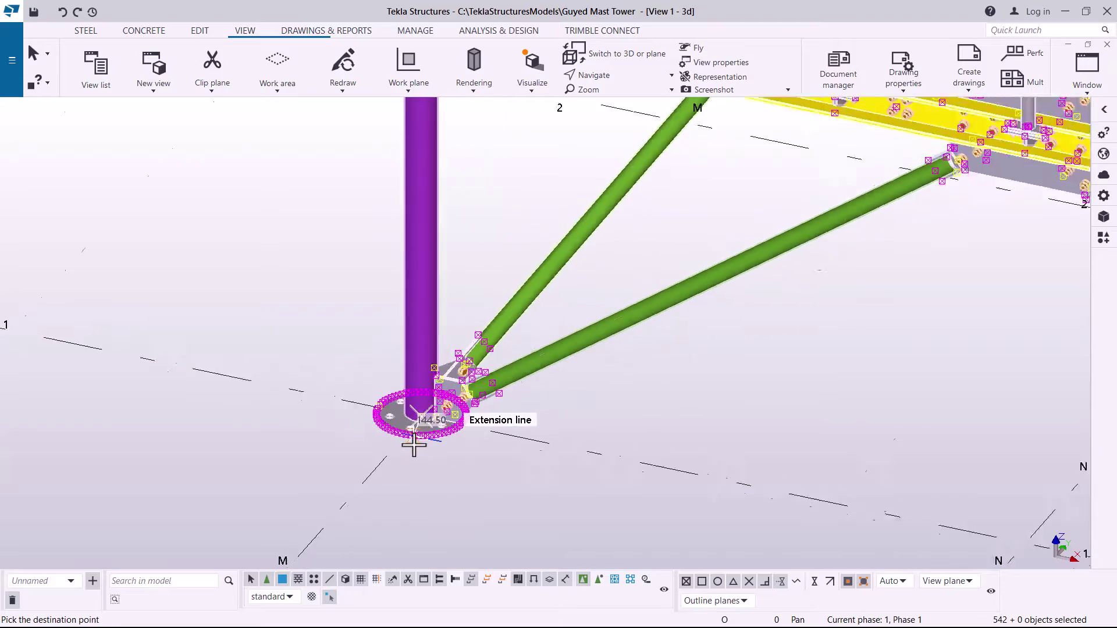
pyautogui.scroll(-6, 462, 474)
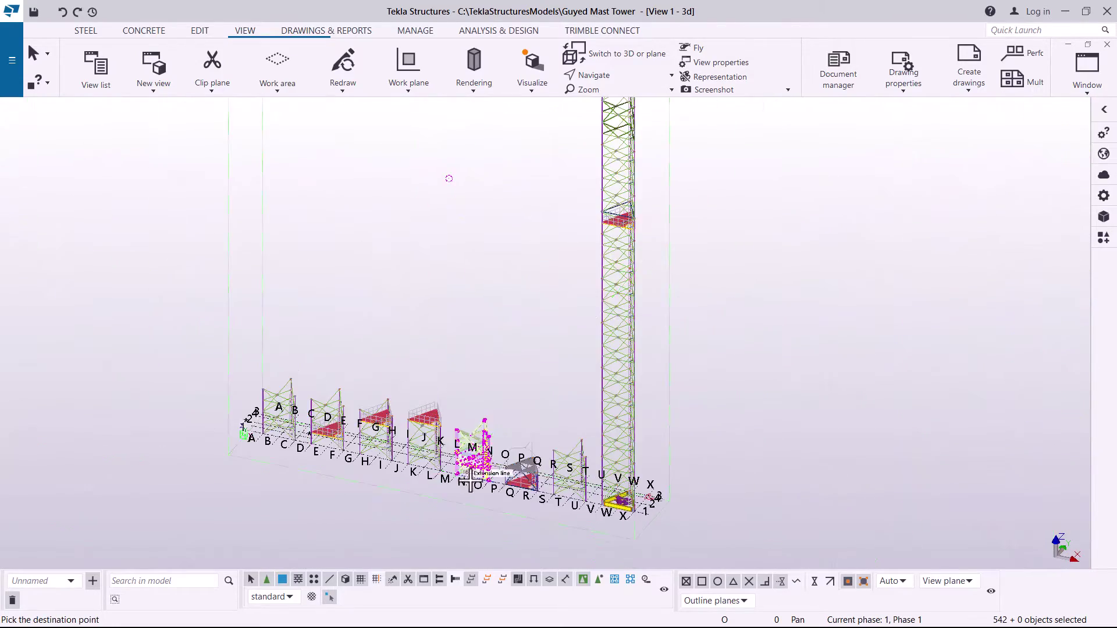
pyautogui.scroll(-5, 658, 320)
pyautogui.scroll(7, 599, 295)
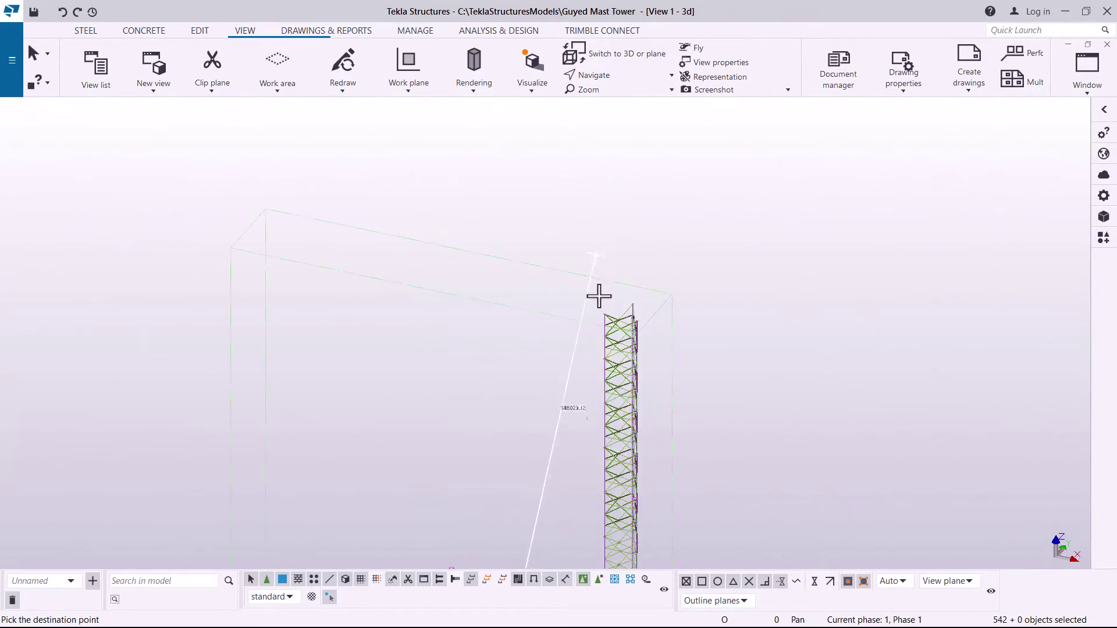
pyautogui.scroll(8, 613, 319)
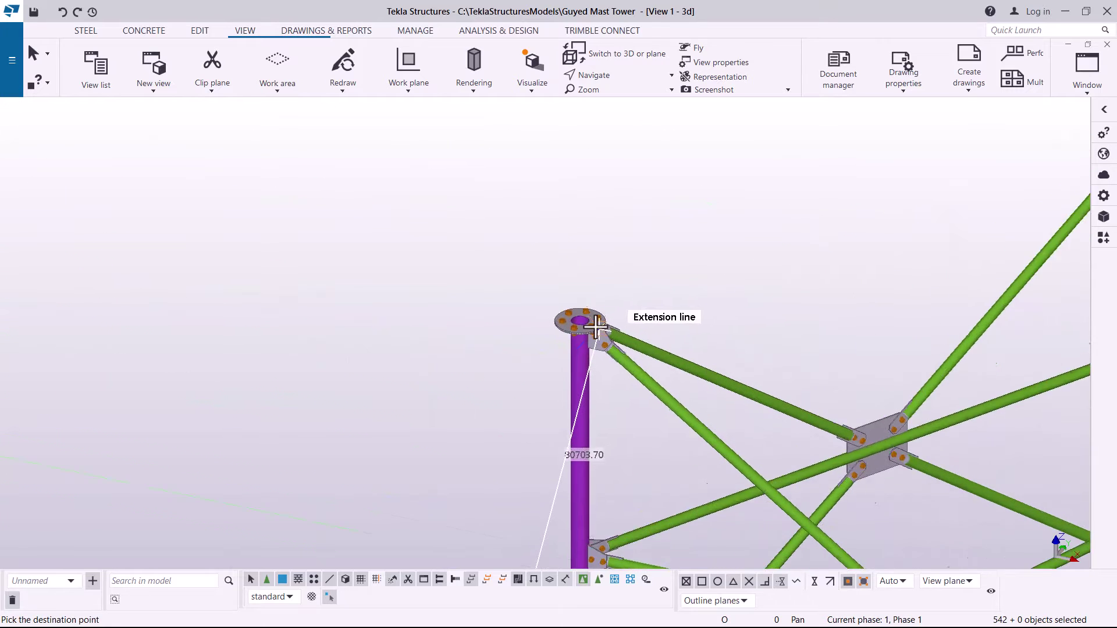
pyautogui.scroll(5, 568, 314)
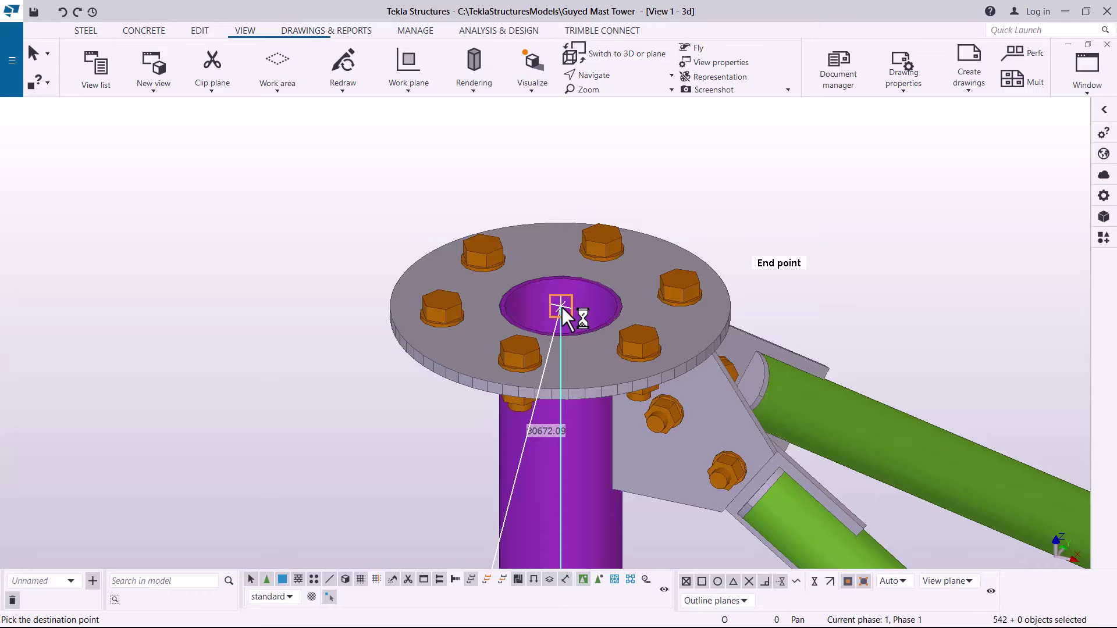
pyautogui.click(521, 344)
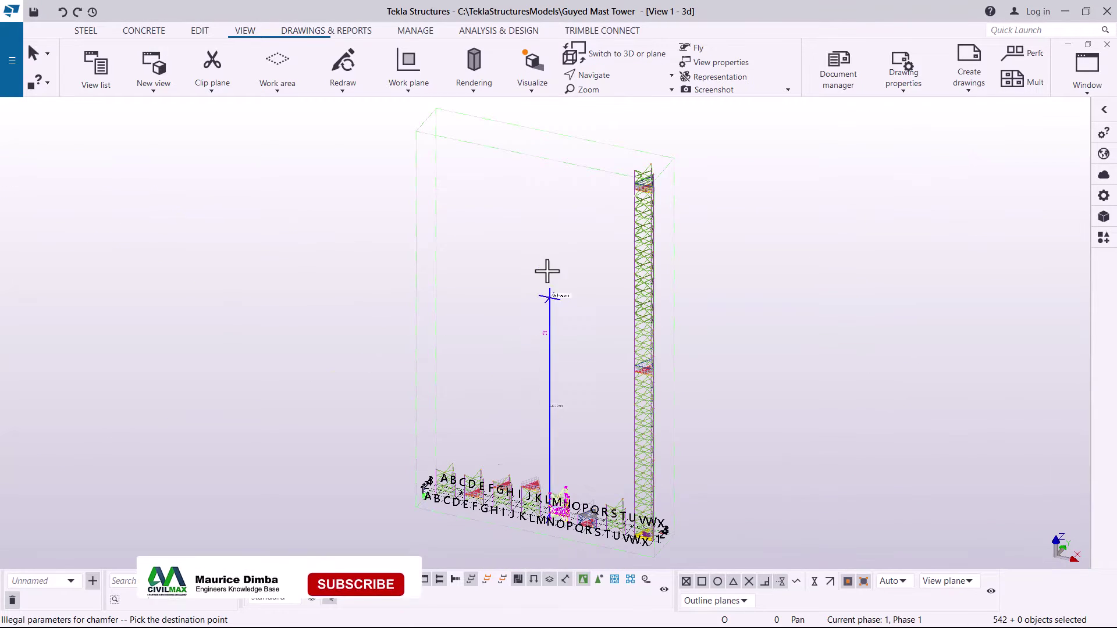
# - Interrupt the copy command
pyautogui.scroll(-5, 544, 266)
pyautogui.rightClick(643, 212)
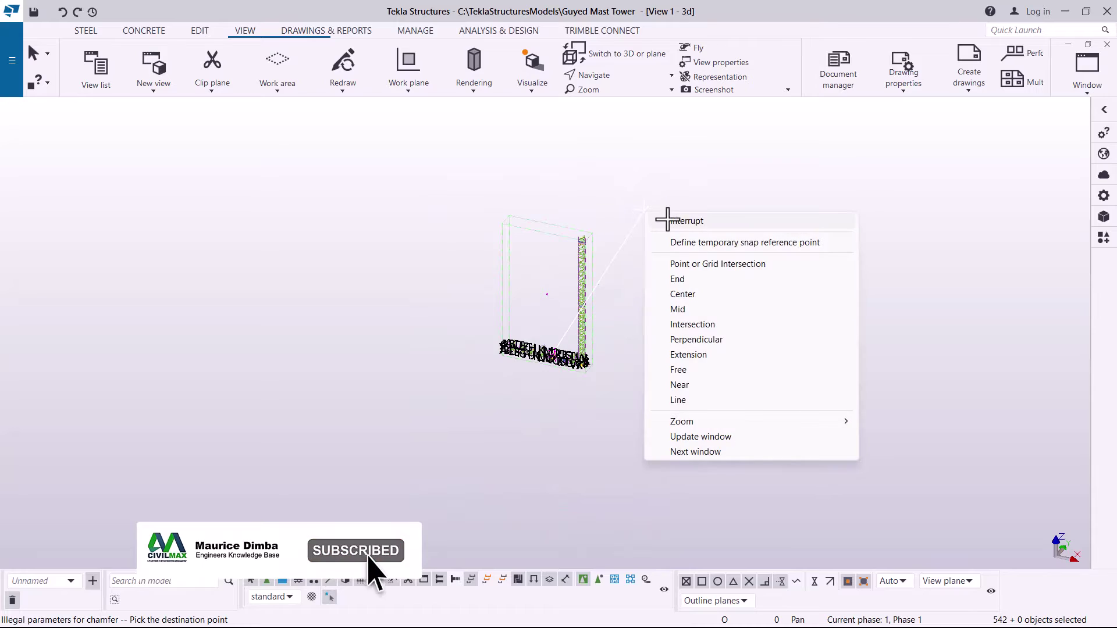
pyautogui.click(679, 223)
# - Copy the R–T lattice section from its column base onto the mast top and expand the work area
pyautogui.scroll(5, 581, 353)
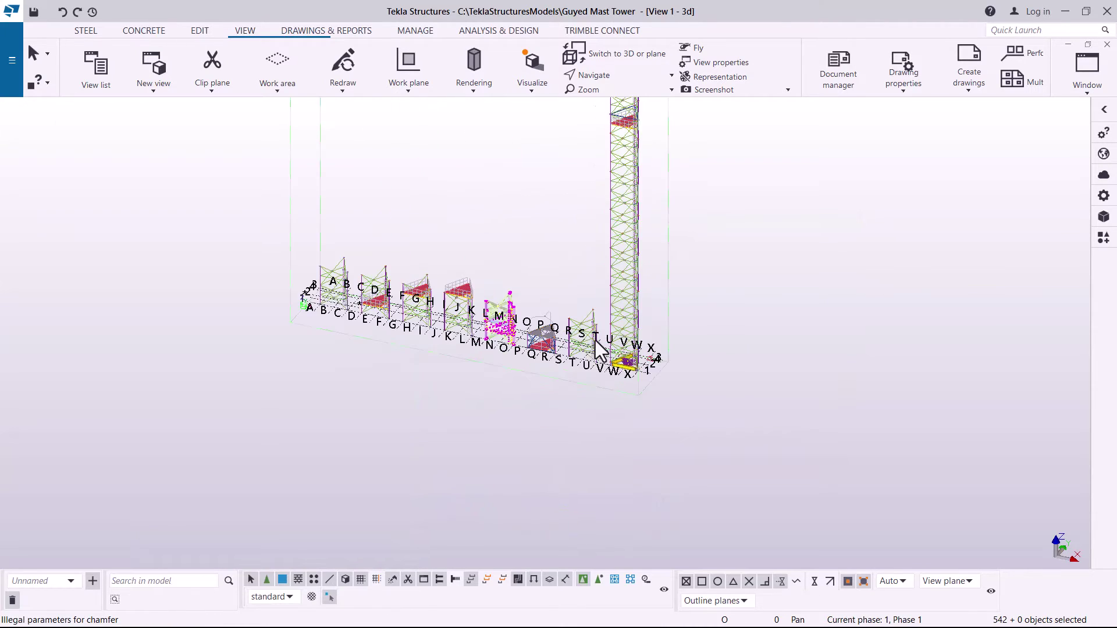
pyautogui.scroll(3, 596, 341)
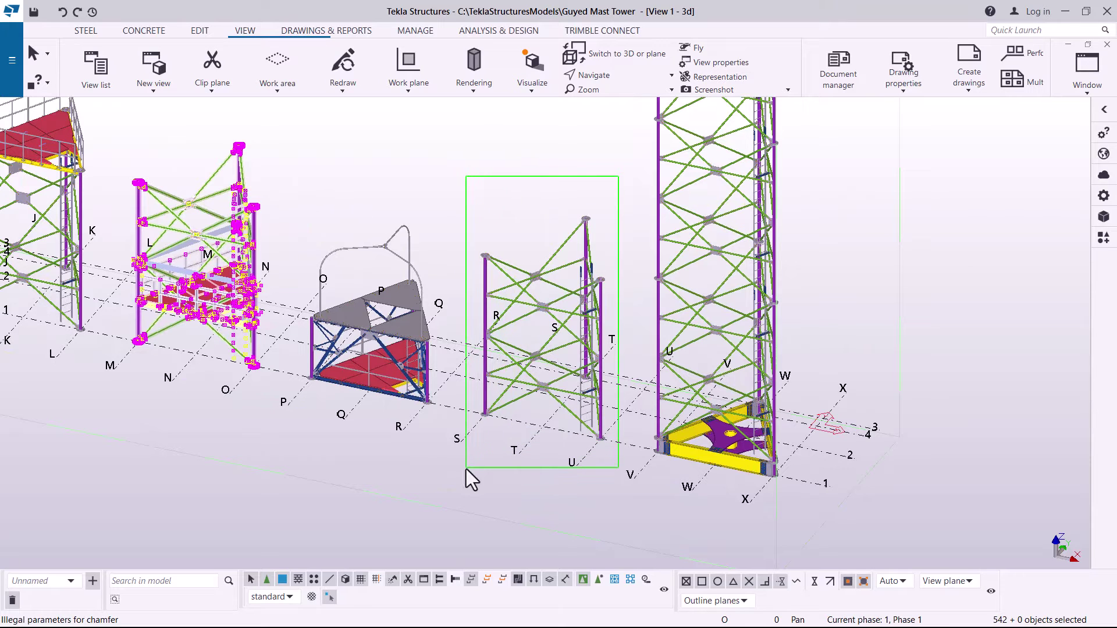
pyautogui.click(553, 241)
pyautogui.rightClick(518, 177)
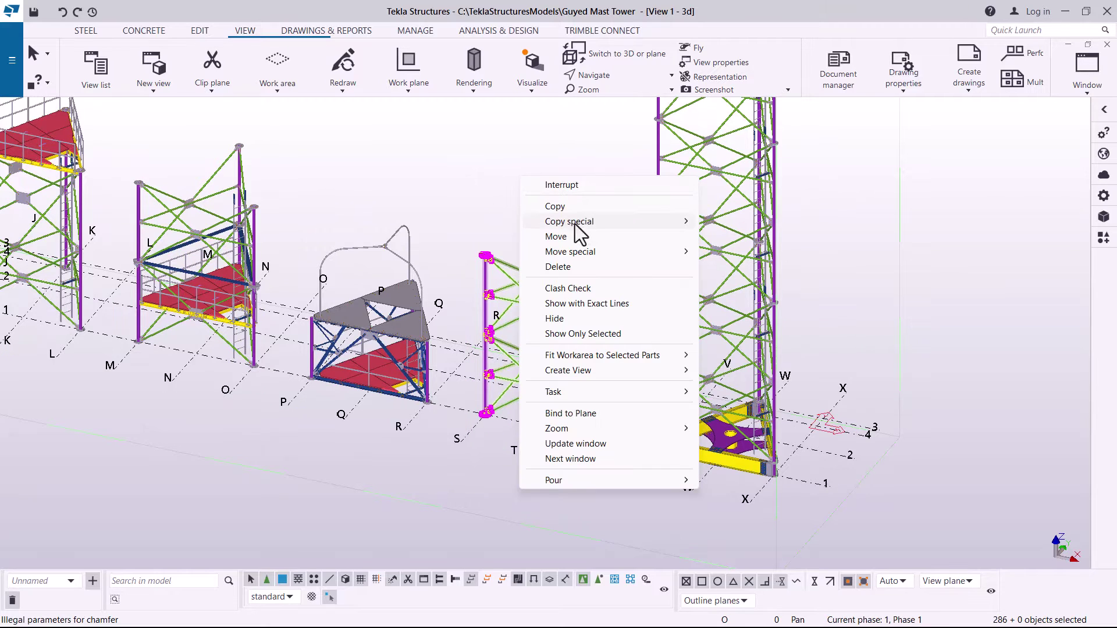
pyautogui.click(556, 211)
pyautogui.scroll(6, 483, 416)
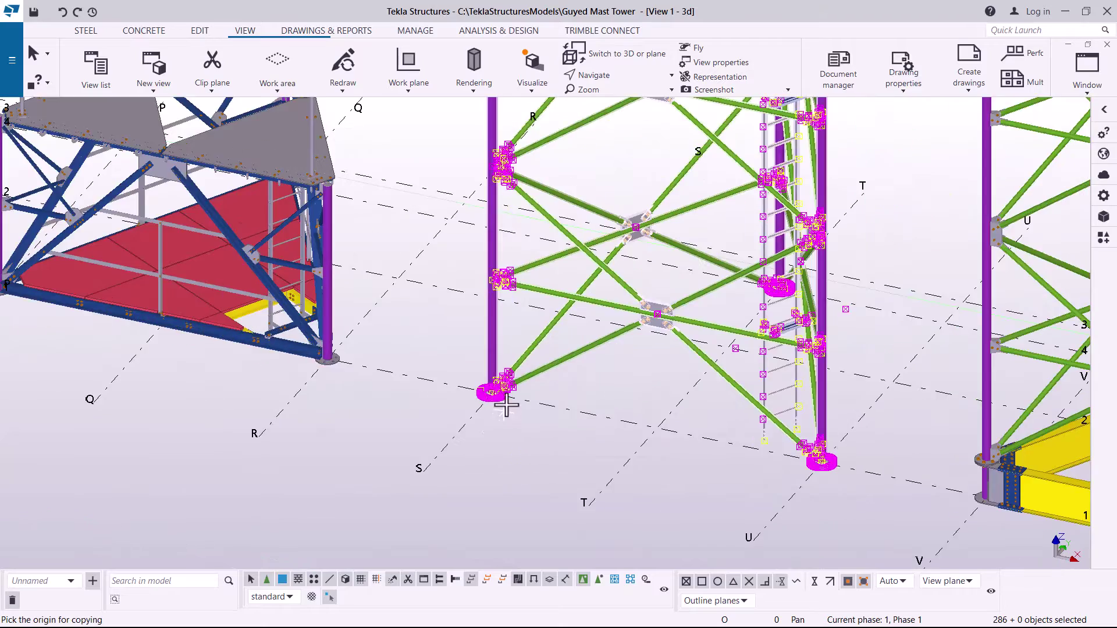
pyautogui.scroll(6, 497, 398)
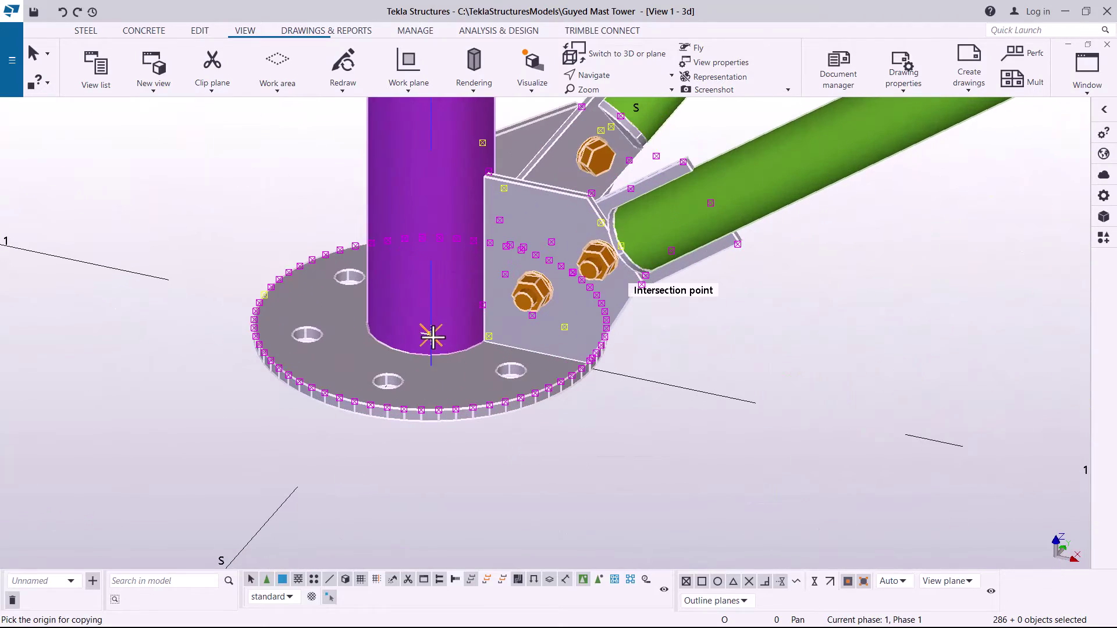
pyautogui.click(431, 335)
pyautogui.scroll(-10, 474, 386)
pyautogui.scroll(-10, 545, 429)
pyautogui.scroll(10, 621, 179)
pyautogui.scroll(8, 498, 179)
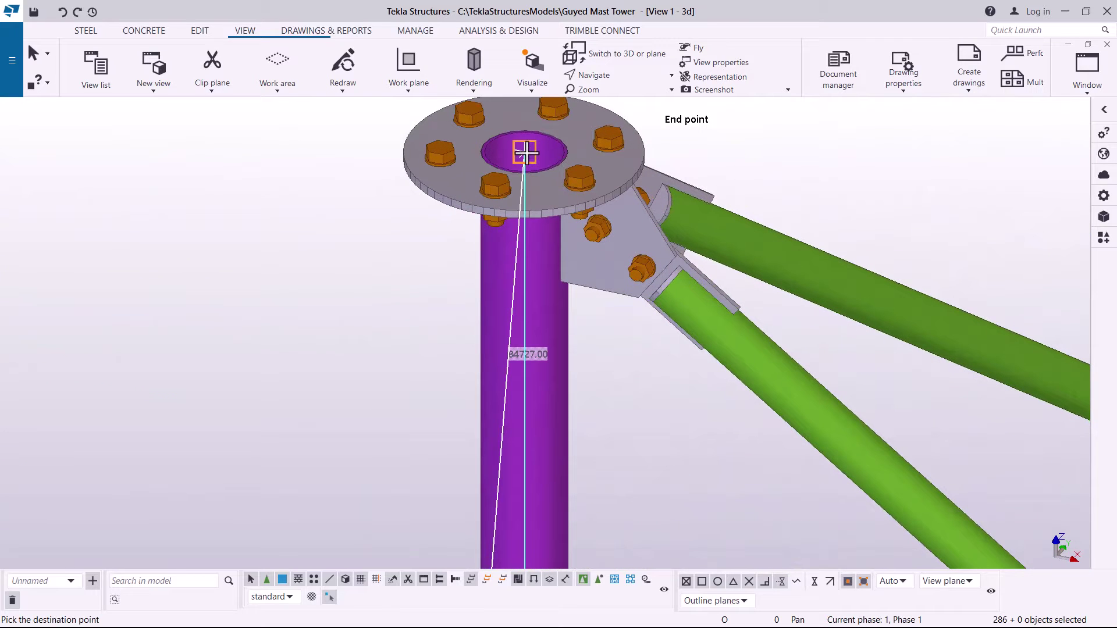
pyautogui.click(525, 152)
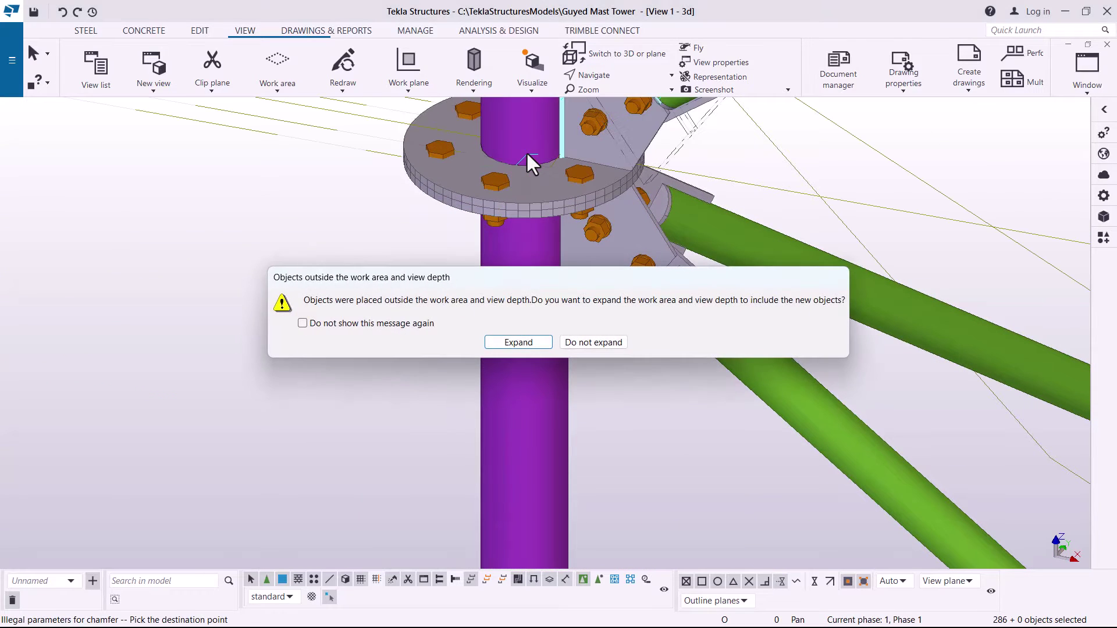
pyautogui.click(509, 341)
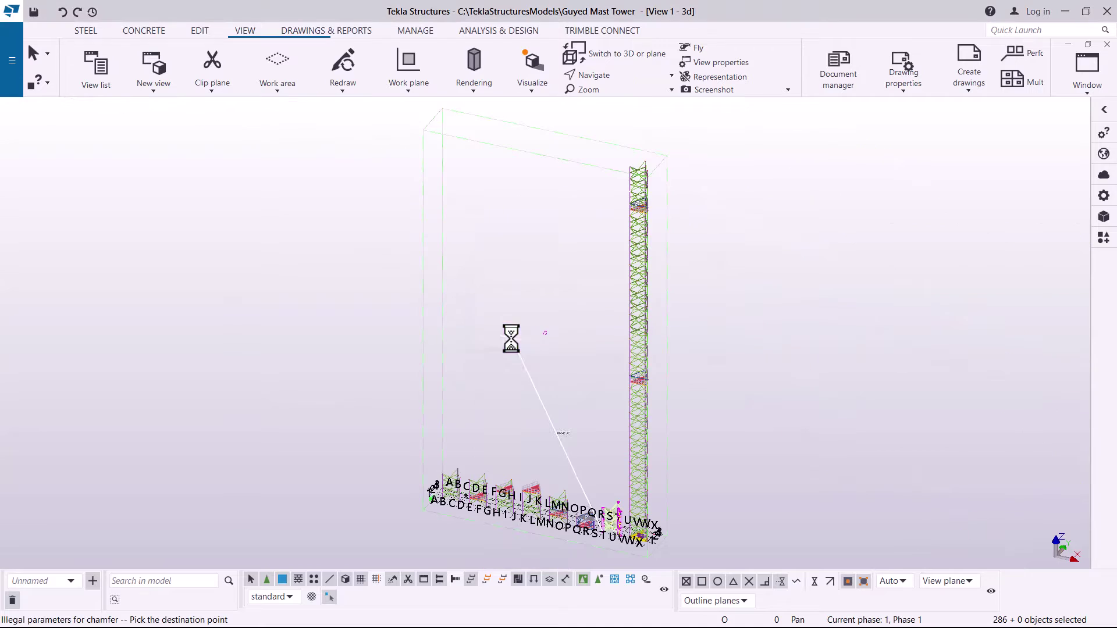
# - Place a second lattice section copy on the new mast top and expand the work area again
pyautogui.scroll(5, 619, 241)
pyautogui.scroll(8, 605, 244)
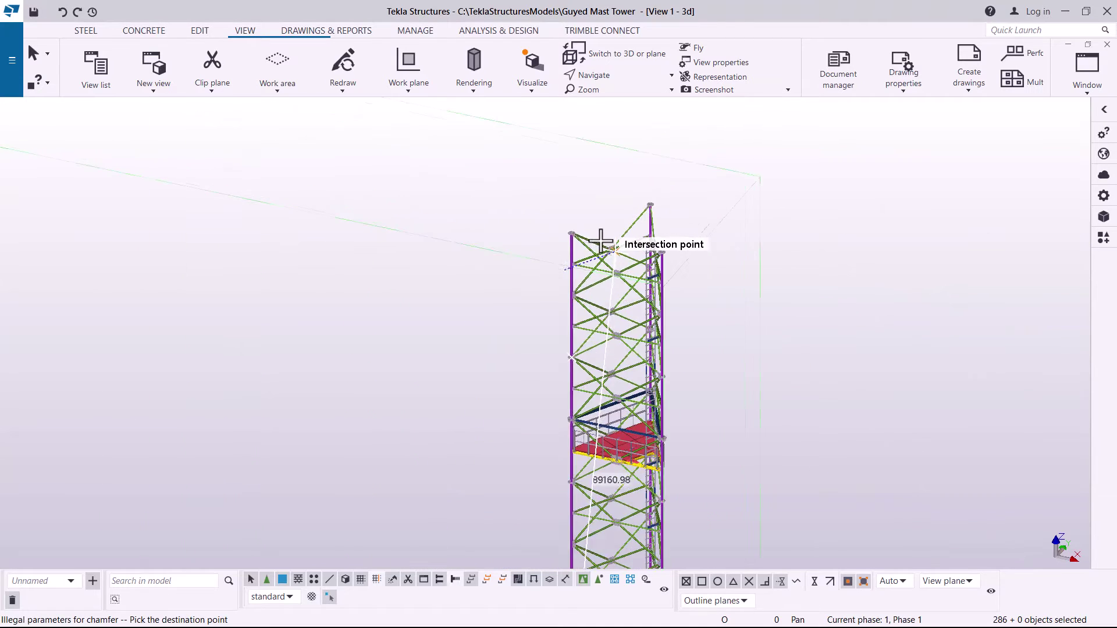
pyautogui.scroll(4, 534, 239)
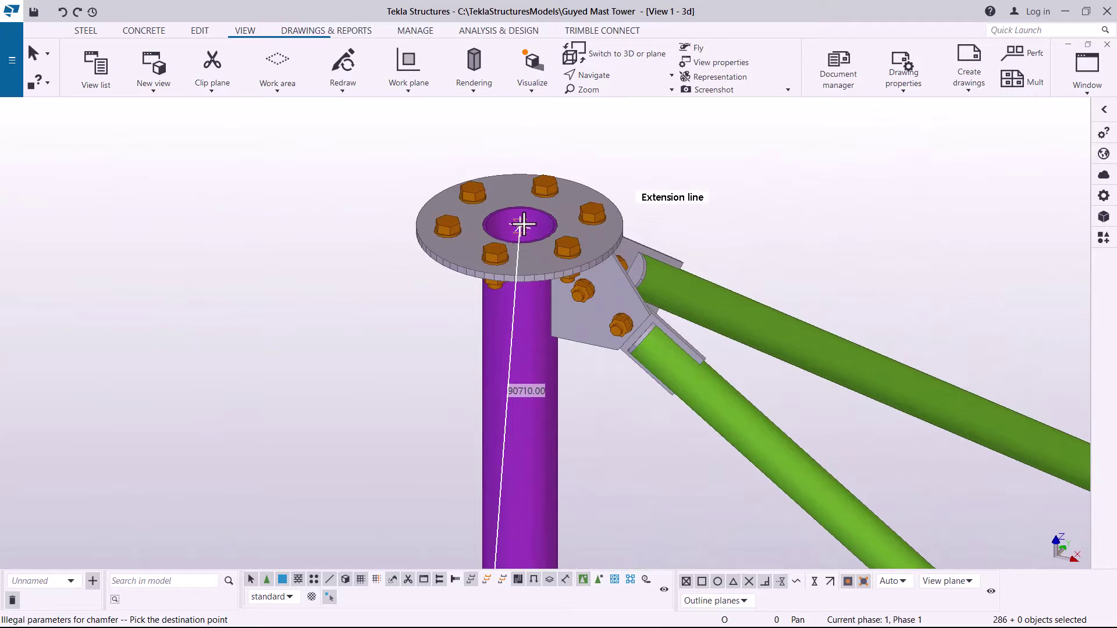
pyautogui.scroll(2, 522, 227)
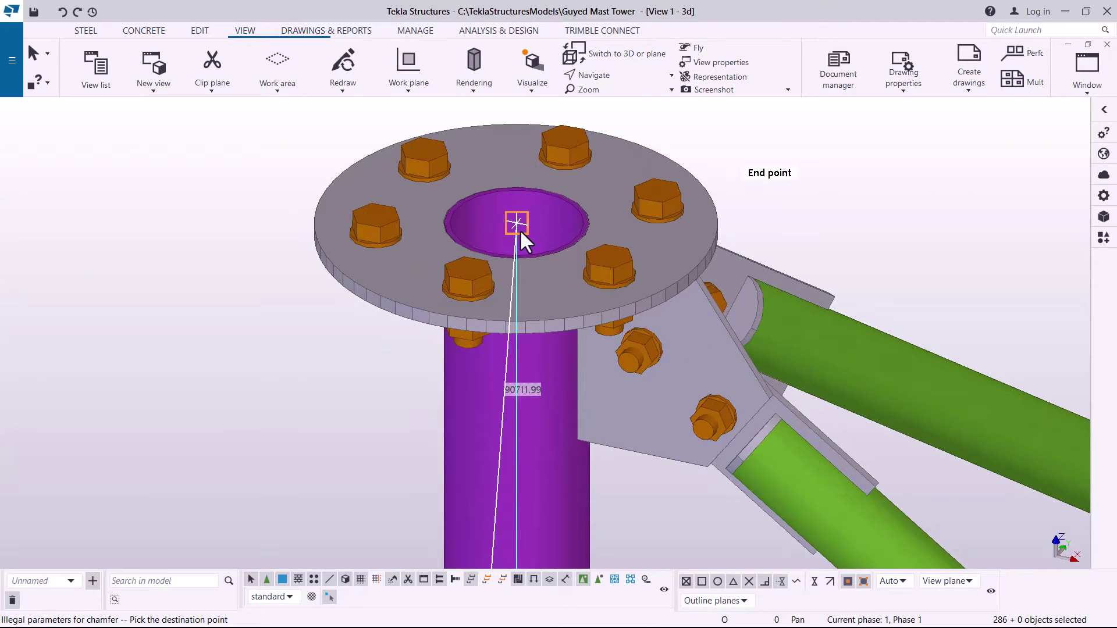
pyautogui.click(519, 229)
pyautogui.click(517, 342)
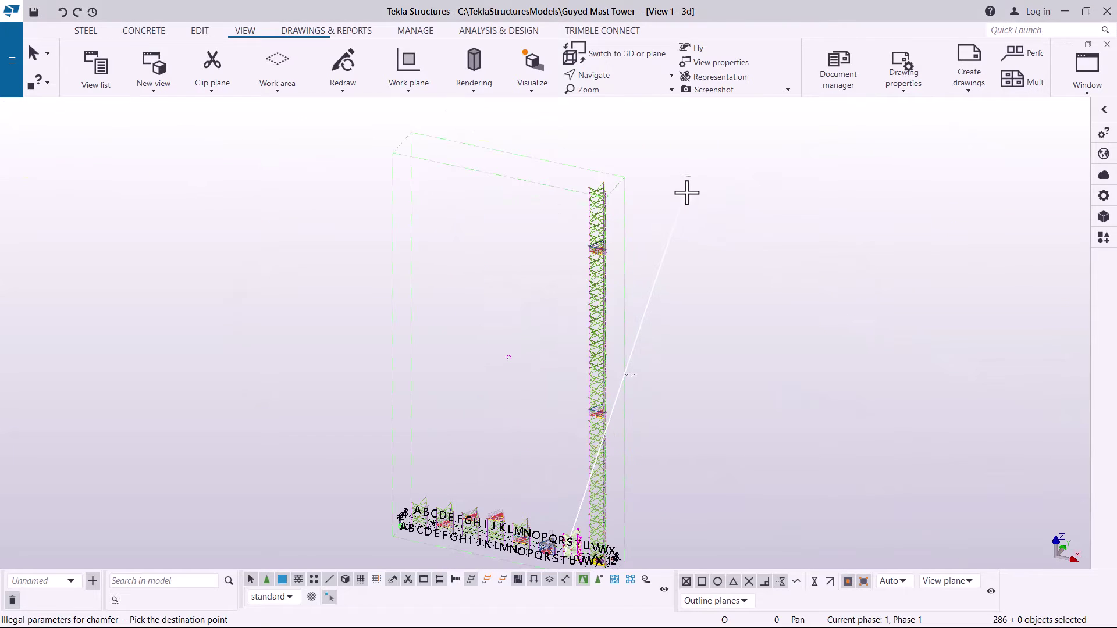
pyautogui.rightClick(691, 175)
# - End the lattice copying and start copying the area-selected grey-topped platform section
pyautogui.click(724, 183)
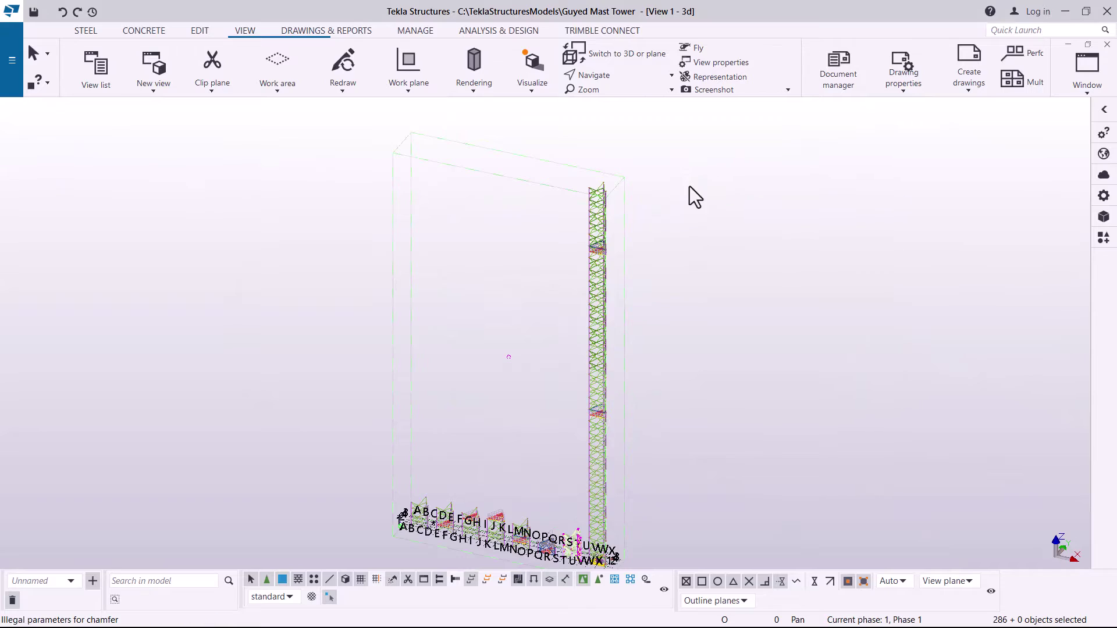
pyautogui.scroll(5, 602, 360)
pyautogui.scroll(5, 606, 414)
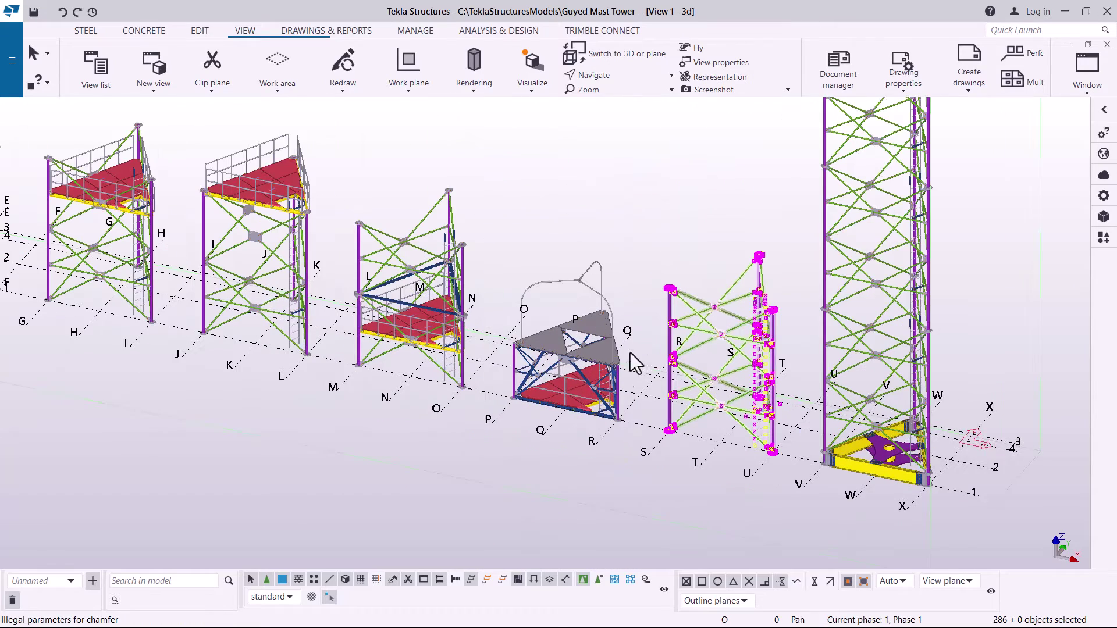
pyautogui.moveTo(636, 207); pyautogui.dragTo(501, 476)
pyautogui.rightClick(627, 198)
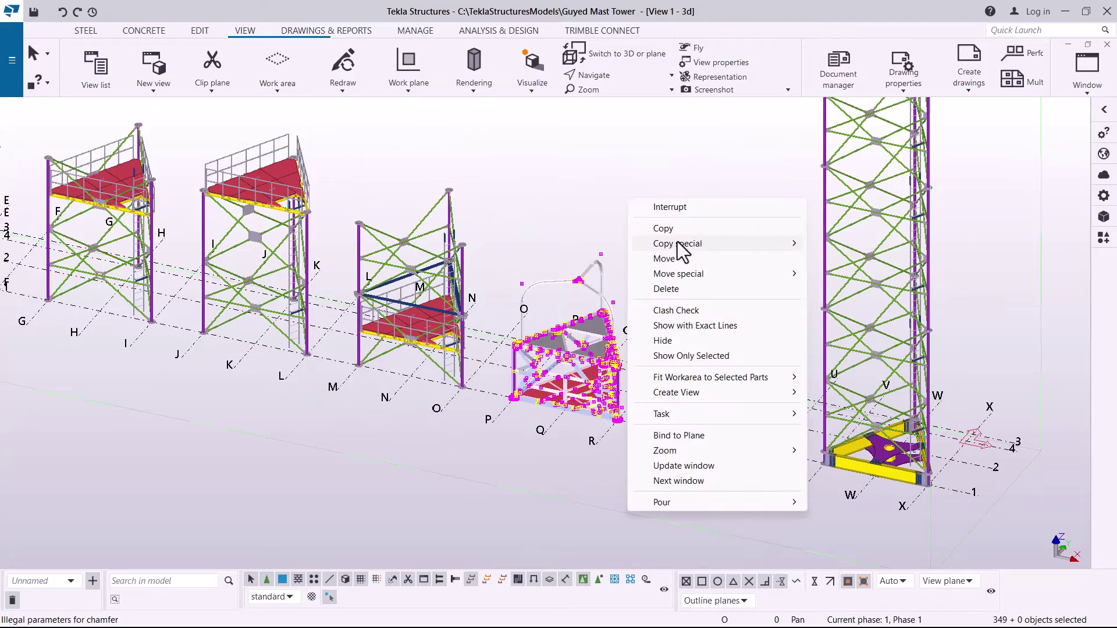
pyautogui.click(663, 229)
# - Place the platform copy from its column base onto the mast top and expand the work area
pyautogui.scroll(6, 541, 419)
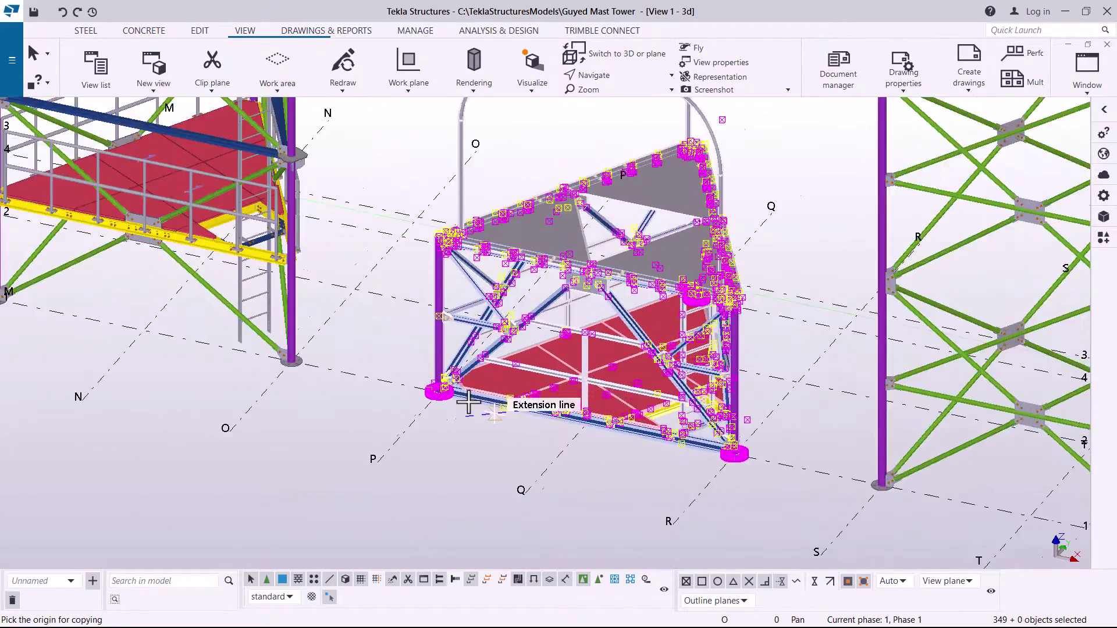
pyautogui.scroll(6, 417, 384)
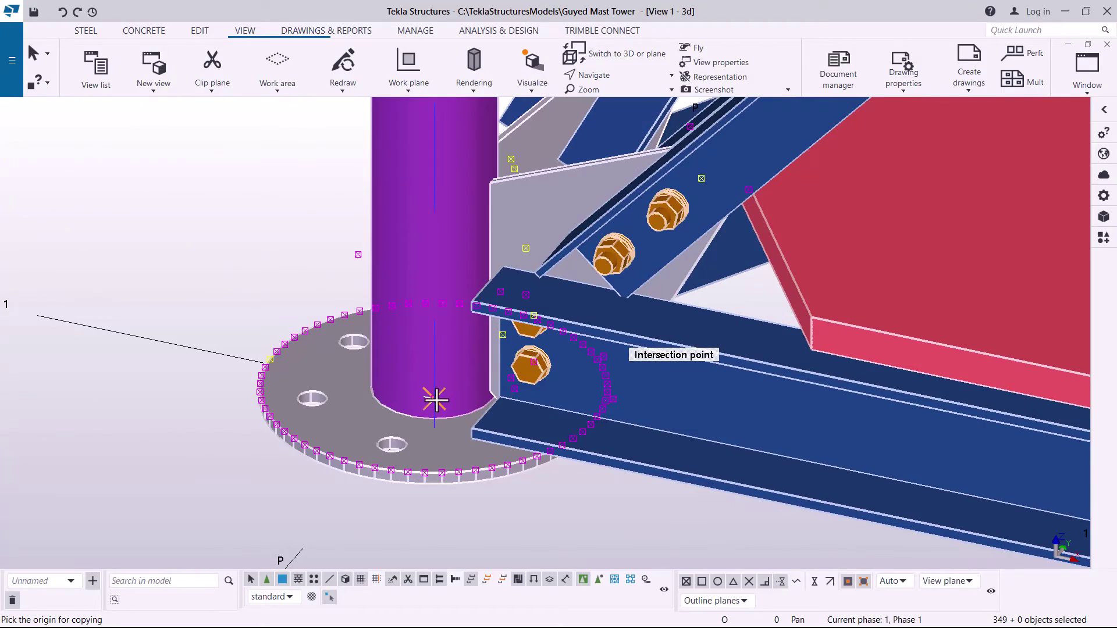
pyautogui.click(433, 399)
pyautogui.scroll(-10, 442, 401)
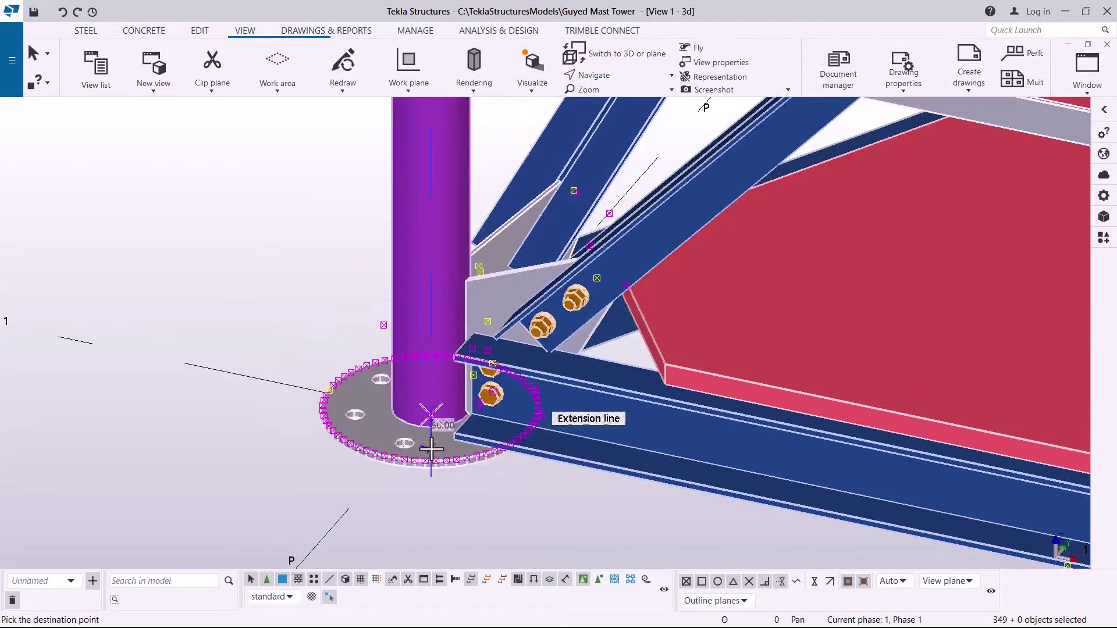
pyautogui.scroll(-10, 498, 468)
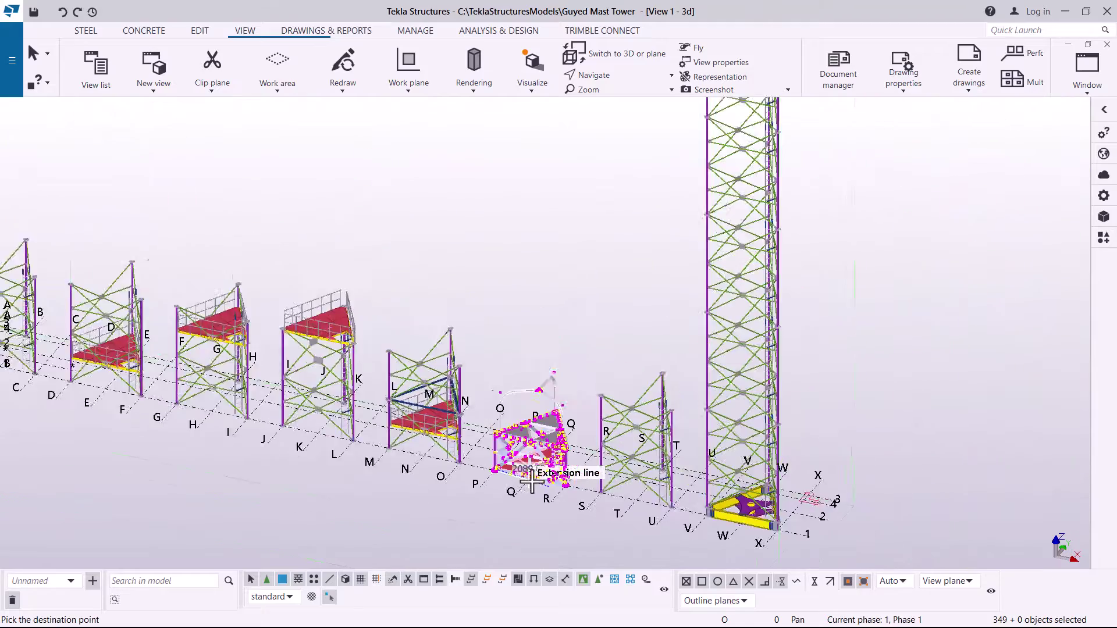
pyautogui.scroll(10, 599, 116)
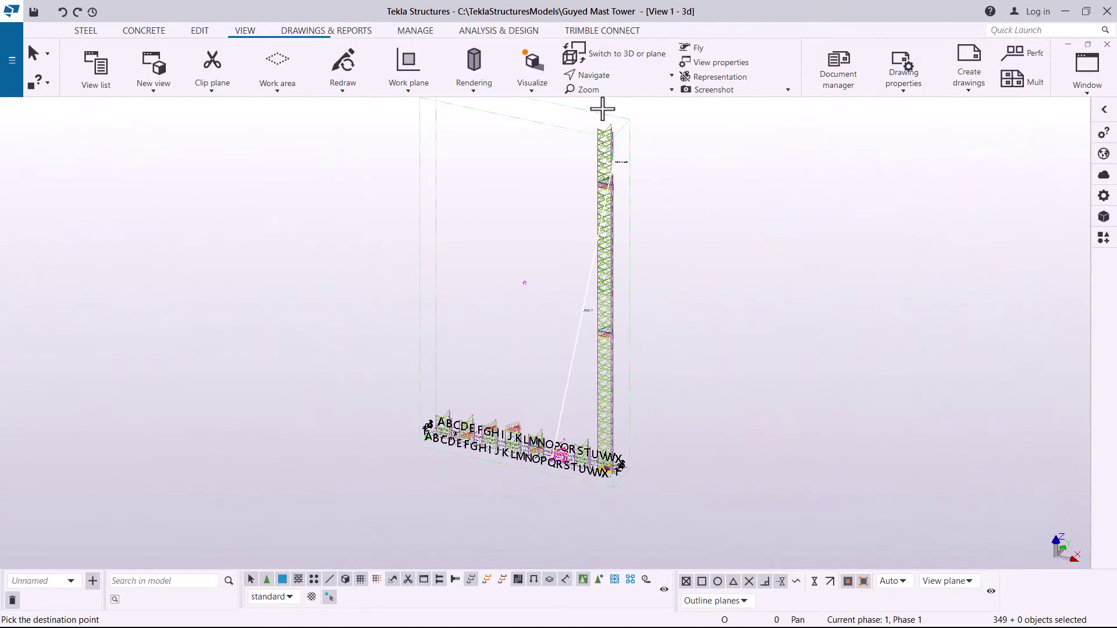
pyautogui.scroll(8, 575, 136)
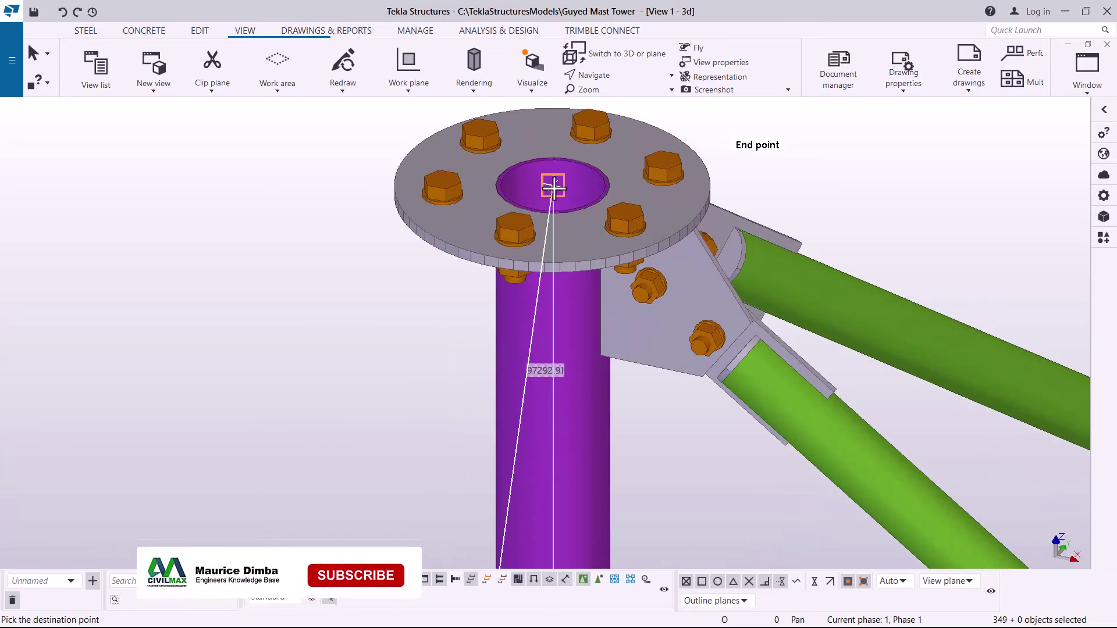
pyautogui.click(554, 188)
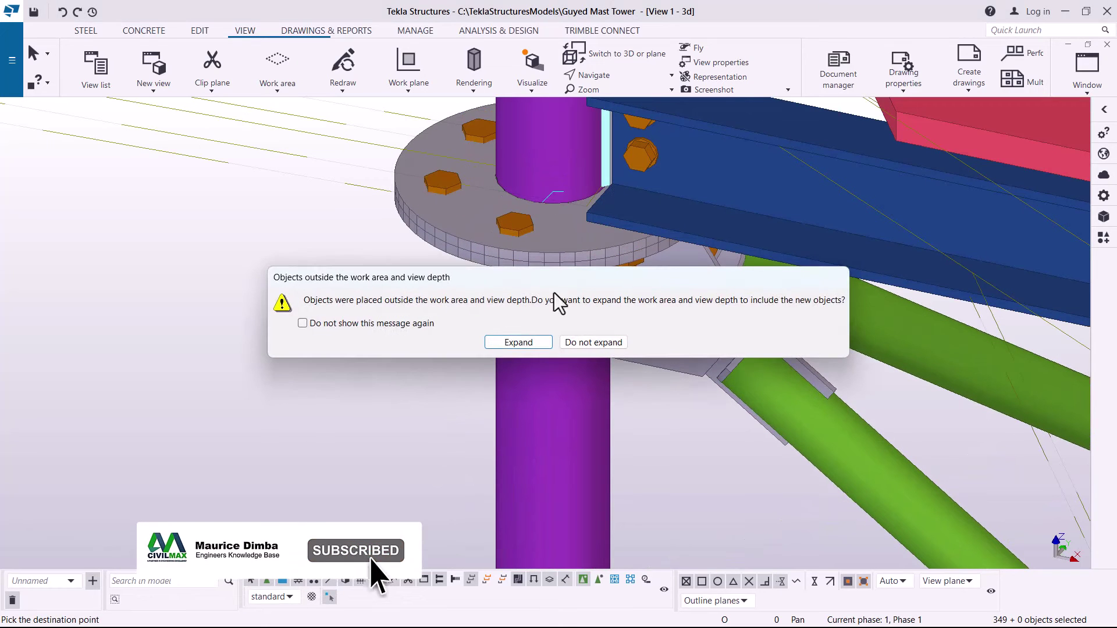
pyautogui.click(521, 346)
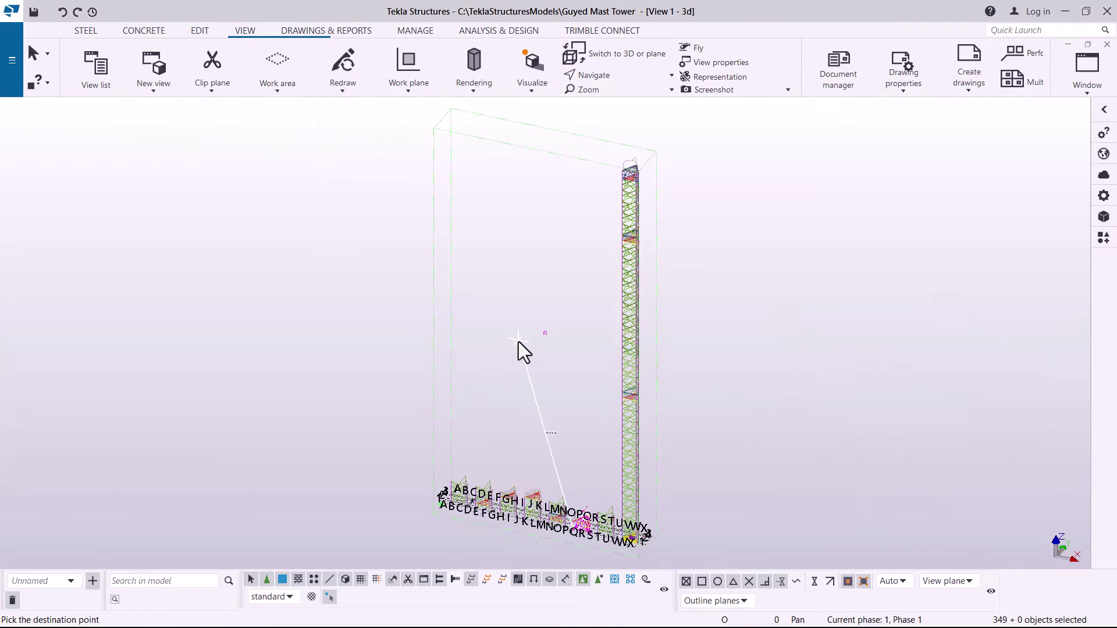
pyautogui.rightClick(731, 227)
# - Interrupt the unfinished point-picking command and redraw the model view
pyautogui.click(750, 235)
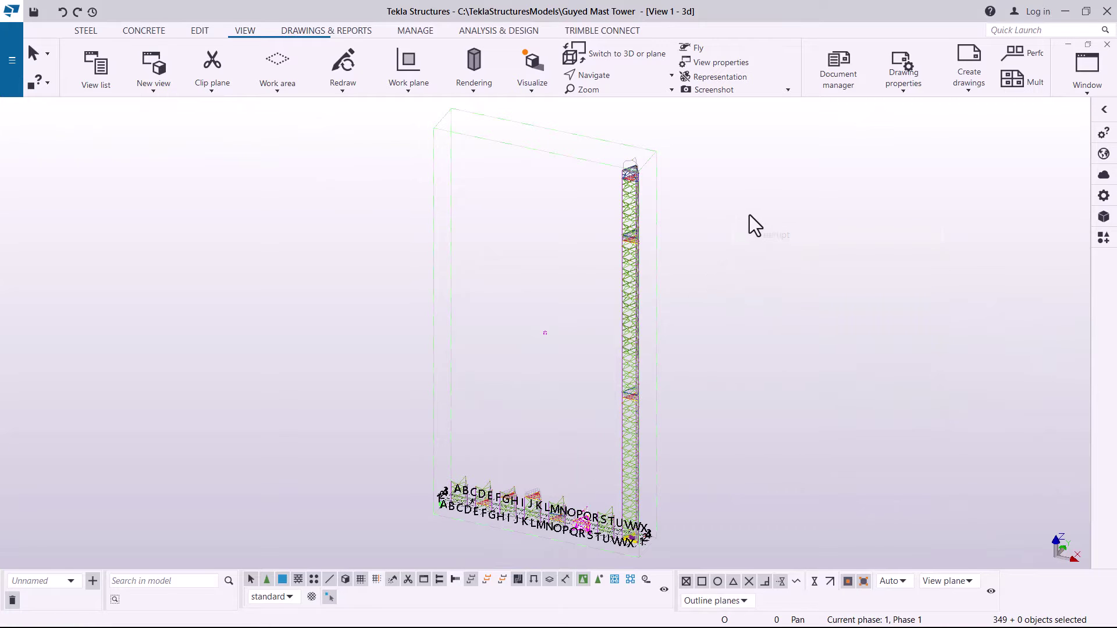
pyautogui.rightClick(740, 196)
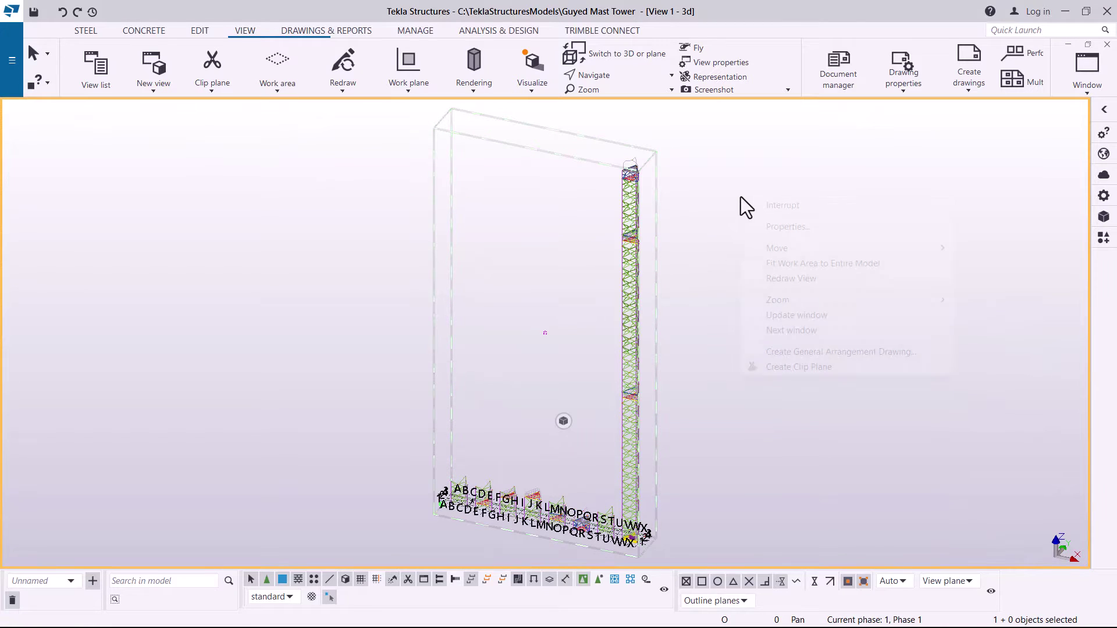
pyautogui.click(784, 279)
pyautogui.scroll(10, 640, 180)
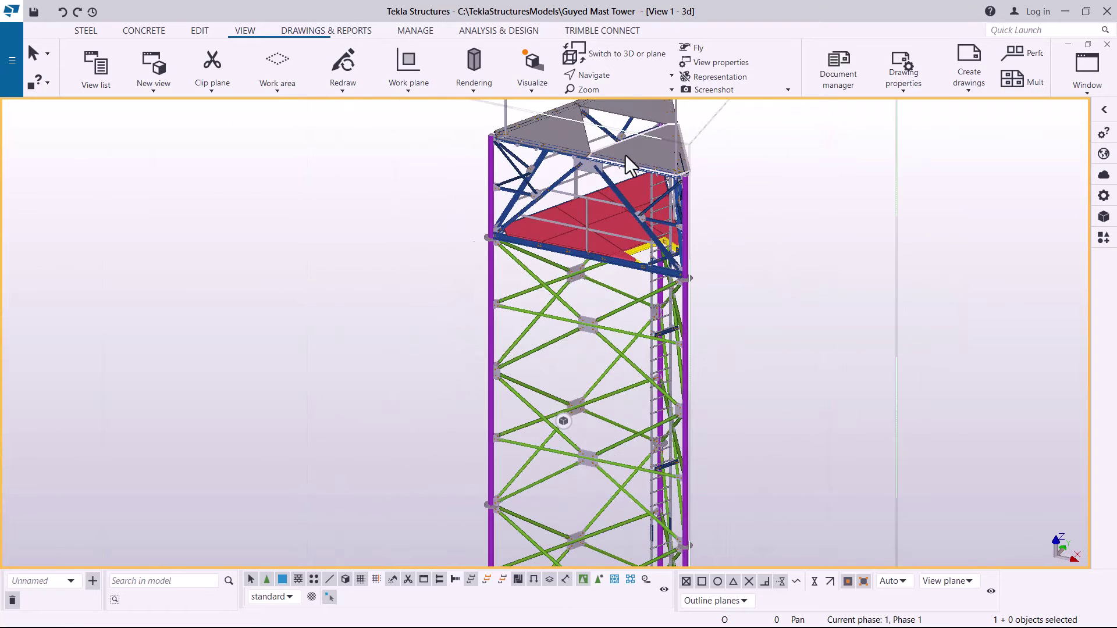
# - Orbit the model around a rotation point near the upper platform
pyautogui.click(613, 75)
pyautogui.click(616, 96)
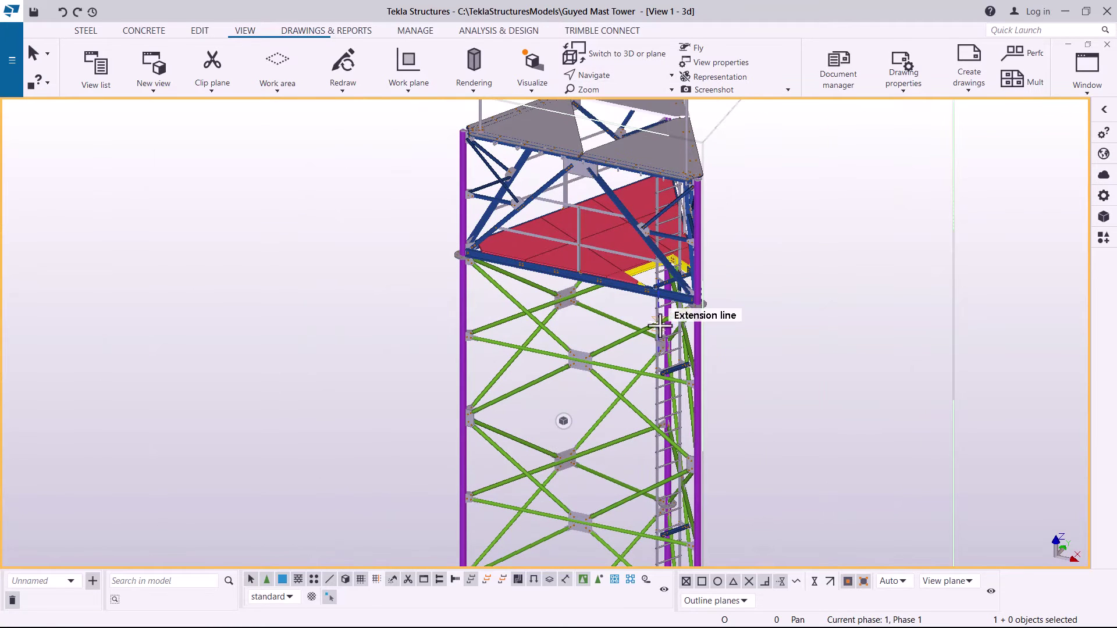
pyautogui.click(657, 355)
pyautogui.moveTo(625, 291); pyautogui.dragTo(463, 255)
pyautogui.scroll(6, 727, 391)
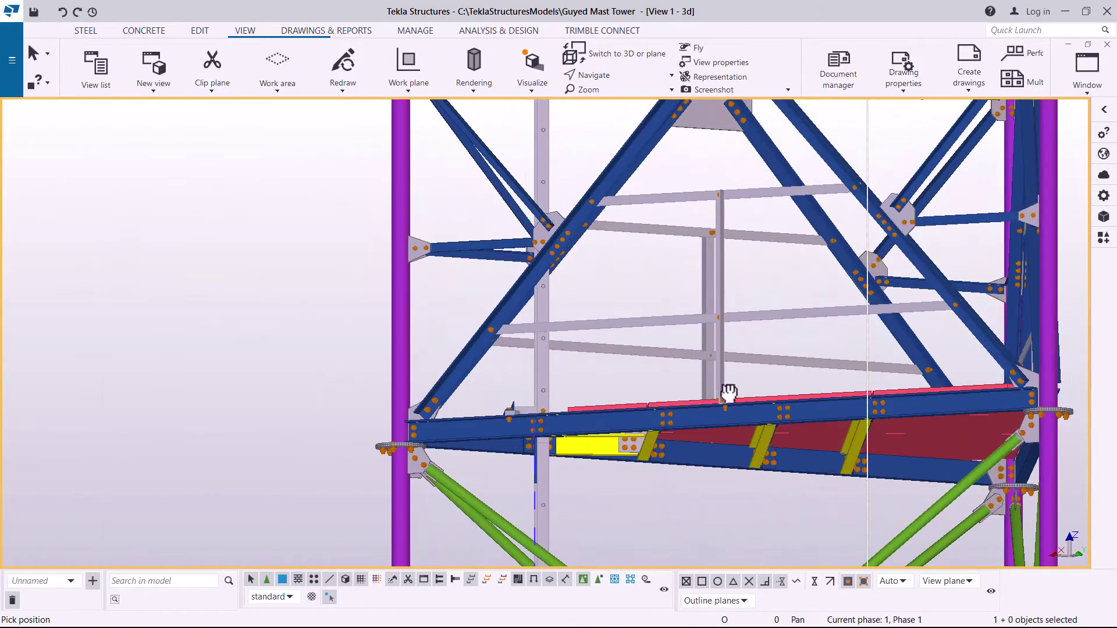
# - Orbit the view to show the platform's red floor plates
pyautogui.click(610, 77)
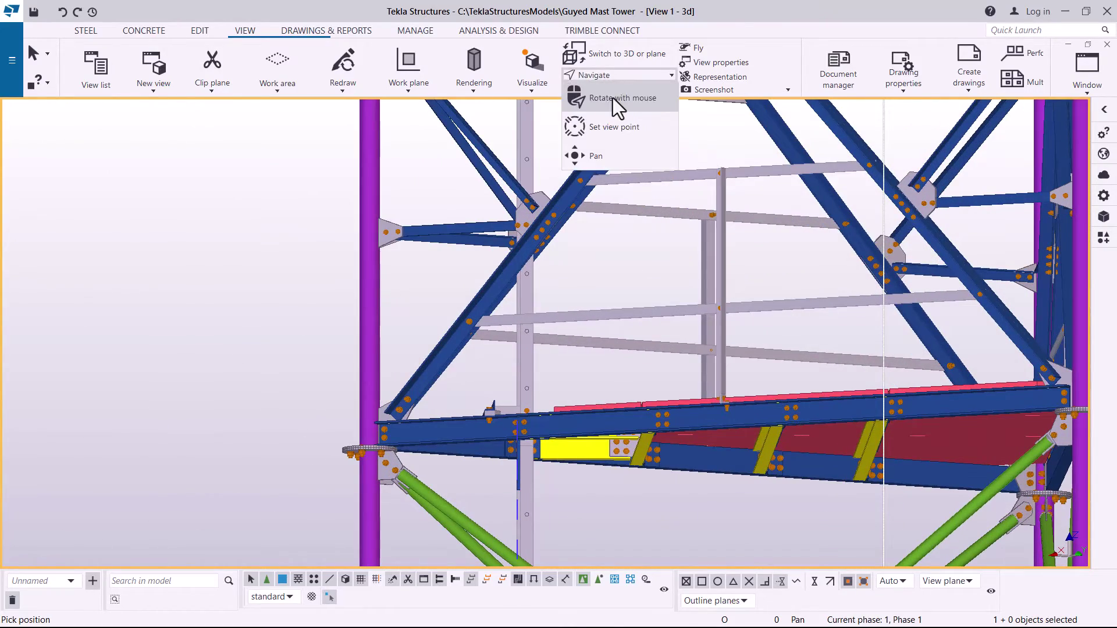
pyautogui.click(615, 106)
pyautogui.keyDown('ctrl'); pyautogui.moveTo(737, 397); pyautogui.dragTo(585, 374, button='middle'); pyautogui.keyUp('ctrl')
pyautogui.scroll(5, 531, 418)
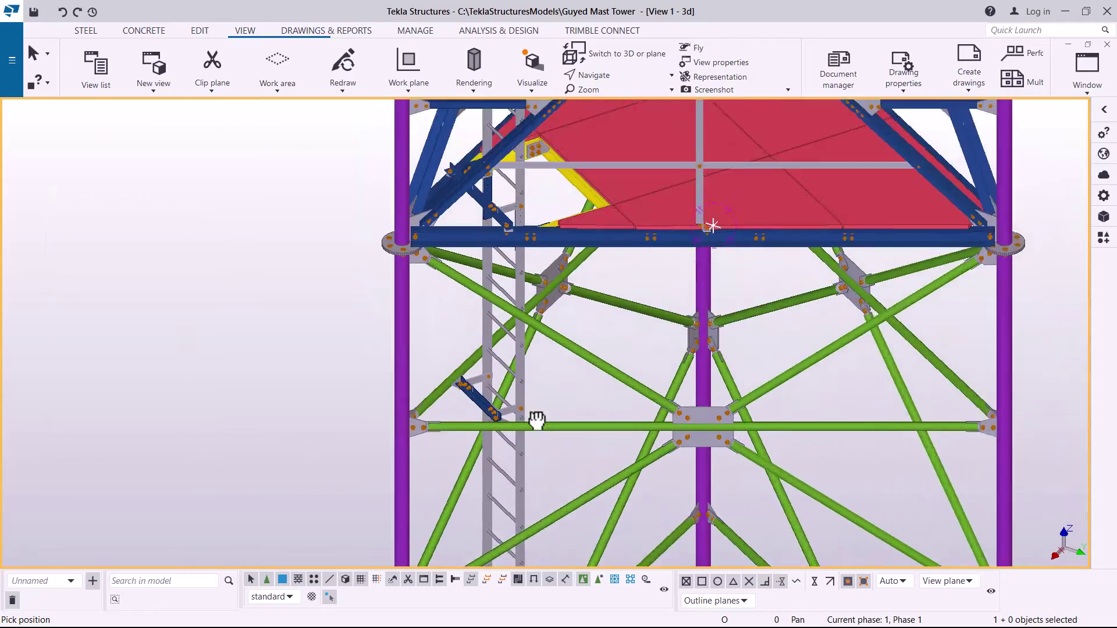
pyautogui.scroll(-5, 517, 333)
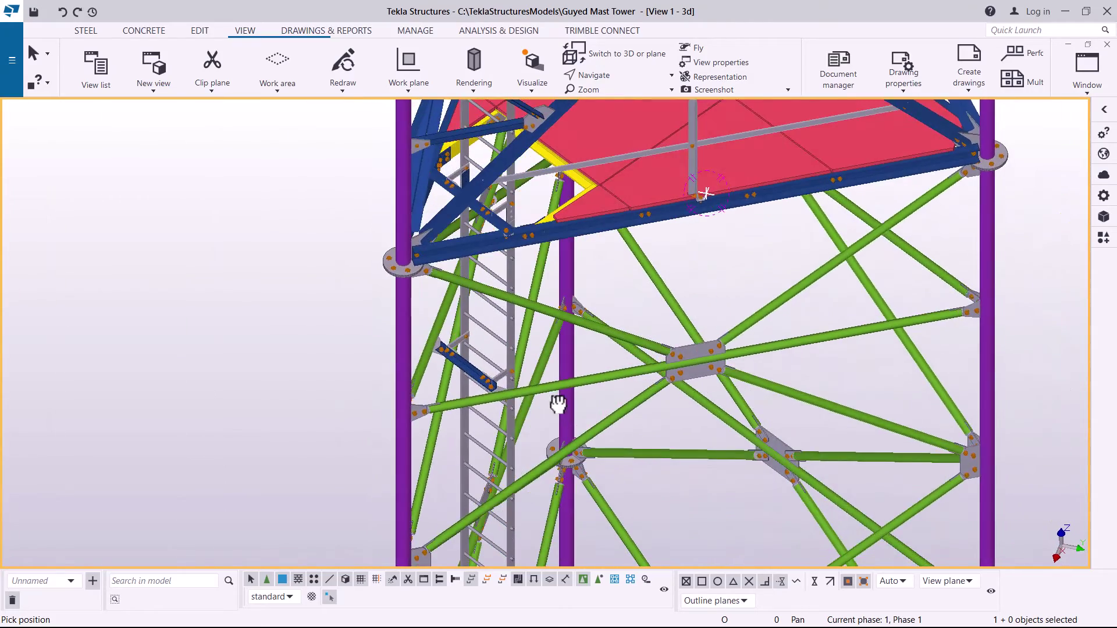
pyautogui.scroll(6, 473, 399)
pyautogui.scroll(1, 504, 365)
# - Orbit and zoom around the blue angle bracket tying the ladder to the lattice
pyautogui.click(614, 77)
pyautogui.click(608, 103)
pyautogui.moveTo(580, 336); pyautogui.dragTo(542, 300)
pyautogui.scroll(-10, 578, 274)
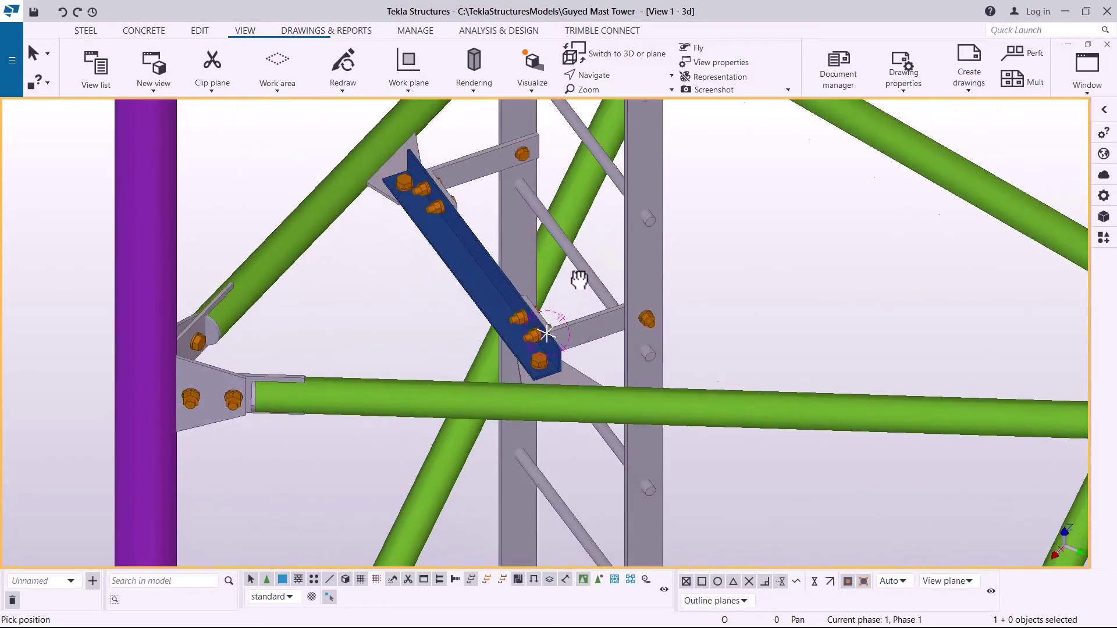
pyautogui.scroll(5, 573, 412)
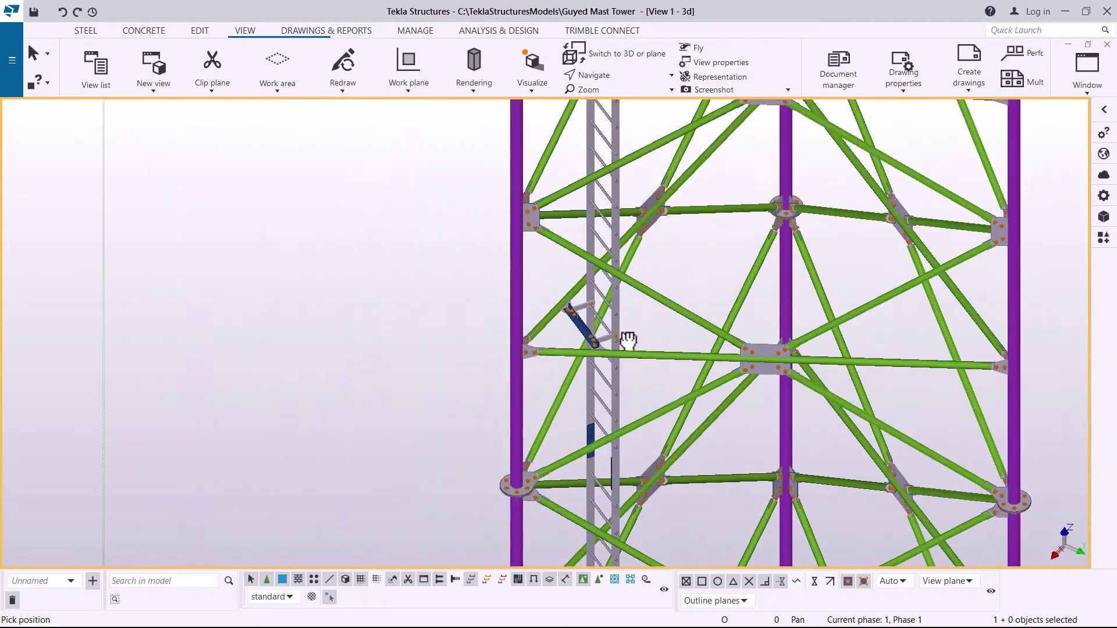
pyautogui.scroll(-3, 619, 342)
pyautogui.scroll(-2, 545, 406)
pyautogui.scroll(3, 504, 379)
pyautogui.scroll(-2, 568, 399)
pyautogui.scroll(4, 529, 512)
pyautogui.scroll(5, 529, 512)
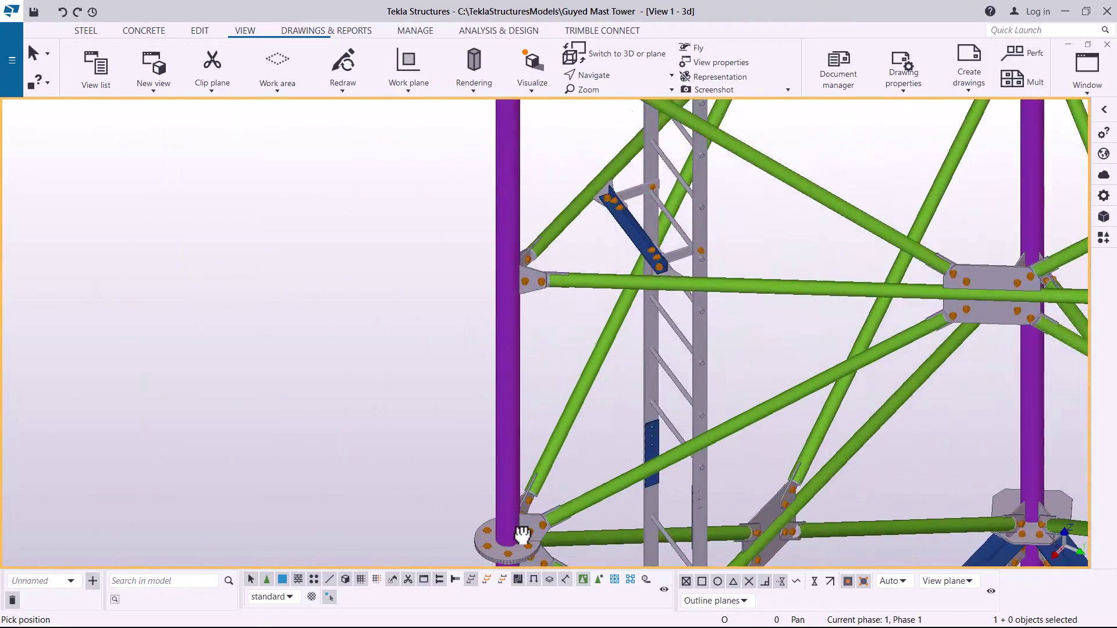
pyautogui.scroll(-6, 516, 316)
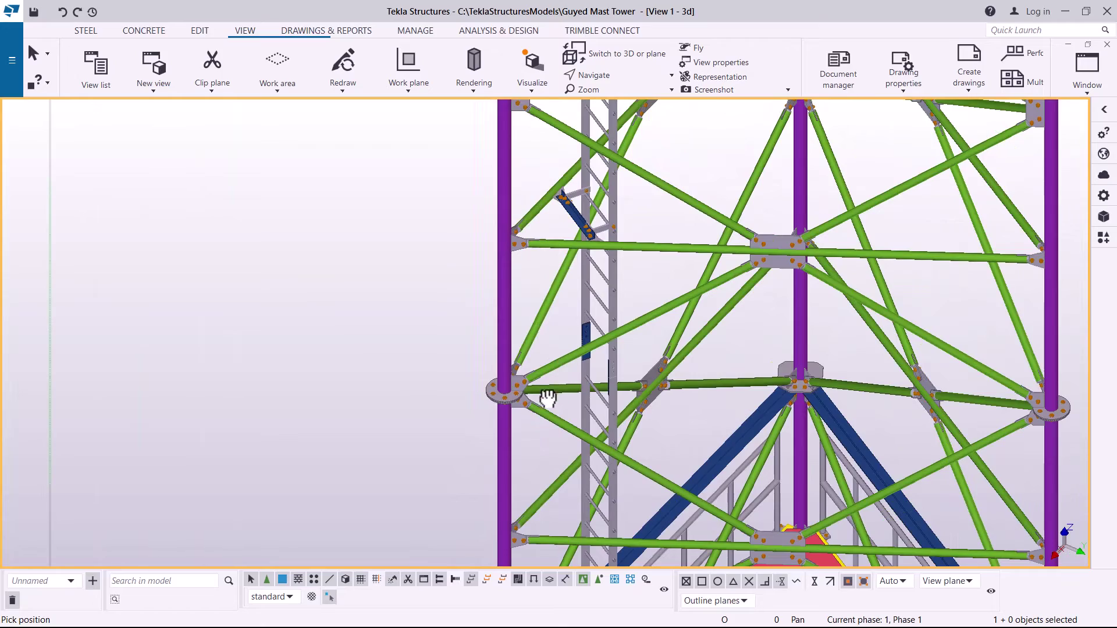
pyautogui.scroll(3, 526, 404)
pyautogui.scroll(-5, 488, 375)
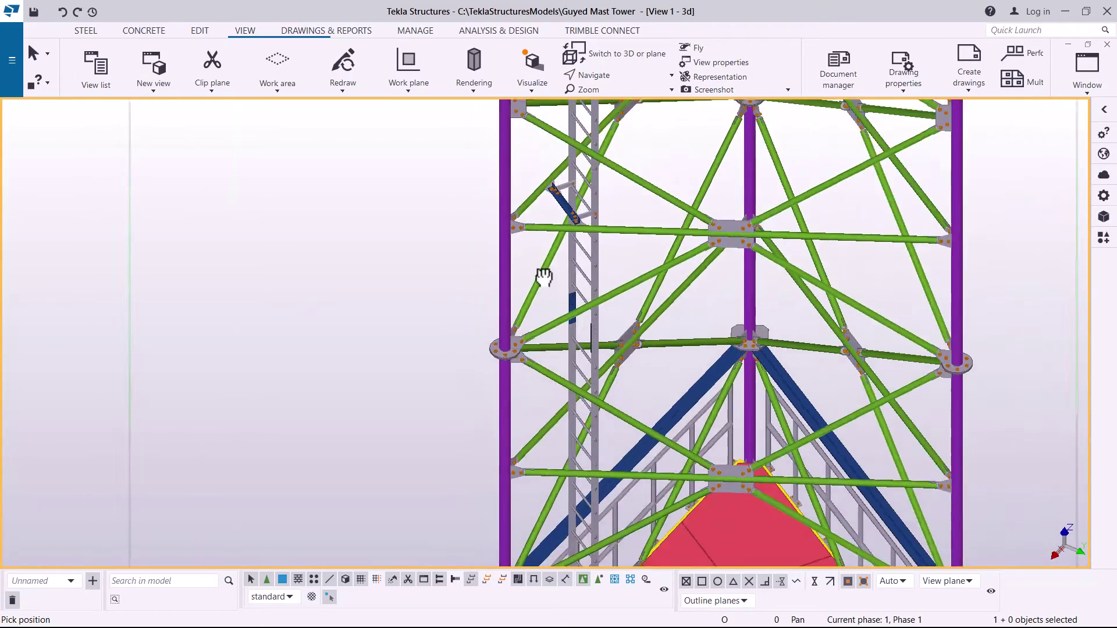
pyautogui.scroll(-8, 544, 278)
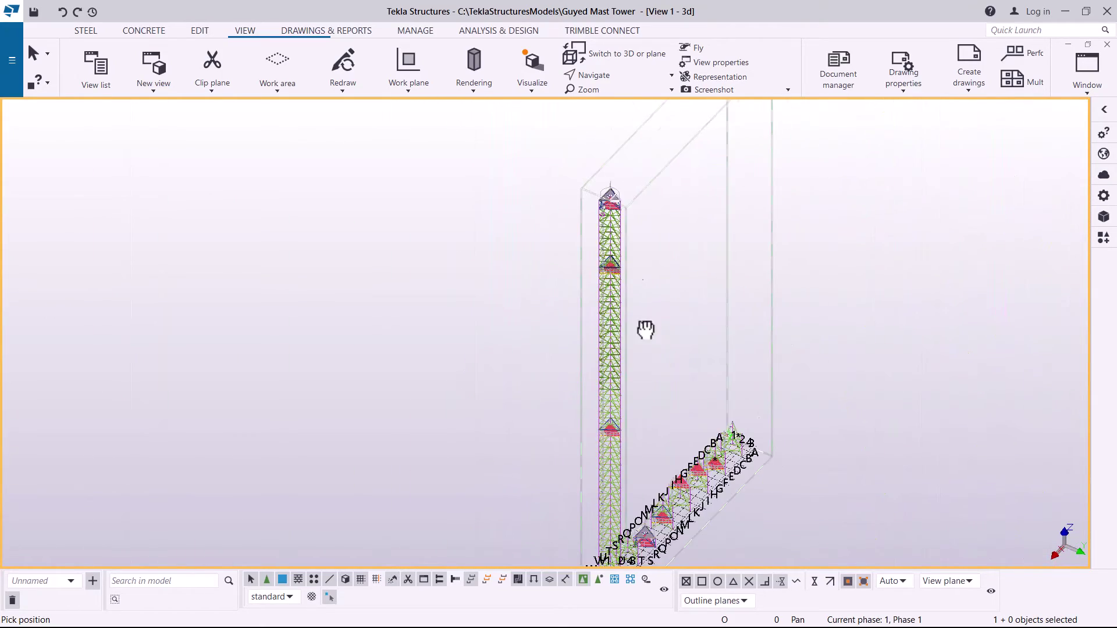
# - Zoom onto the mast's triangular base and pan to centre it in the view
pyautogui.scroll(3, 620, 462)
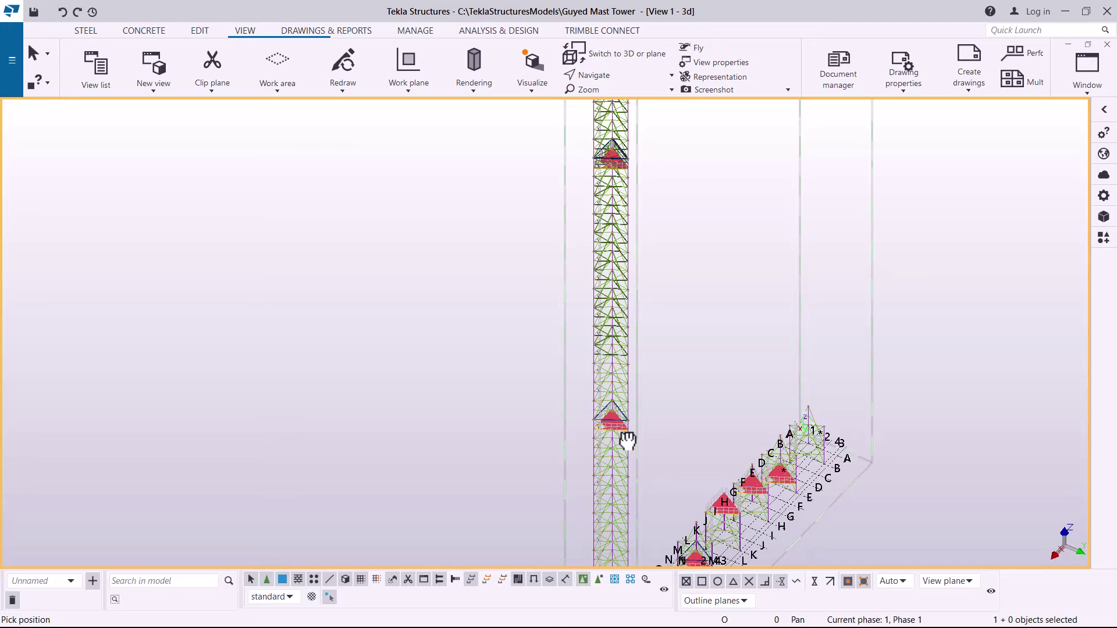
pyautogui.scroll(-3, 633, 267)
pyautogui.scroll(6, 613, 461)
pyautogui.scroll(1, 640, 503)
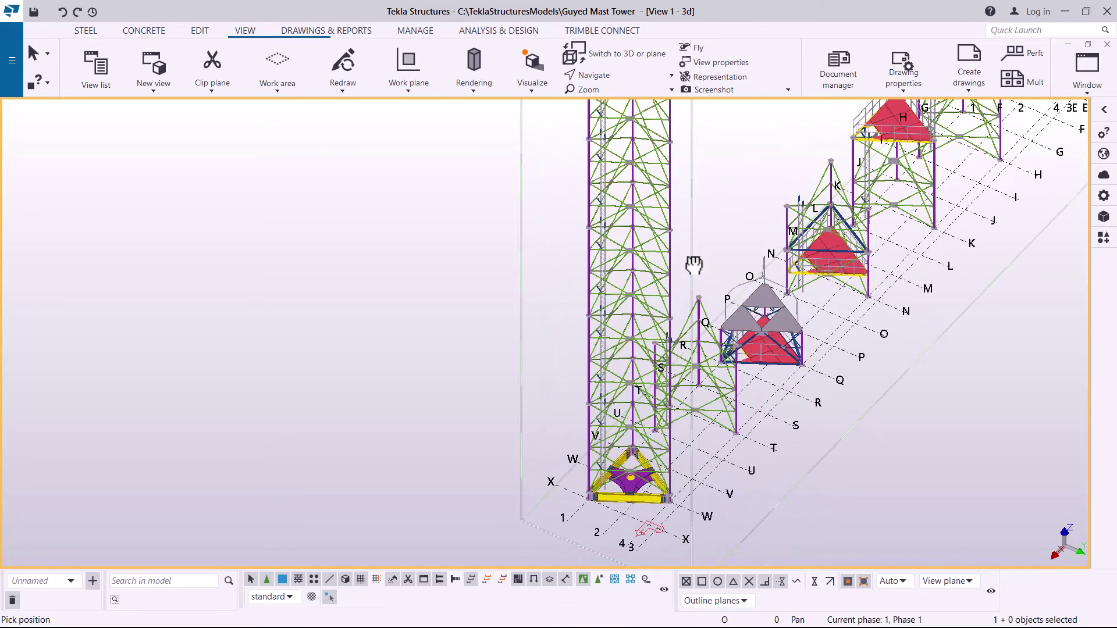
pyautogui.click(605, 87)
pyautogui.click(619, 104)
pyautogui.scroll(1, 639, 499)
pyautogui.scroll(1, 638, 499)
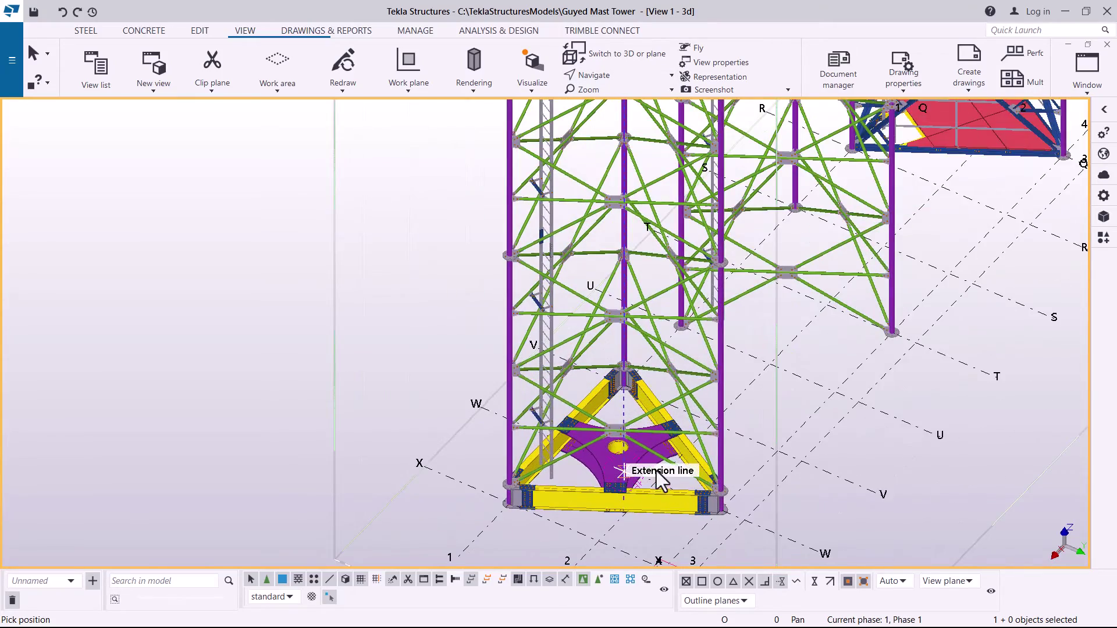
pyautogui.scroll(1, 661, 465)
pyautogui.moveTo(662, 465); pyautogui.dragTo(723, 423, button='middle')
# - Zoom closer to the purple centre plate and set up rotation around a picked point
pyautogui.scroll(3, 572, 395)
pyautogui.scroll(-3, 624, 376)
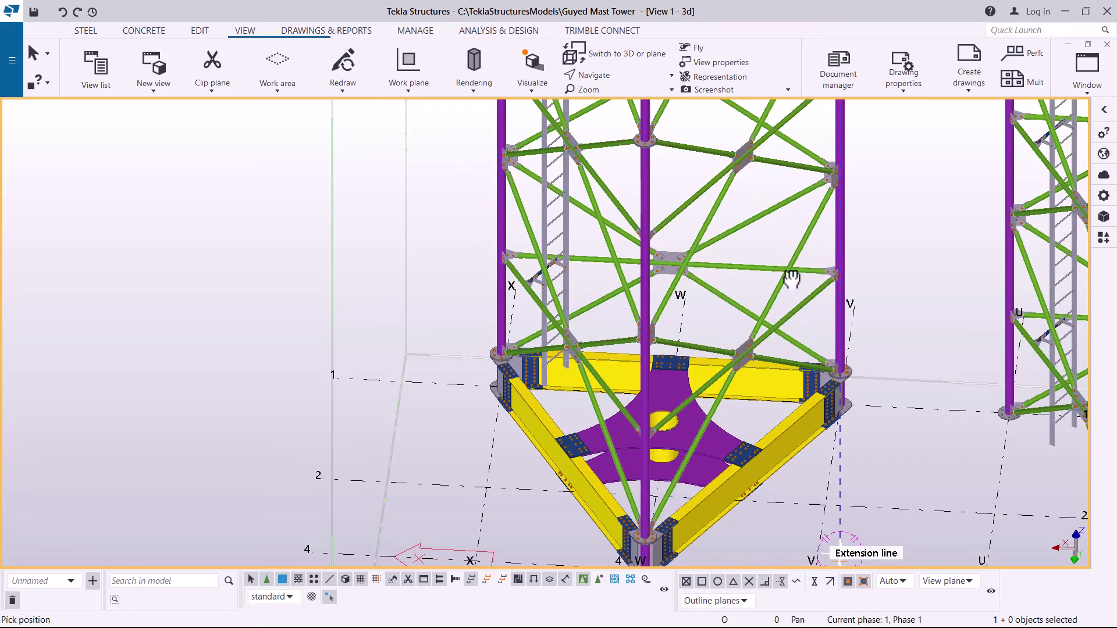
pyautogui.scroll(6, 683, 430)
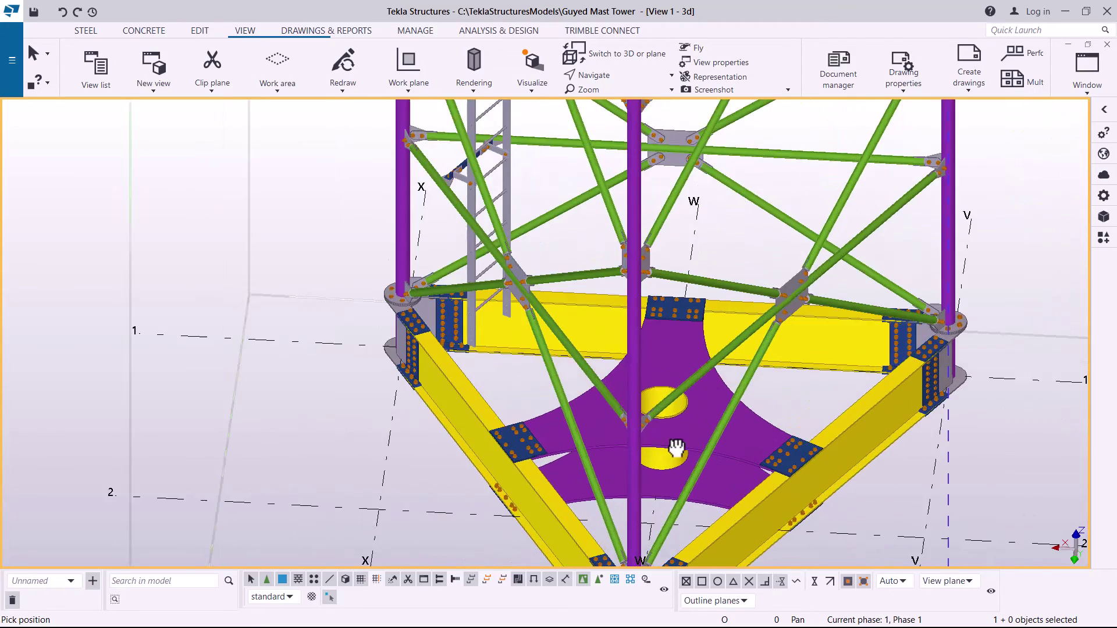
pyautogui.scroll(3, 686, 345)
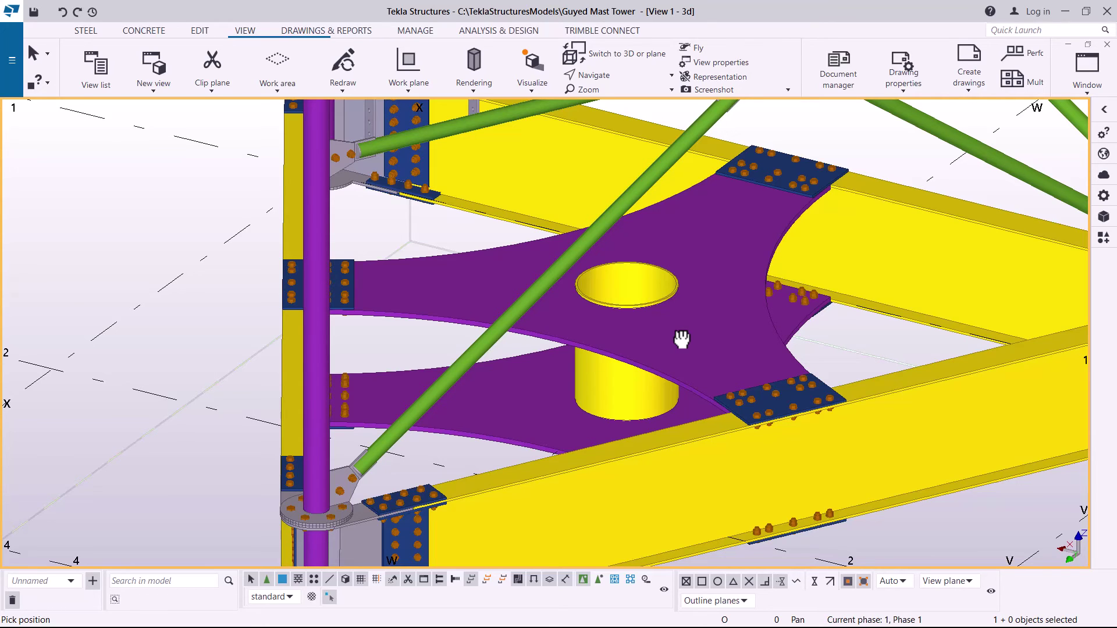
pyautogui.click(613, 77)
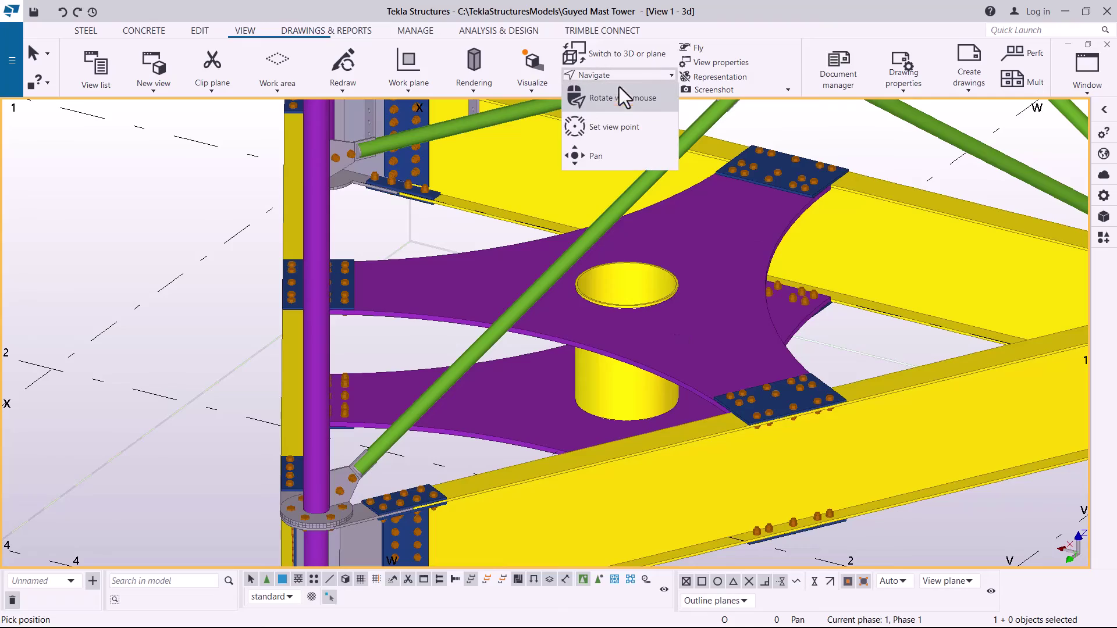
pyautogui.click(623, 127)
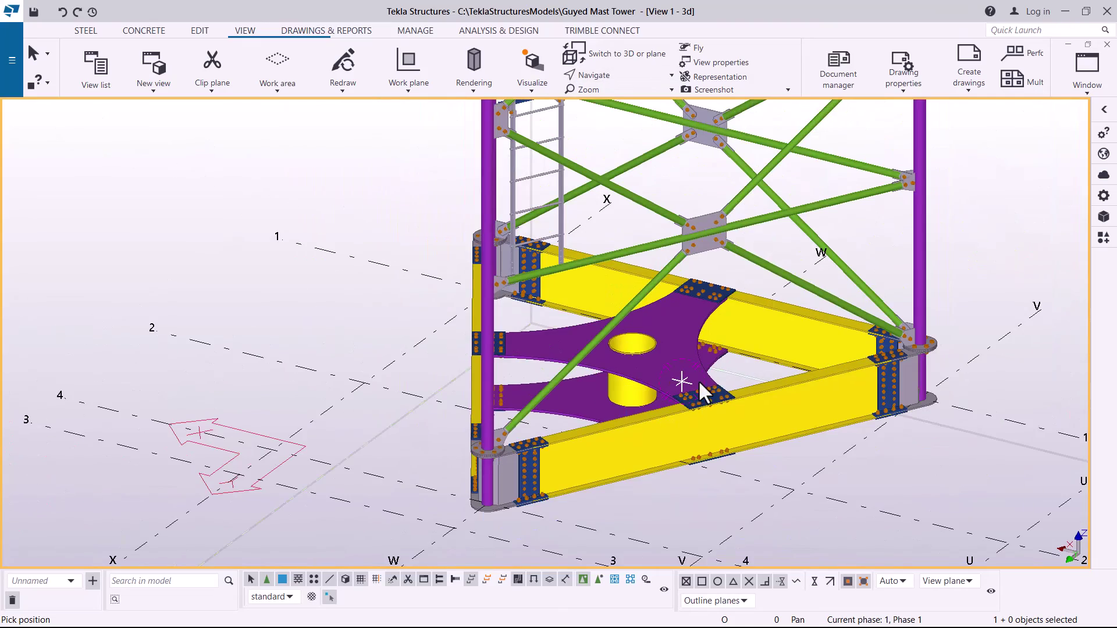